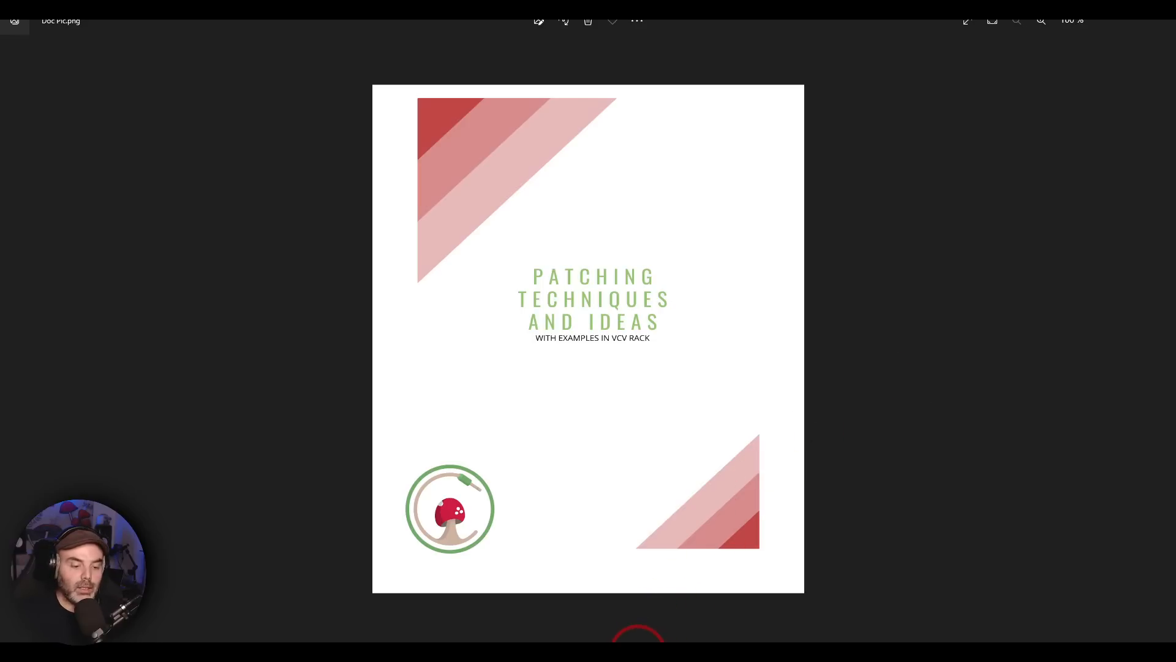
pyautogui.moveTo(638, 643)
pyautogui.click(623, 603)
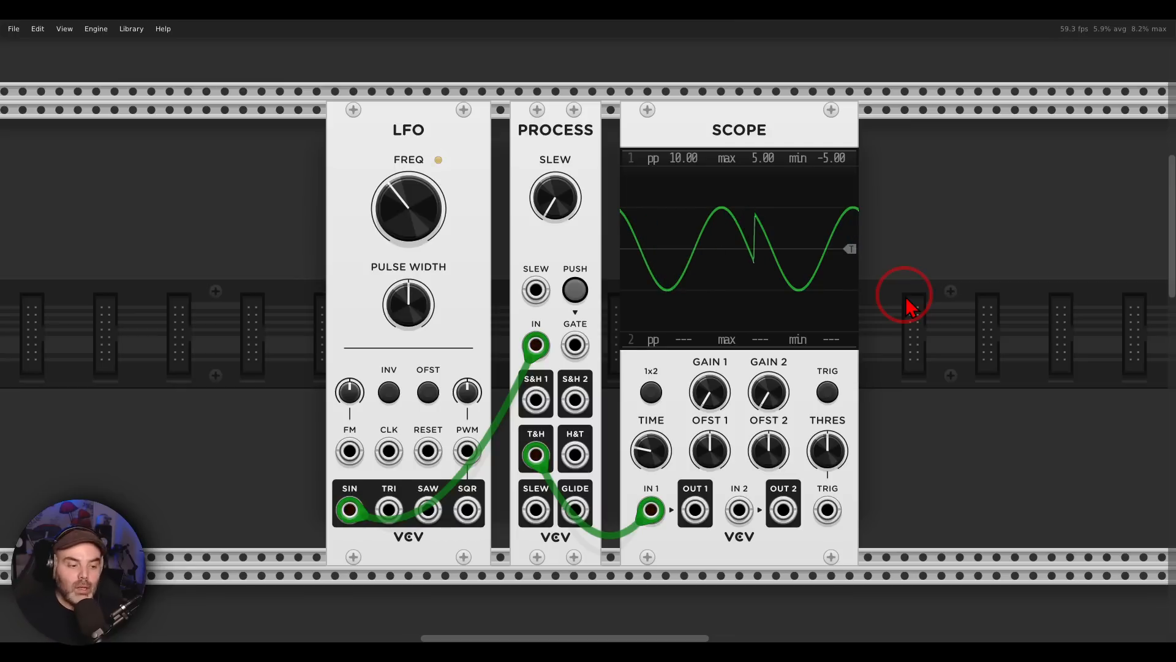
# Trigger the Process module's manual gate repeatedly to test its track-and-hold output of the LFO sine on the scope.
pyautogui.moveTo(363, 479)
pyautogui.mouseDown()
pyautogui.moveTo(321, 483)
pyautogui.moveTo(375, 518)
pyautogui.moveTo(364, 475)
pyautogui.moveTo(502, 358)
pyautogui.moveTo(520, 358)
pyautogui.moveTo(520, 374)
pyautogui.mouseUp()
pyautogui.moveTo(559, 423)
pyautogui.mouseDown()
pyautogui.moveTo(510, 451)
pyautogui.moveTo(570, 493)
pyautogui.moveTo(562, 432)
pyautogui.moveTo(655, 408)
pyautogui.moveTo(665, 437)
pyautogui.mouseUp()
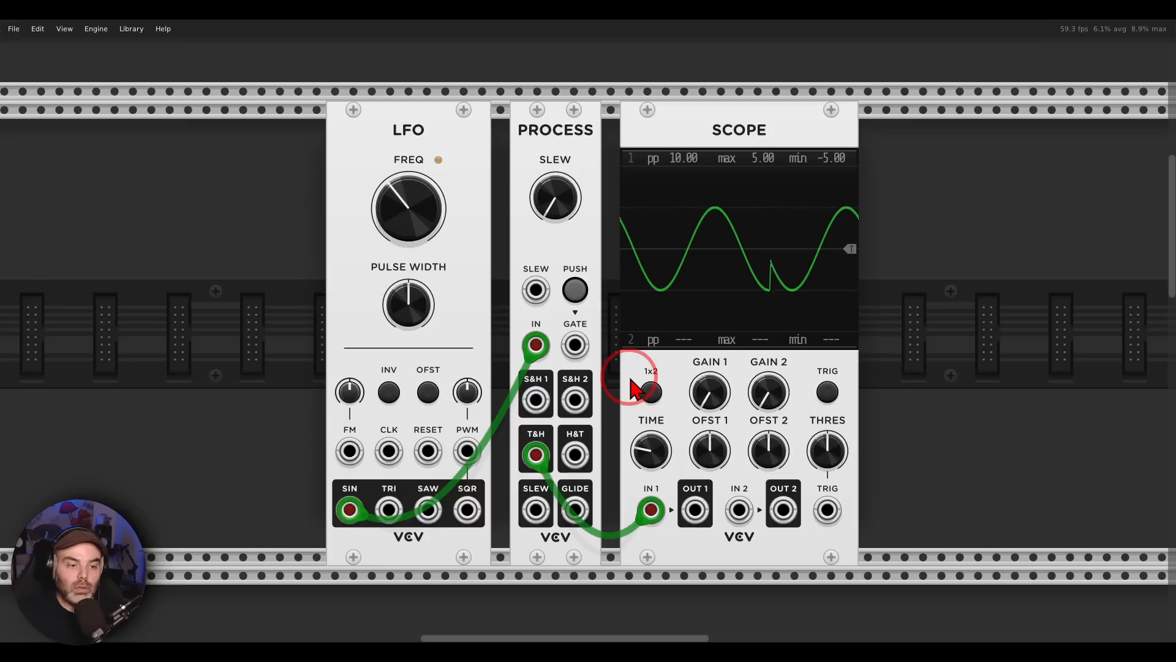
pyautogui.click(576, 291)
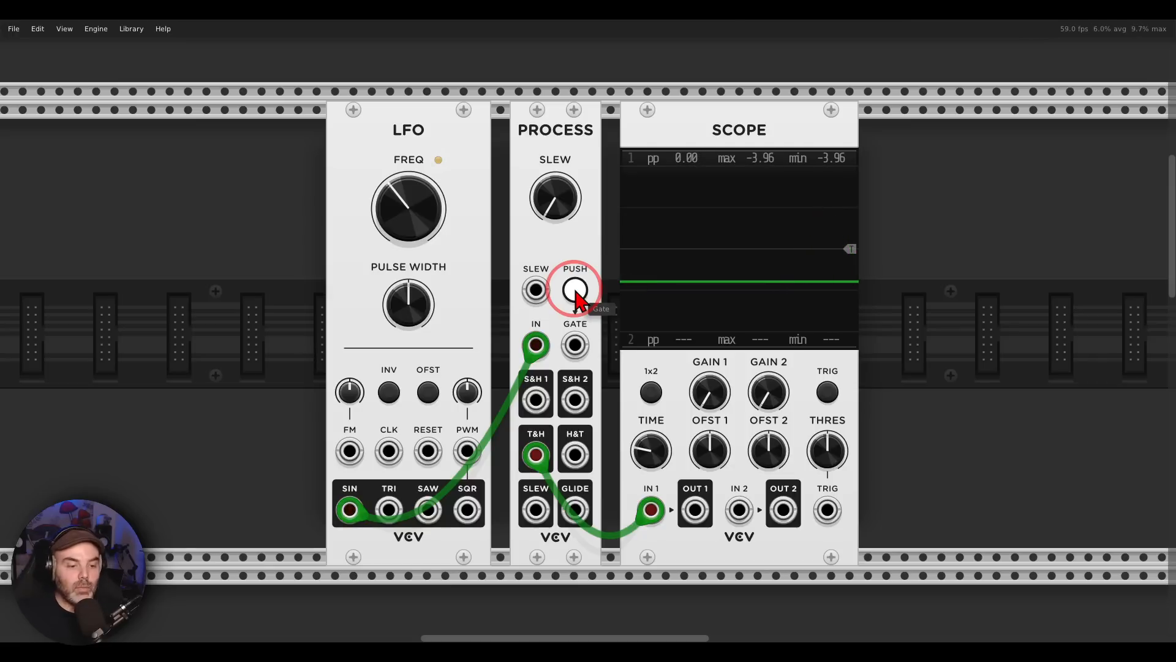
pyautogui.click(575, 293)
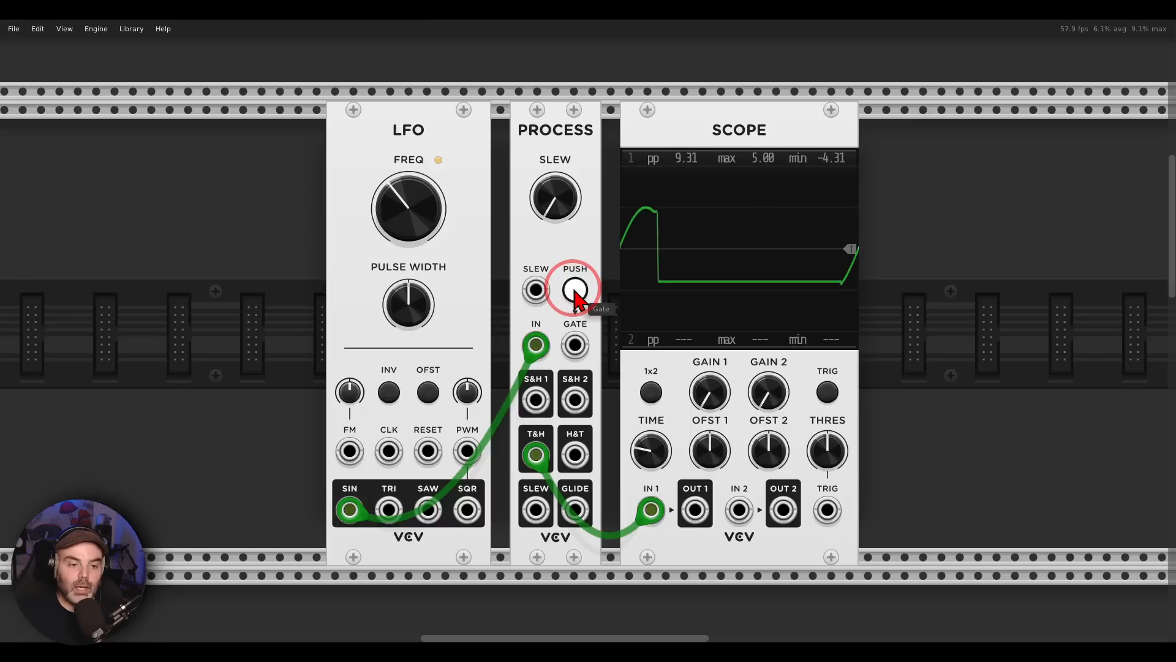
pyautogui.click(576, 293)
pyautogui.click(576, 293)
pyautogui.click(576, 293)
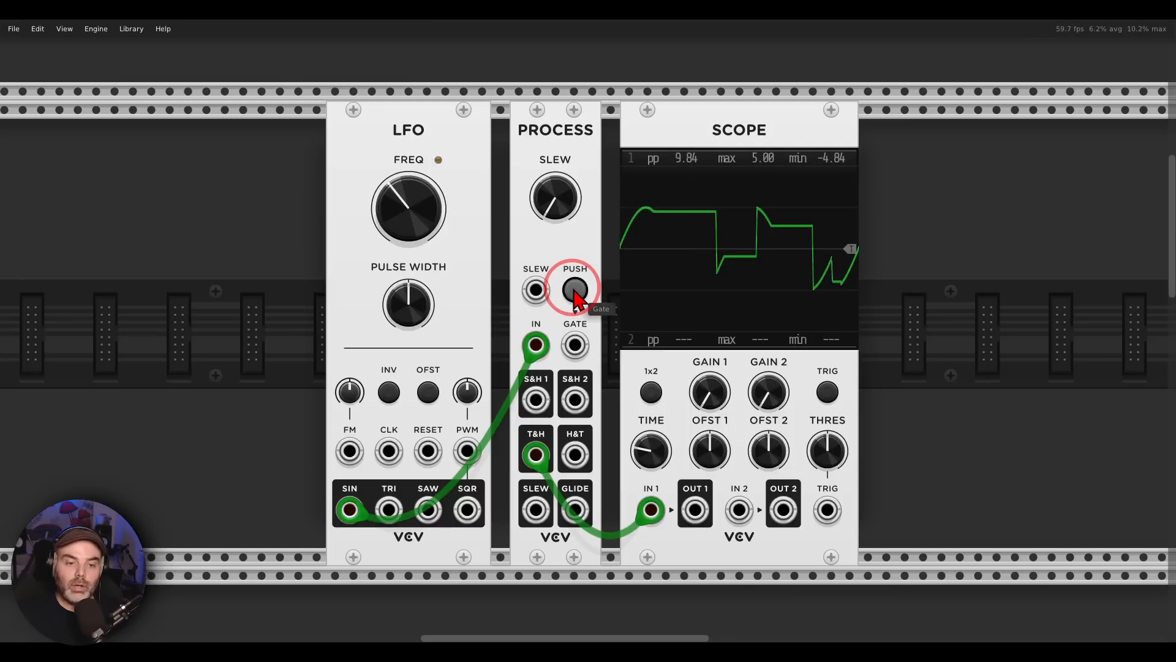
pyautogui.click(576, 293)
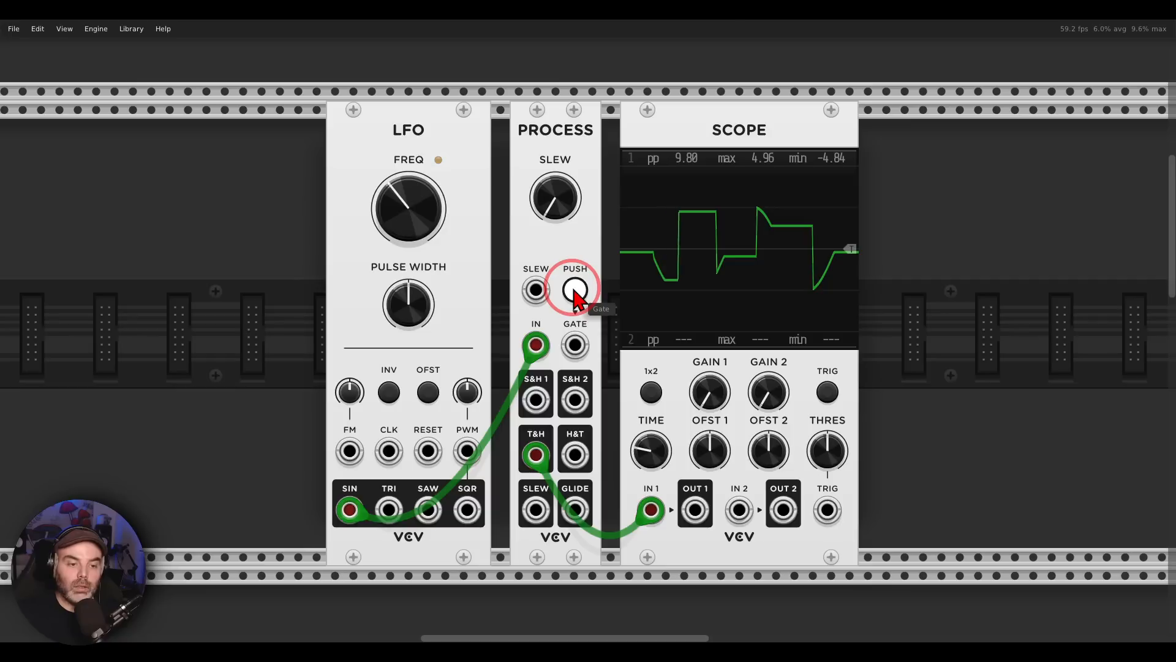
pyautogui.click(576, 293)
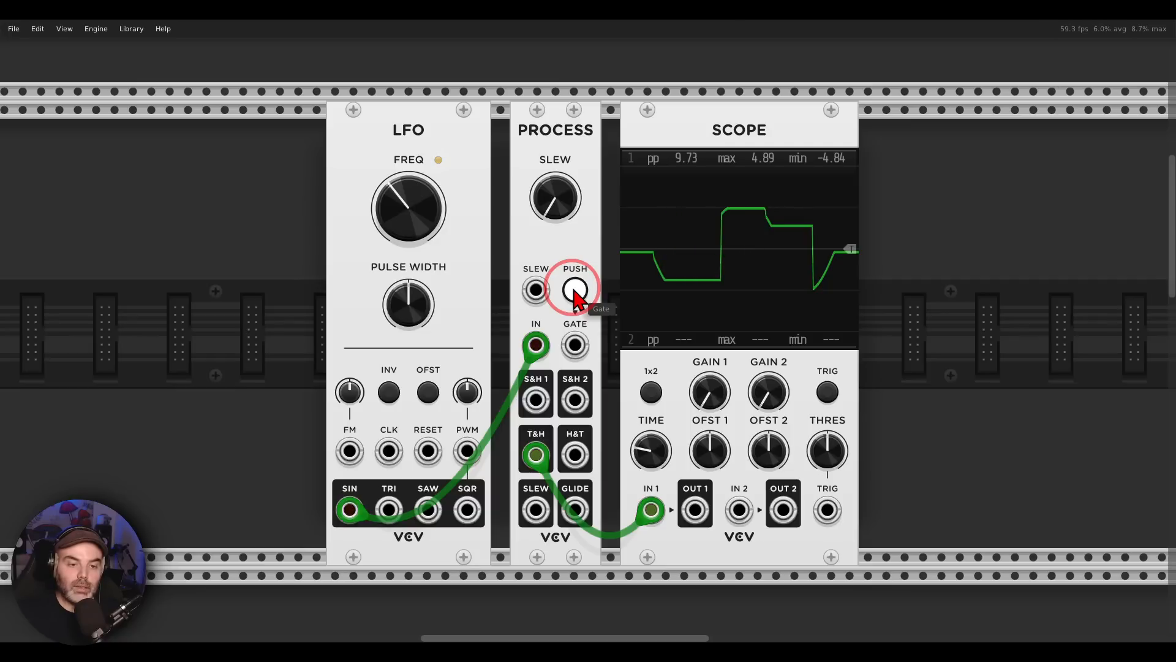
pyautogui.click(575, 293)
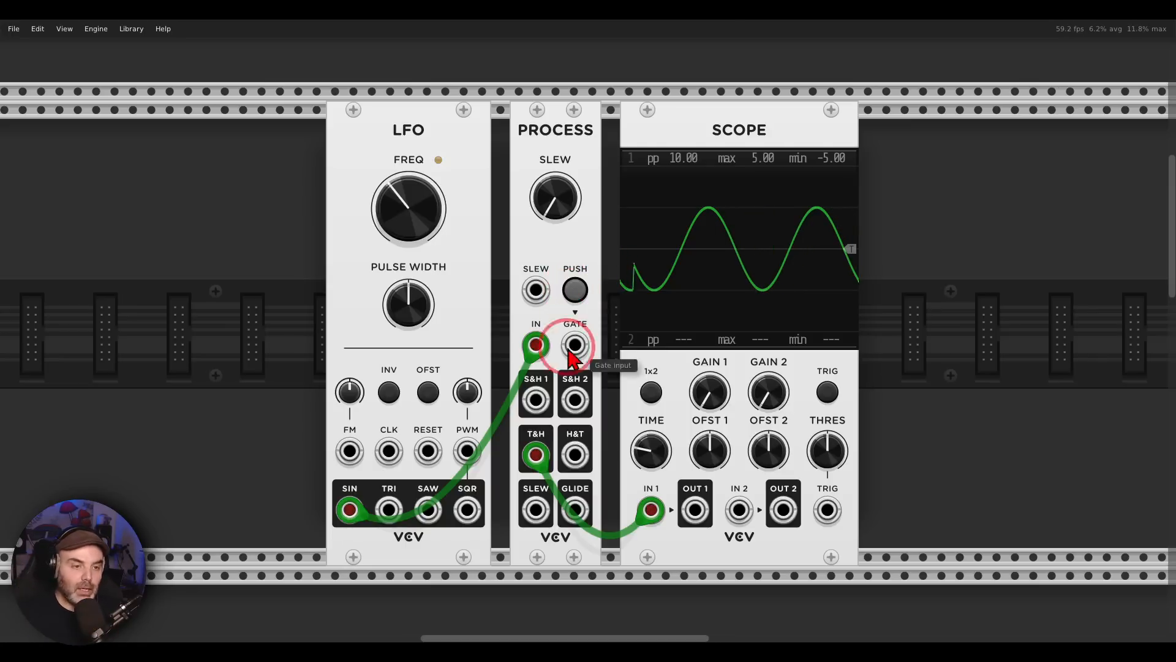
# Move the scope's cable from Process's T&H output to its H&T output and test it with repeated manual gates.
pyautogui.moveTo(536, 456); pyautogui.dragTo(575, 454)
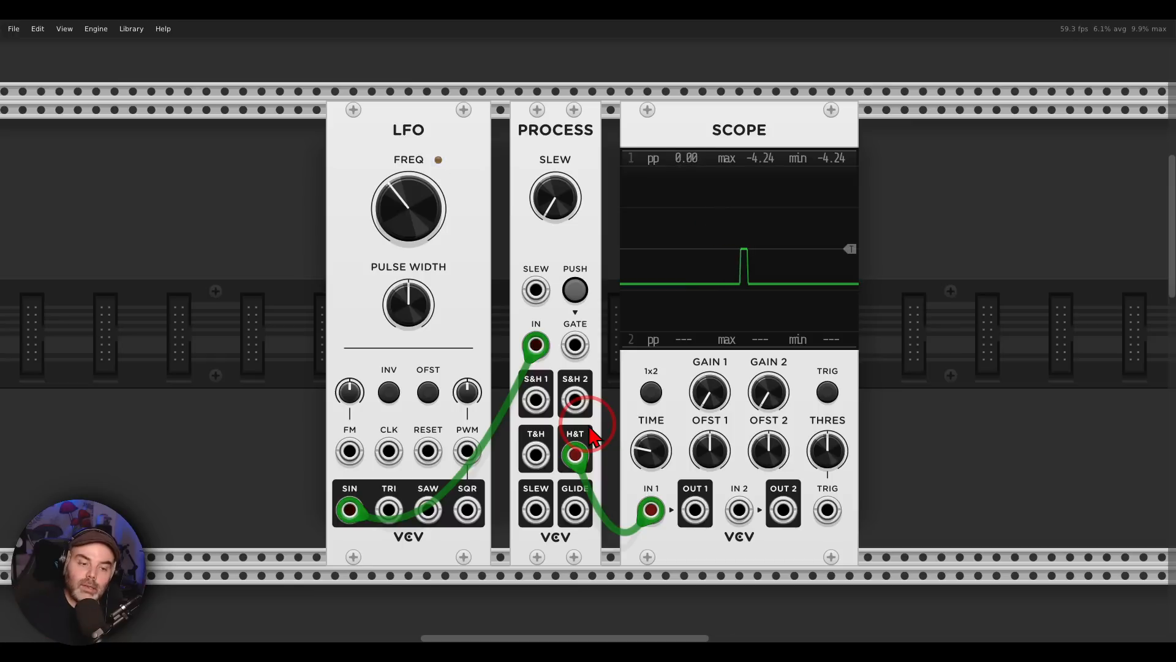
pyautogui.click(574, 290)
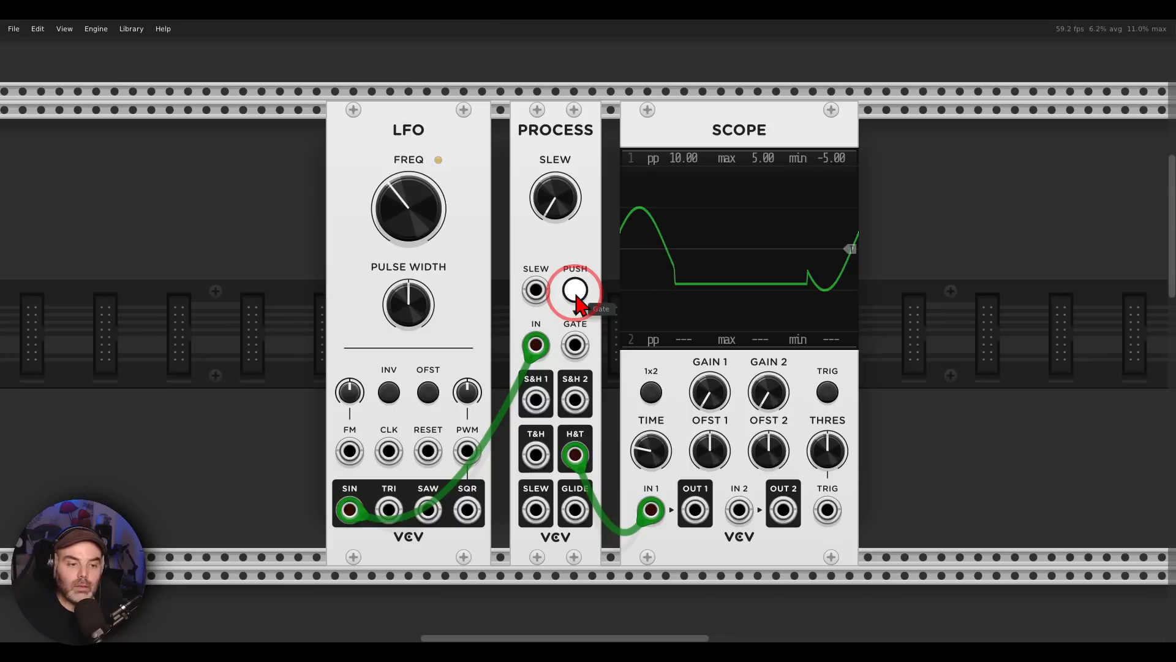
pyautogui.moveTo(574, 290); pyautogui.dragTo(574, 290)
pyautogui.click(574, 291)
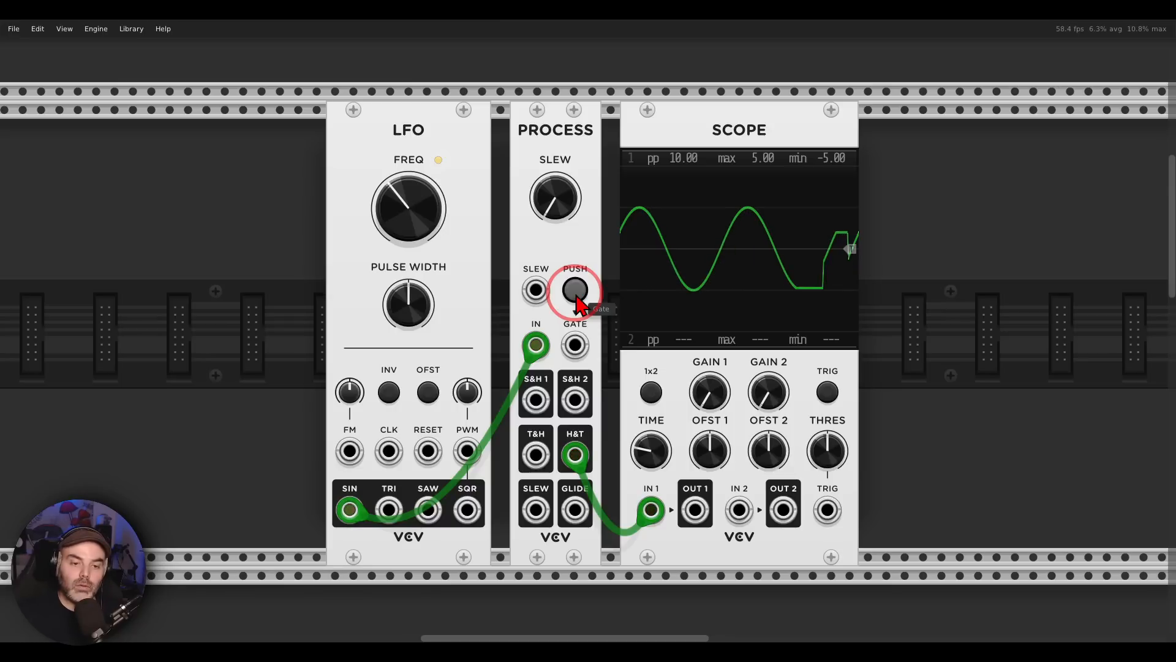
pyautogui.click(575, 291)
pyautogui.click(574, 290)
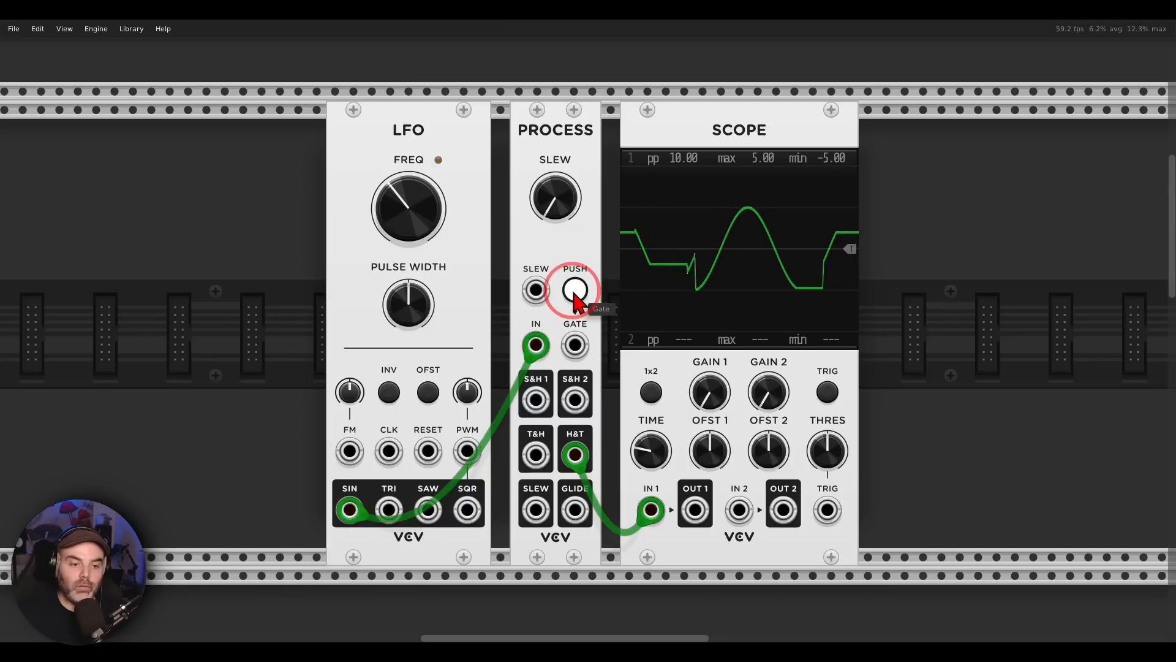
pyautogui.click(574, 291)
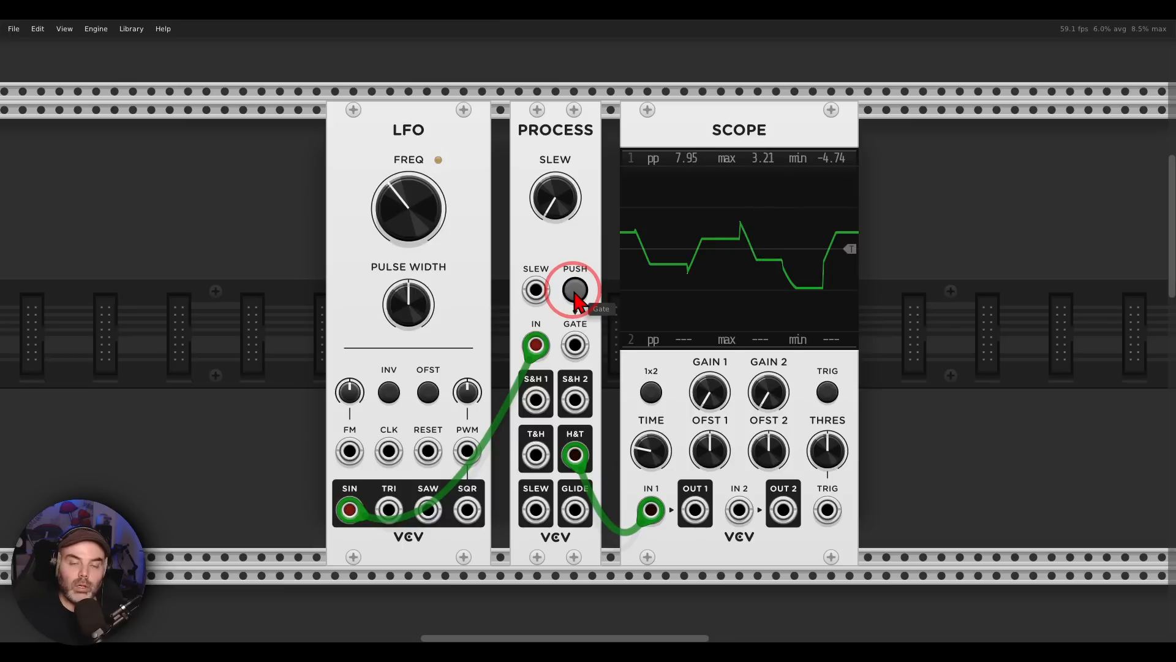
pyautogui.click(575, 290)
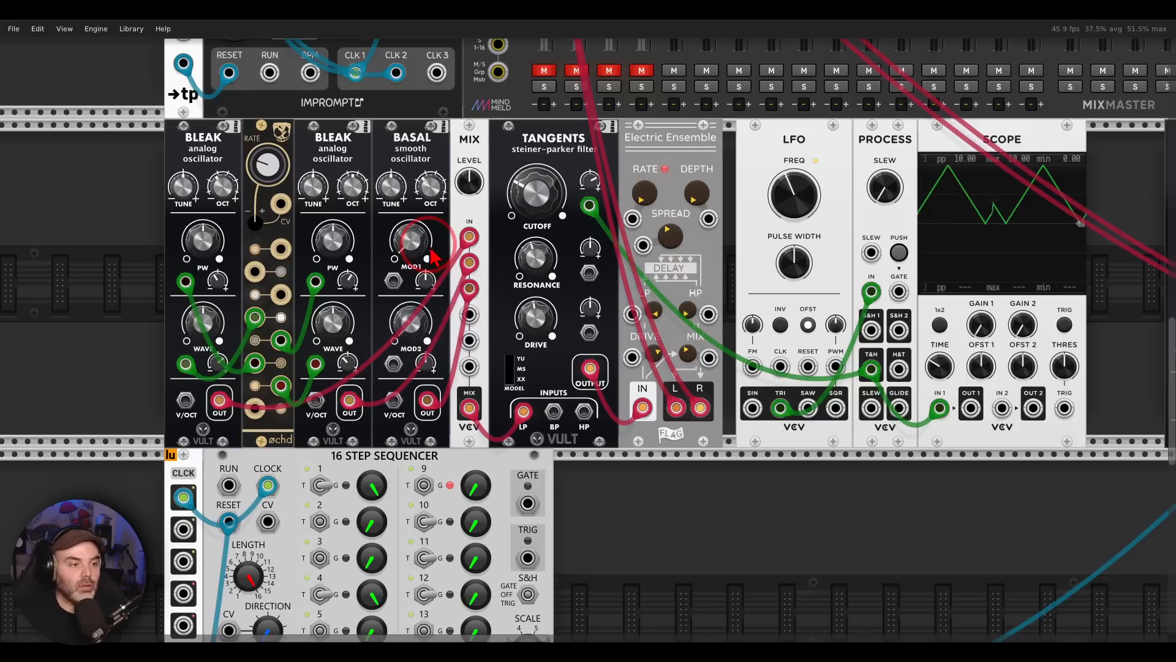
# Unmute the BASS channel on the MixMaster.
pyautogui.moveTo(452, 110)
pyautogui.mouseDown()
pyautogui.moveTo(329, 91)
pyautogui.moveTo(157, 211)
pyautogui.moveTo(462, 178)
pyautogui.moveTo(447, 122)
pyautogui.moveTo(517, 144)
pyautogui.moveTo(498, 178)
pyautogui.mouseUp()
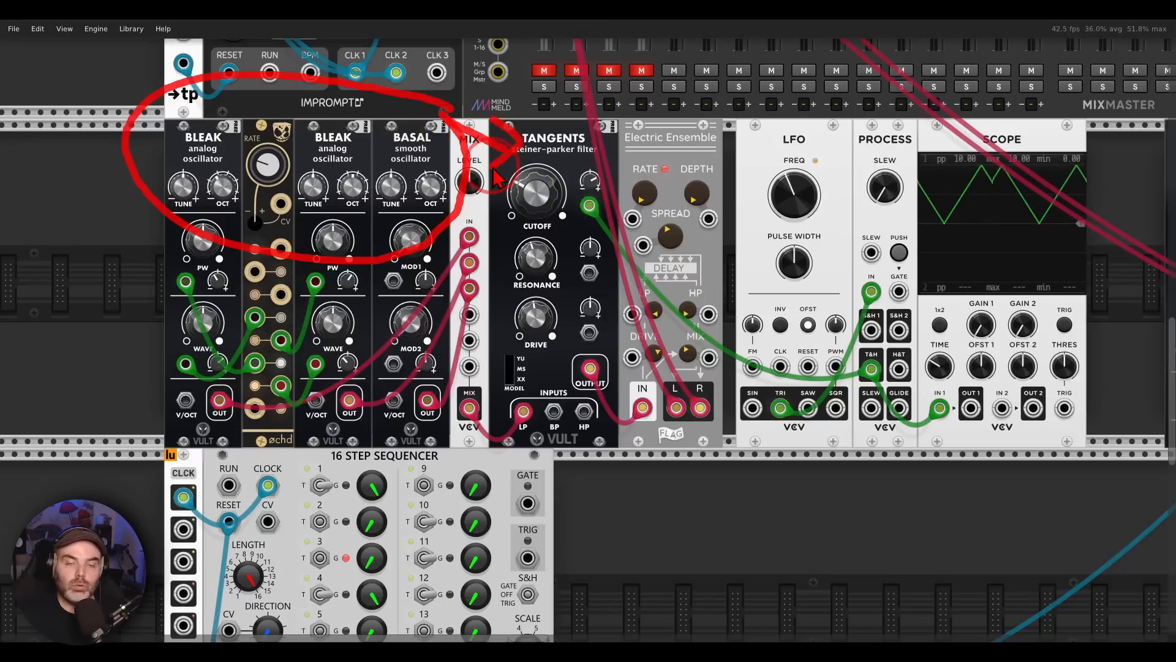
pyautogui.moveTo(704, 122)
pyautogui.mouseDown()
pyautogui.moveTo(668, 120)
pyautogui.moveTo(732, 162)
pyautogui.moveTo(711, 150)
pyautogui.mouseUp()
pyautogui.moveTo(818, 132)
pyautogui.mouseDown()
pyautogui.moveTo(814, 231)
pyautogui.moveTo(747, 181)
pyautogui.moveTo(643, 179)
pyautogui.mouseUp()
pyautogui.moveTo(1083, 158)
pyautogui.mouseDown()
pyautogui.moveTo(1038, 153)
pyautogui.moveTo(1012, 242)
pyautogui.mouseUp()
pyautogui.click(544, 70)
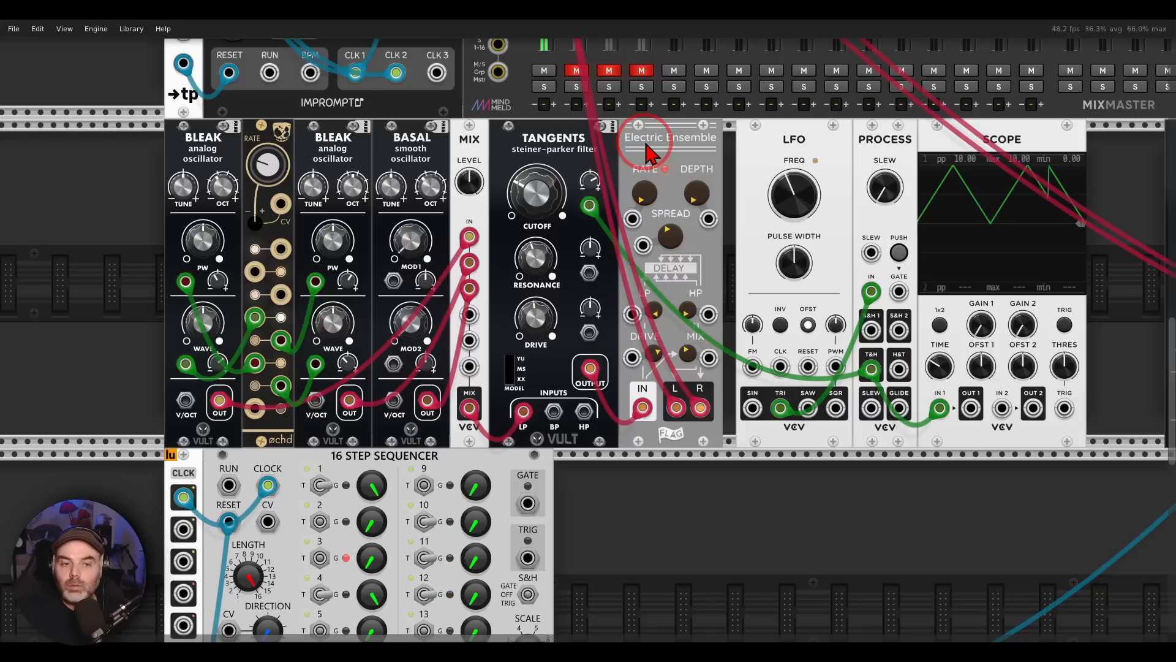
pyautogui.moveTo(811, 171); pyautogui.dragTo(728, 158)
pyautogui.moveTo(698, 379)
pyautogui.mouseDown()
pyautogui.moveTo(674, 407)
pyautogui.moveTo(711, 398)
pyautogui.moveTo(744, 331)
pyautogui.moveTo(778, 299)
pyautogui.moveTo(787, 309)
pyautogui.mouseUp()
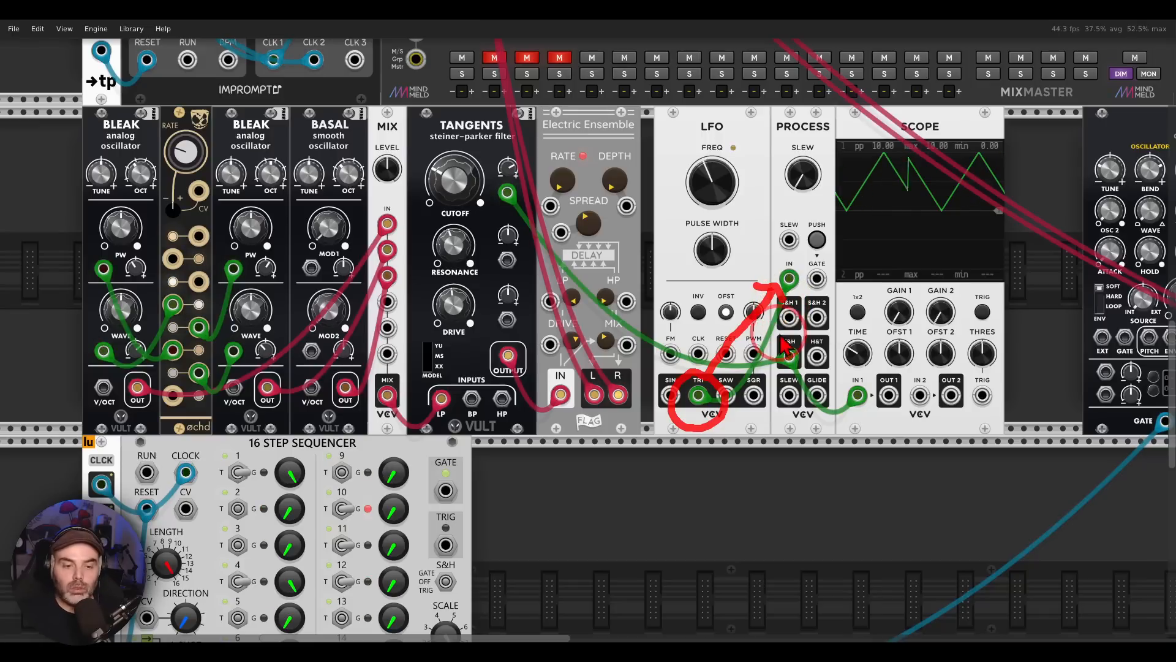
pyautogui.moveTo(799, 339)
pyautogui.mouseDown()
pyautogui.moveTo(773, 364)
pyautogui.moveTo(814, 345)
pyautogui.moveTo(804, 341)
pyautogui.mouseUp()
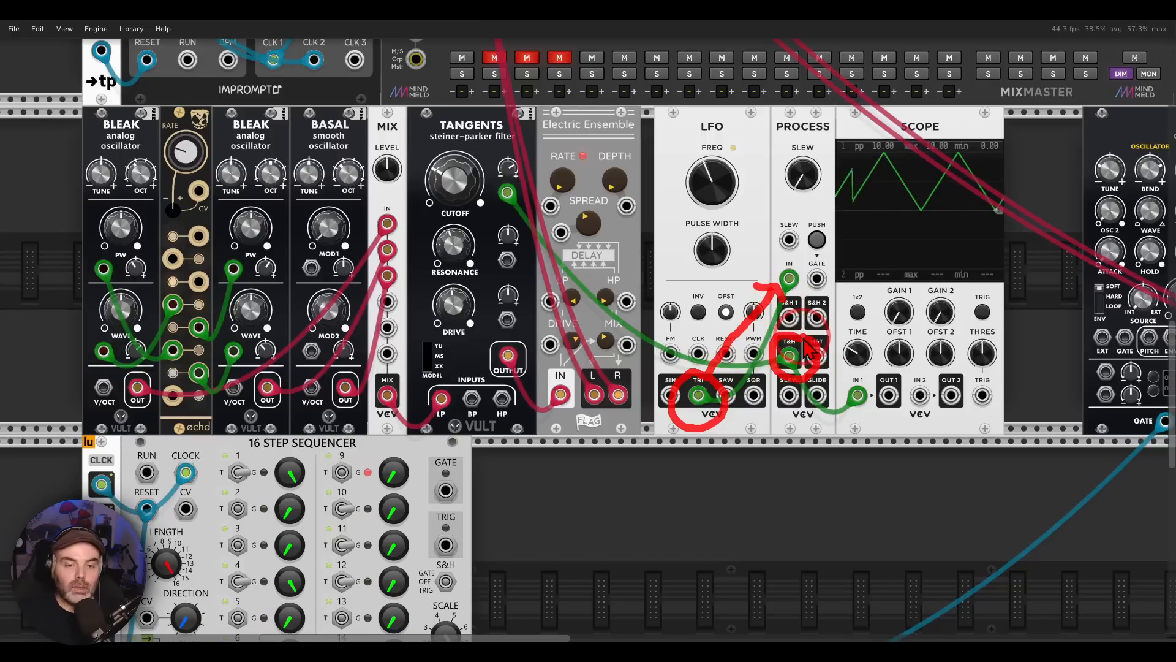
pyautogui.moveTo(840, 305)
pyautogui.mouseDown()
pyautogui.moveTo(776, 334)
pyautogui.moveTo(590, 245)
pyautogui.mouseUp()
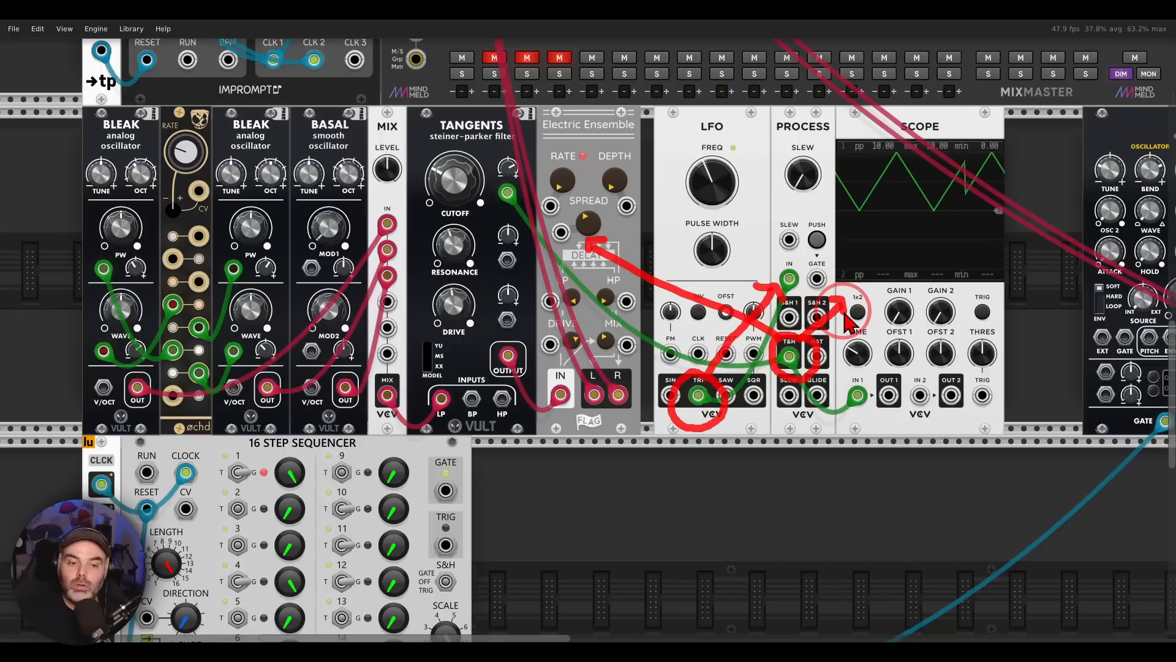
pyautogui.press('Escape')
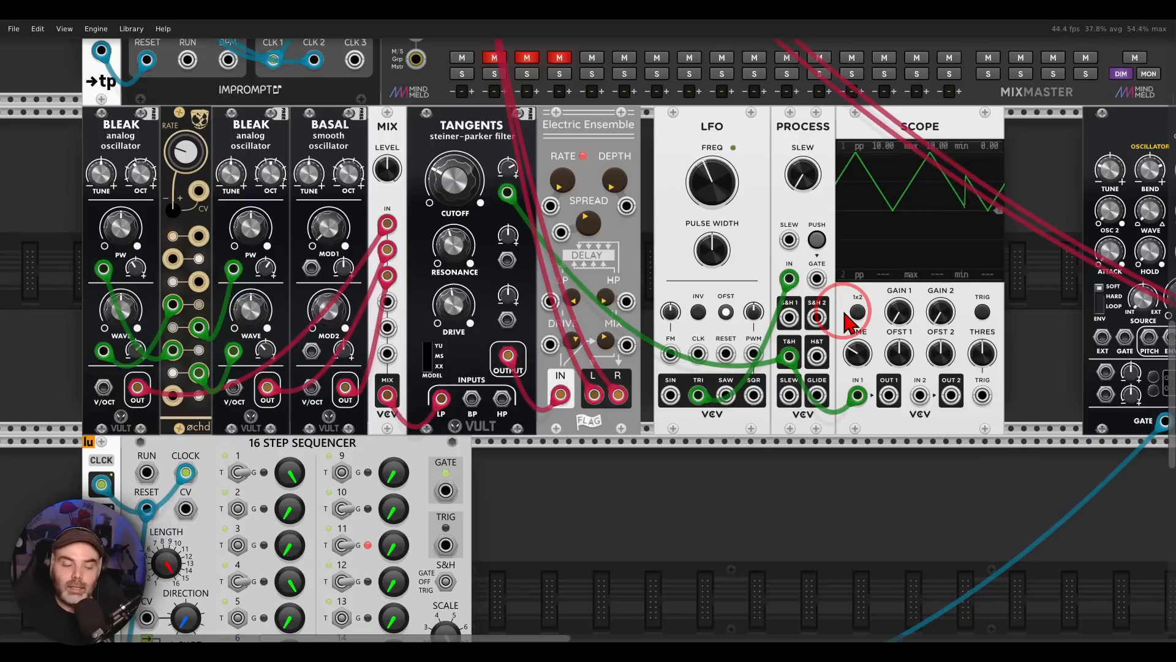
# Patch the 16 Step Sequencer's GATE output into the Process module's GATE input.
pyautogui.moveTo(601, 538); pyautogui.dragTo(663, 350)
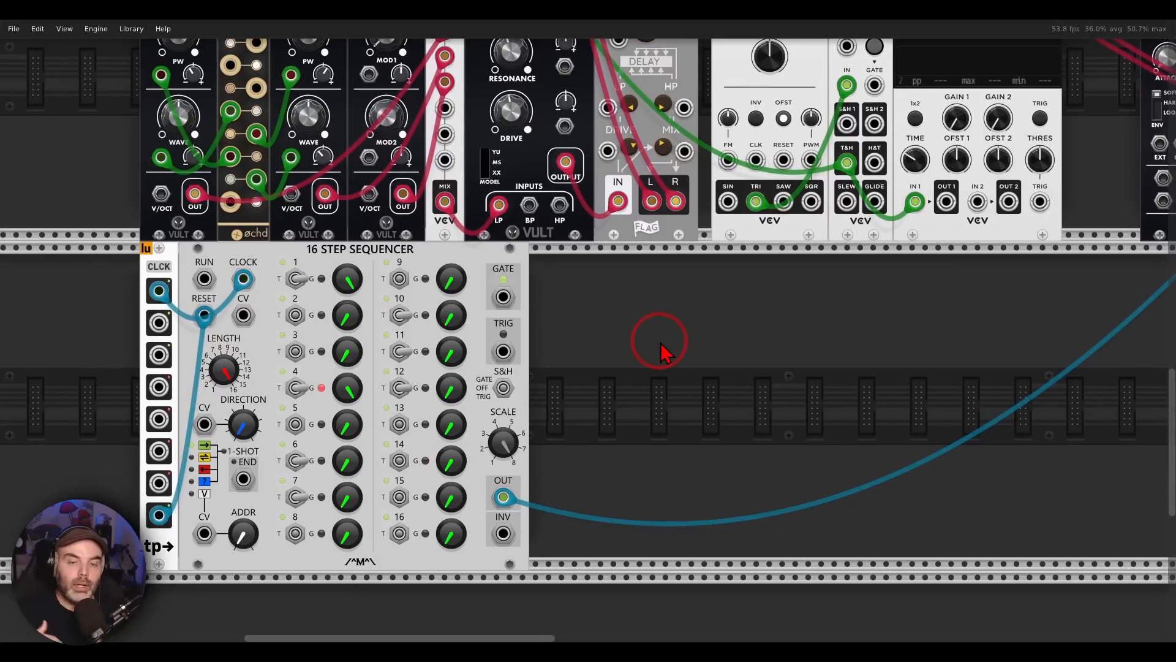
pyautogui.moveTo(428, 215)
pyautogui.mouseDown()
pyautogui.moveTo(320, 222)
pyautogui.moveTo(434, 269)
pyautogui.moveTo(427, 240)
pyautogui.mouseUp()
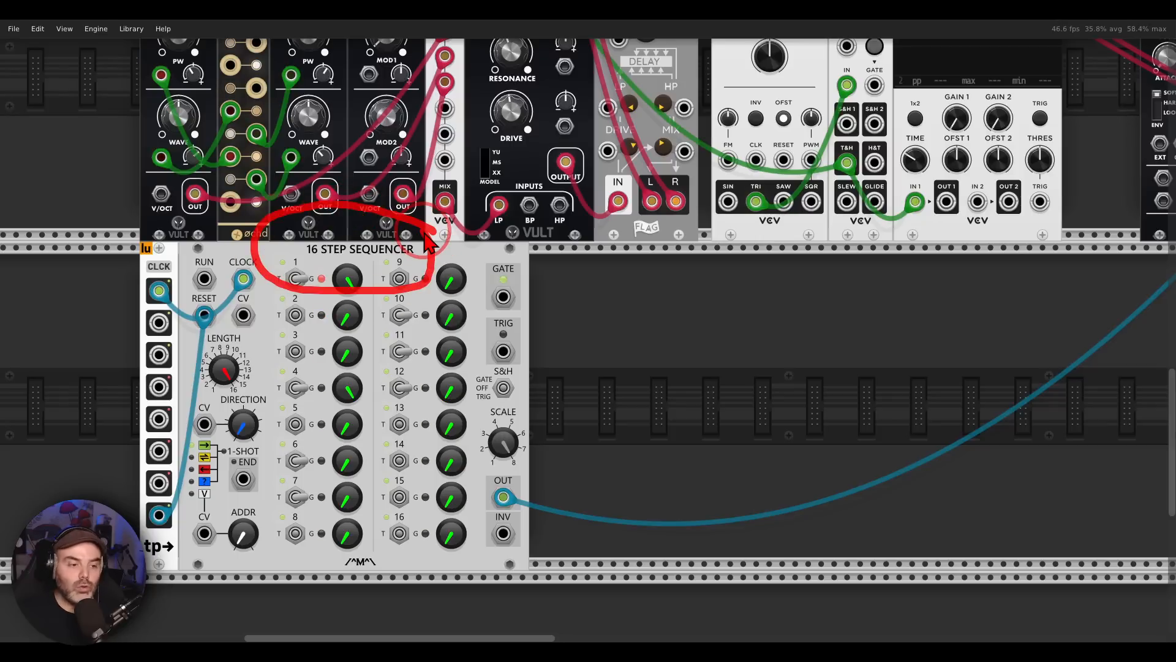
pyautogui.moveTo(177, 230)
pyautogui.mouseDown()
pyautogui.moveTo(150, 222)
pyautogui.moveTo(114, 245)
pyautogui.moveTo(173, 317)
pyautogui.moveTo(183, 233)
pyautogui.mouseUp()
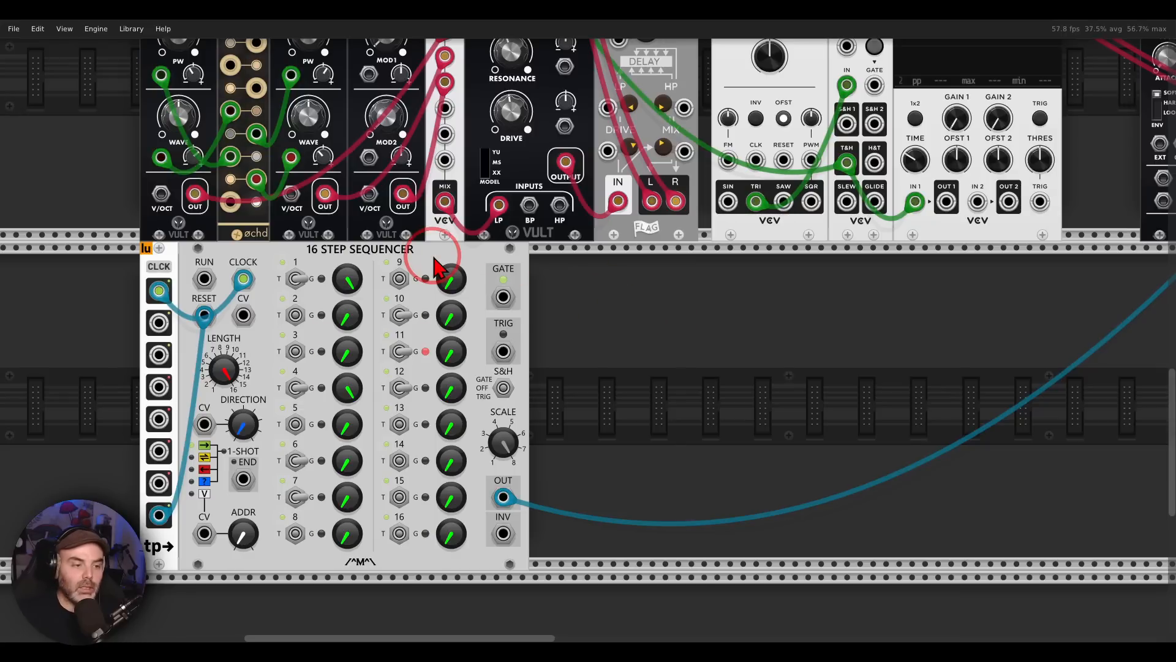
pyautogui.moveTo(504, 297); pyautogui.dragTo(876, 265)
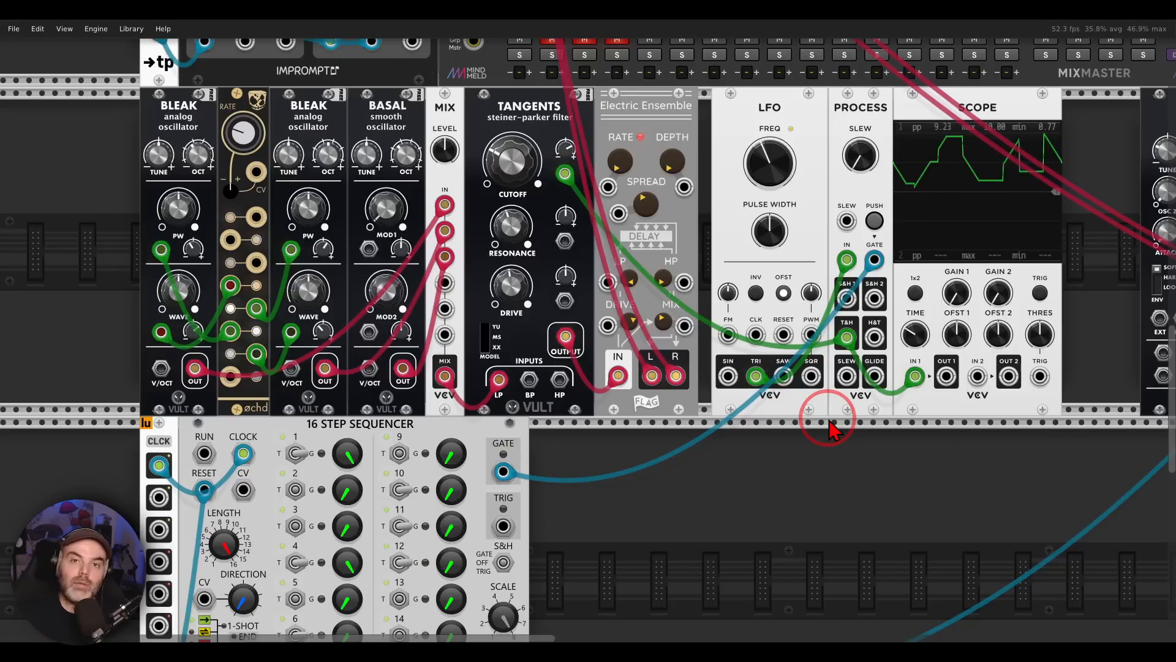
# Patch Clocked's CLK 2 output into the RESET input of the LFO that feeds the bass filter modulation.
pyautogui.moveTo(828, 420); pyautogui.dragTo(834, 425)
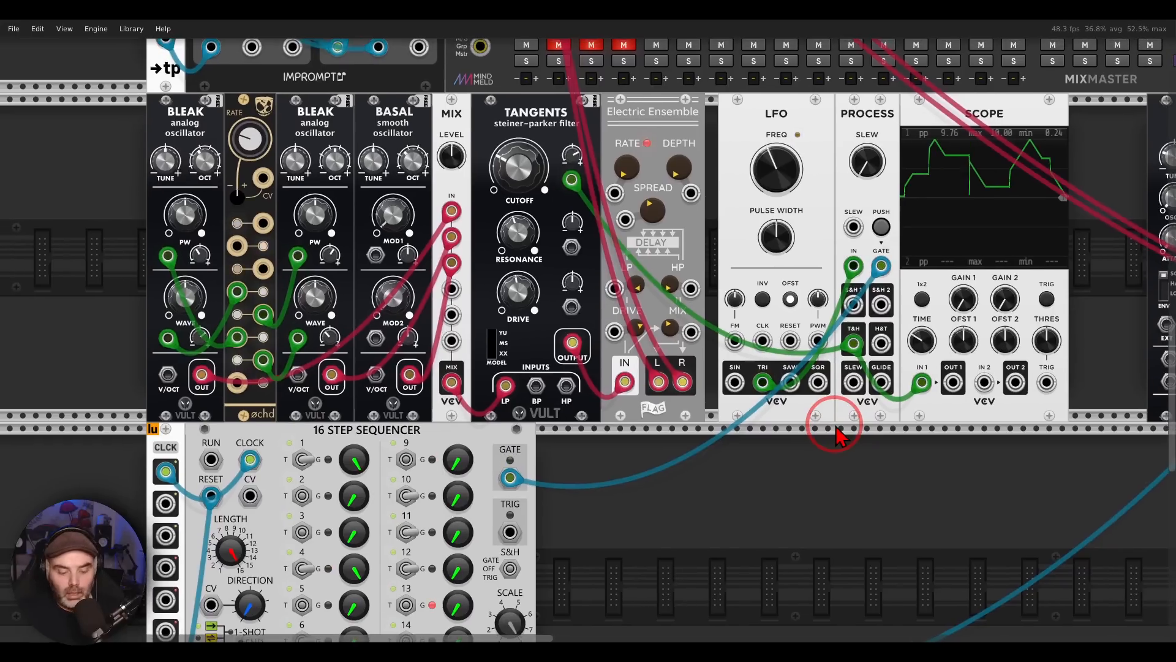
pyautogui.moveTo(781, 322)
pyautogui.mouseDown()
pyautogui.moveTo(808, 352)
pyautogui.moveTo(807, 314)
pyautogui.mouseUp()
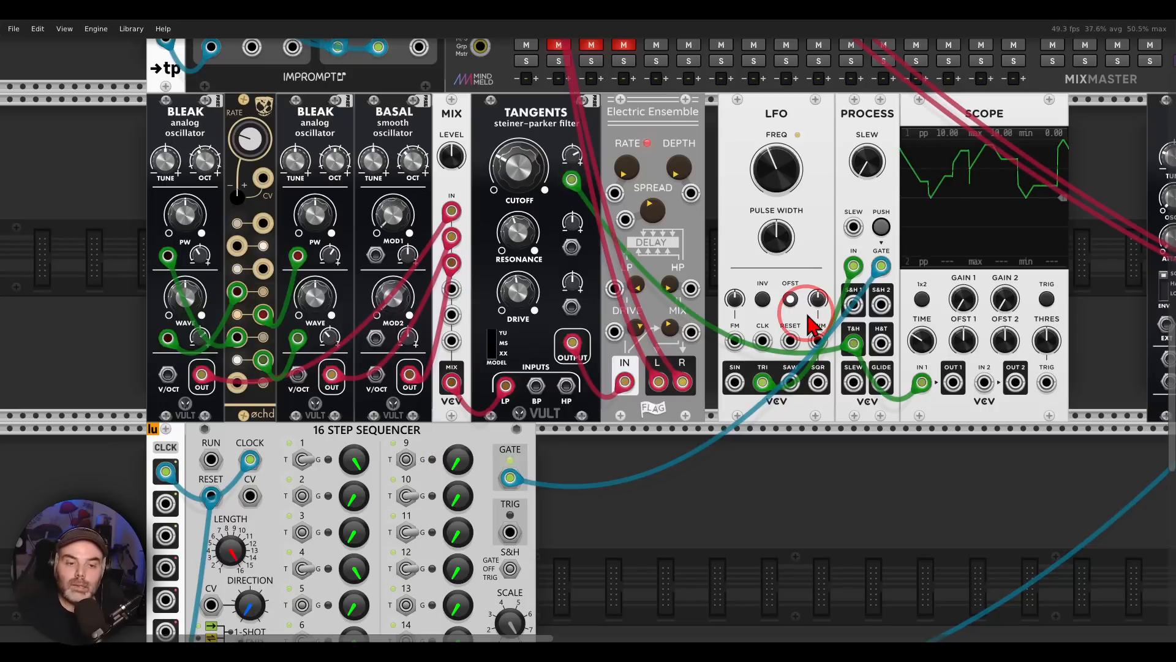
pyautogui.moveTo(801, 342); pyautogui.dragTo(761, 412)
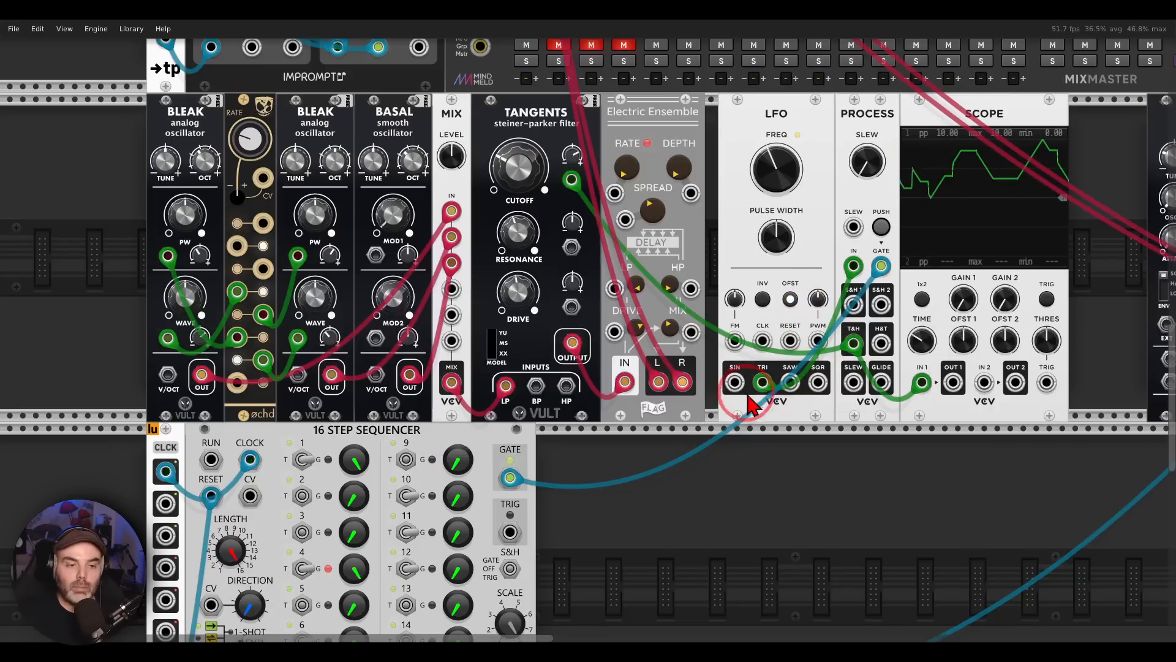
pyautogui.scroll(5, 762, 413)
pyautogui.moveTo(364, 132)
pyautogui.mouseDown()
pyautogui.moveTo(297, 117)
pyautogui.moveTo(379, 128)
pyautogui.moveTo(361, 98)
pyautogui.mouseUp()
pyautogui.moveTo(431, 207)
pyautogui.mouseDown()
pyautogui.moveTo(825, 459)
pyautogui.moveTo(843, 499)
pyautogui.mouseUp()
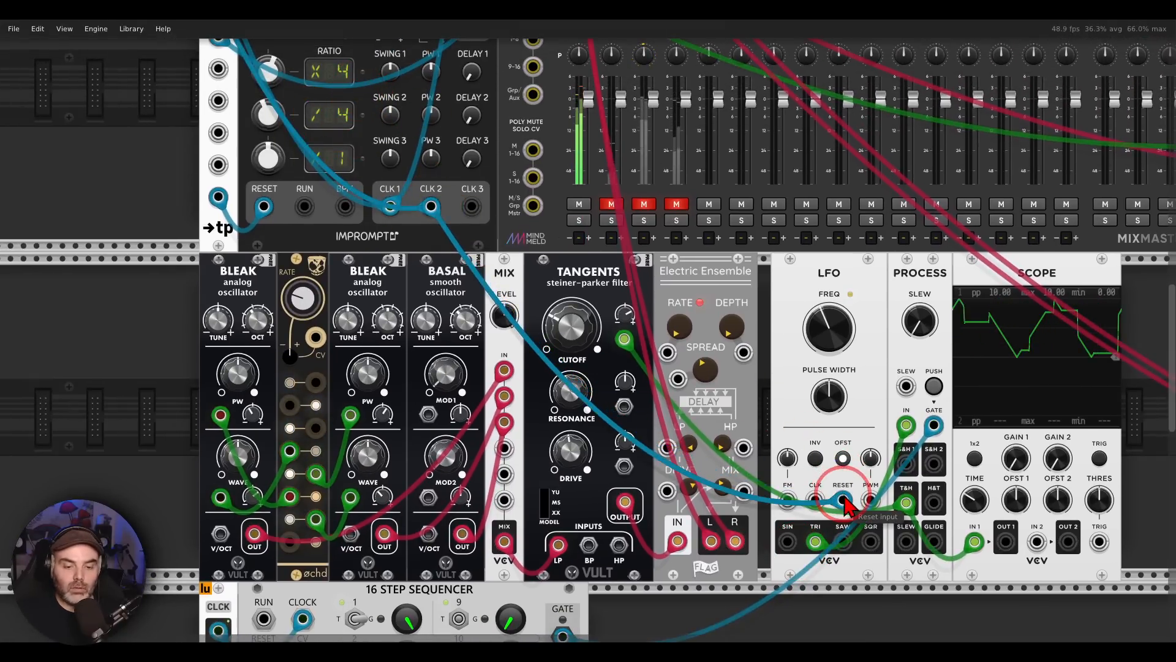
# Examine the Noise Plethora voice: its VCAs, LFO frequency and reset, the Process module and the 8 Step Sequencer gate.
pyautogui.moveTo(788, 420); pyautogui.dragTo(704, 366)
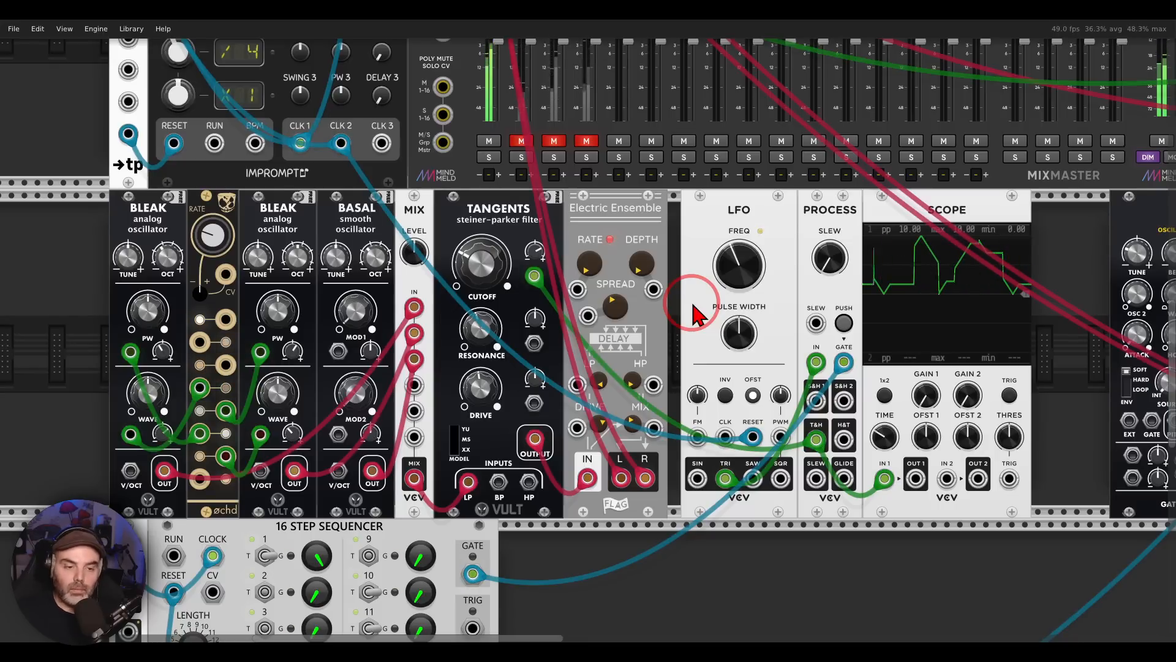
pyautogui.scroll(10, 697, 313)
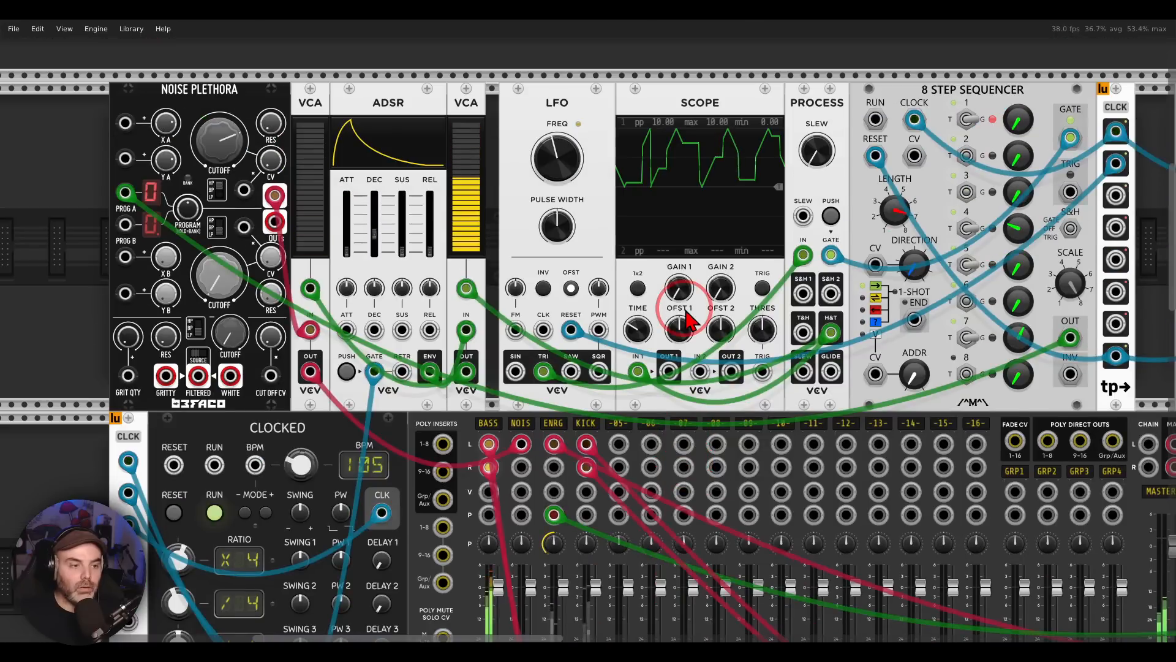
pyautogui.moveTo(629, 233); pyautogui.dragTo(656, 240)
pyautogui.moveTo(275, 74)
pyautogui.mouseDown()
pyautogui.moveTo(183, 71)
pyautogui.moveTo(303, 101)
pyautogui.moveTo(272, 79)
pyautogui.moveTo(307, 104)
pyautogui.moveTo(293, 117)
pyautogui.moveTo(484, 109)
pyautogui.moveTo(463, 109)
pyautogui.moveTo(464, 145)
pyautogui.mouseUp()
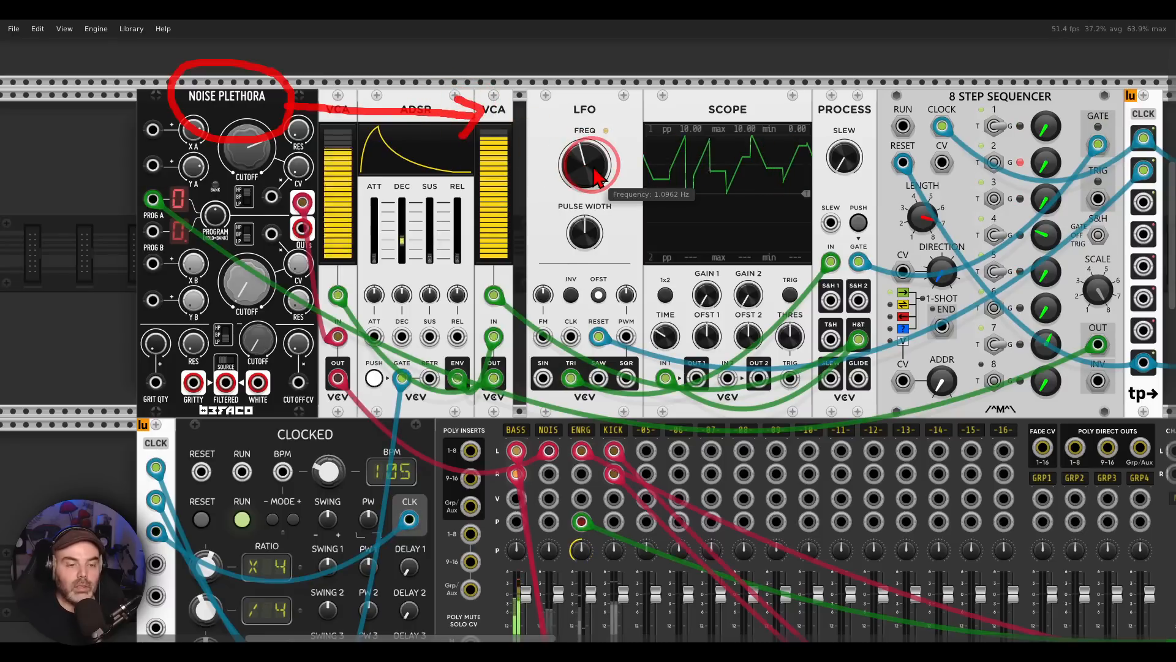
pyautogui.moveTo(630, 130)
pyautogui.mouseDown()
pyautogui.moveTo(536, 161)
pyautogui.moveTo(637, 153)
pyautogui.mouseUp()
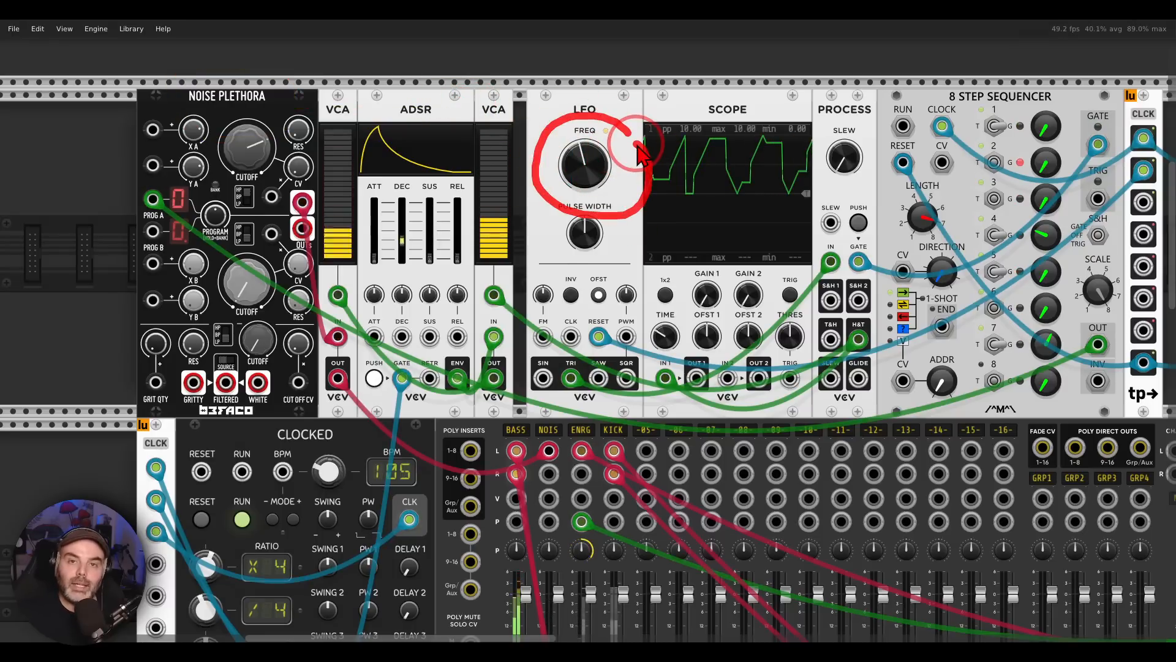
pyautogui.moveTo(871, 113)
pyautogui.mouseDown()
pyautogui.moveTo(842, 205)
pyautogui.moveTo(860, 105)
pyautogui.moveTo(788, 105)
pyautogui.moveTo(622, 195)
pyautogui.moveTo(842, 203)
pyautogui.mouseUp()
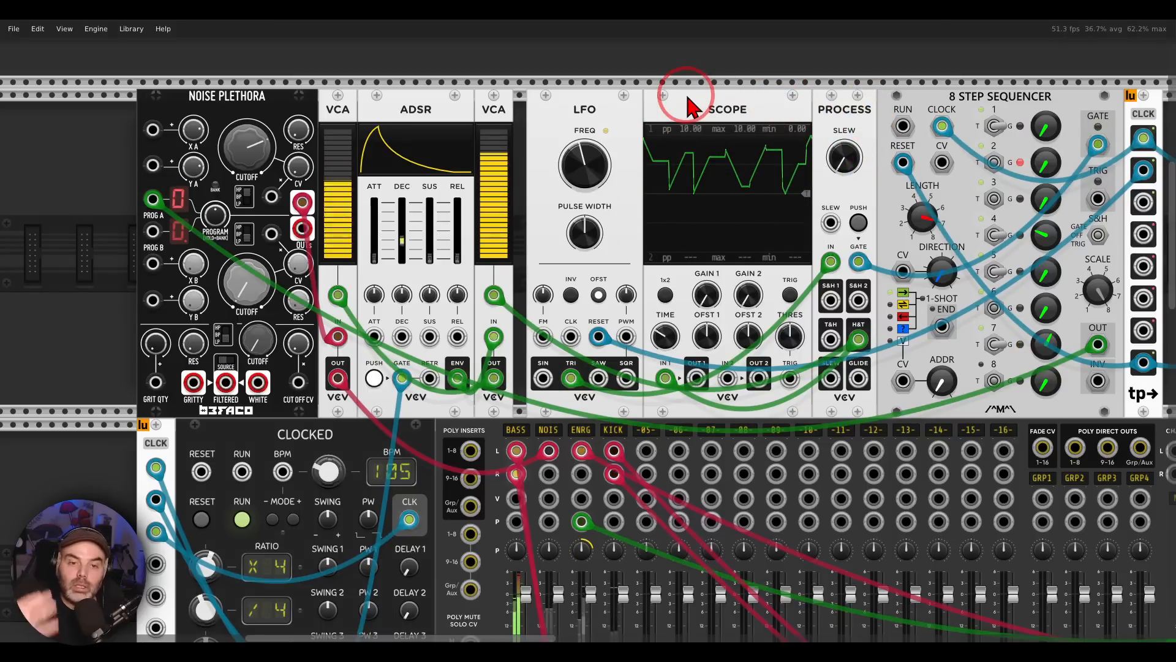
pyautogui.moveTo(1058, 80)
pyautogui.mouseDown()
pyautogui.moveTo(917, 85)
pyautogui.moveTo(1048, 156)
pyautogui.moveTo(1063, 83)
pyautogui.mouseUp()
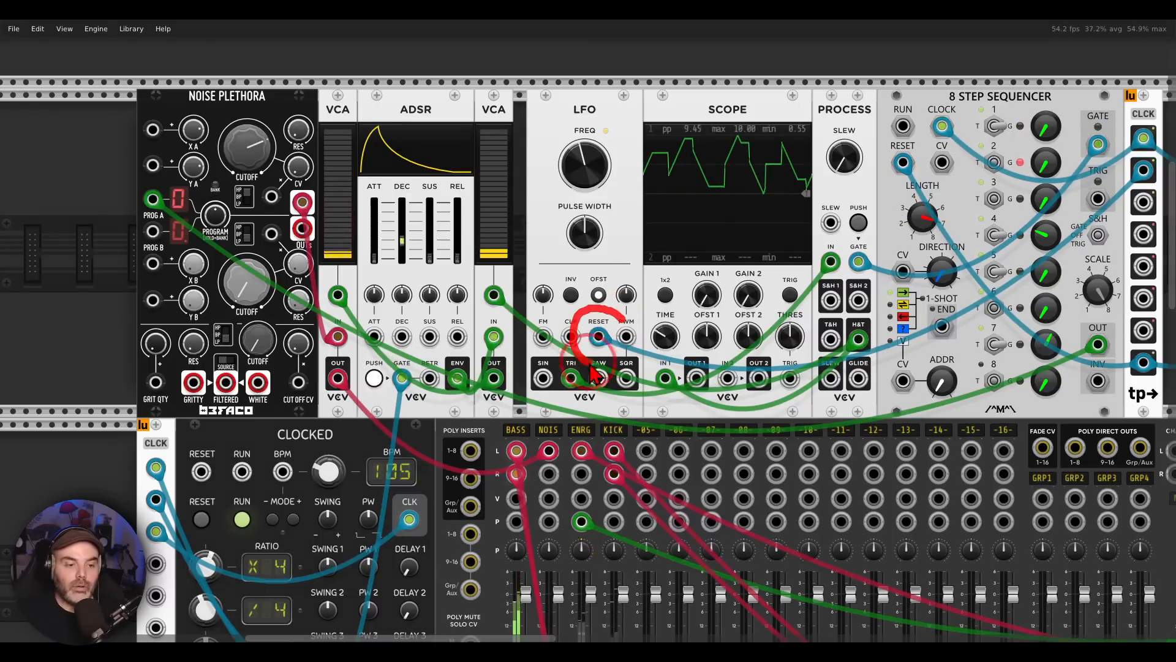
pyautogui.scroll(-5, 616, 337)
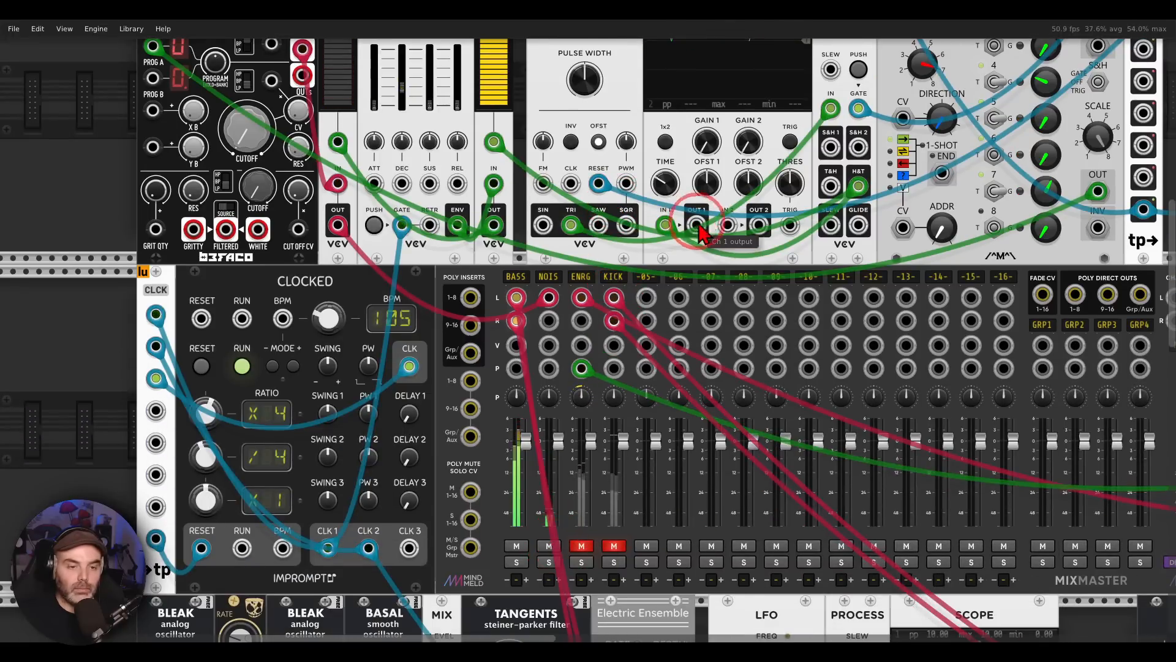
pyautogui.scroll(4, 710, 233)
pyautogui.moveTo(711, 360); pyautogui.dragTo(704, 403)
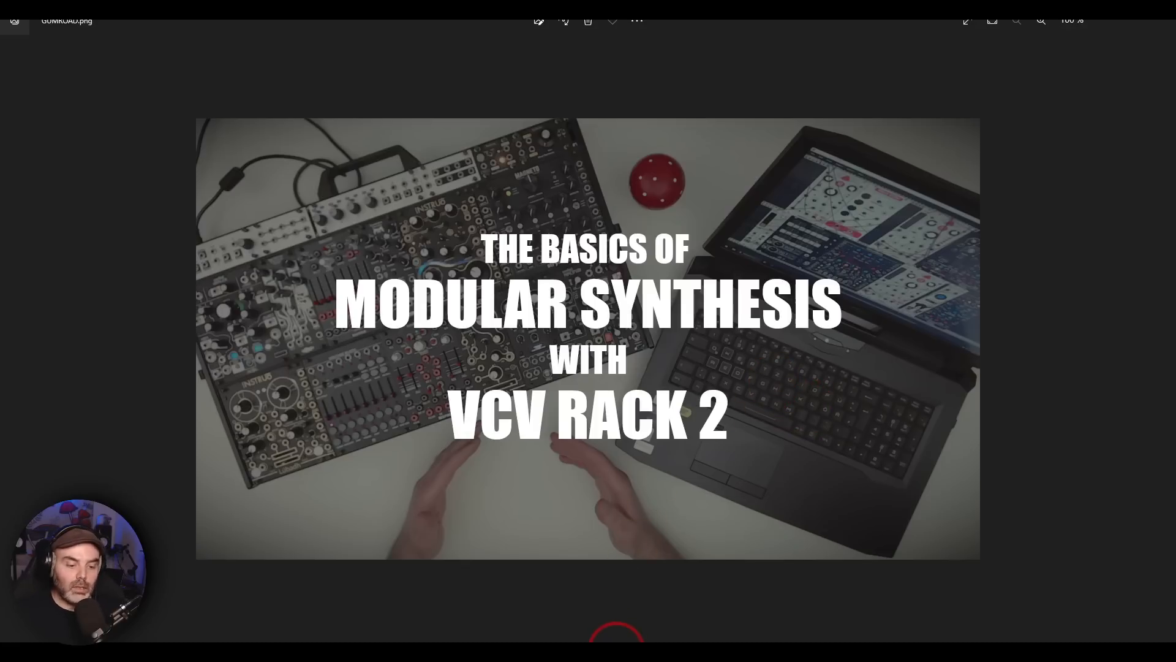
pyautogui.click(617, 649)
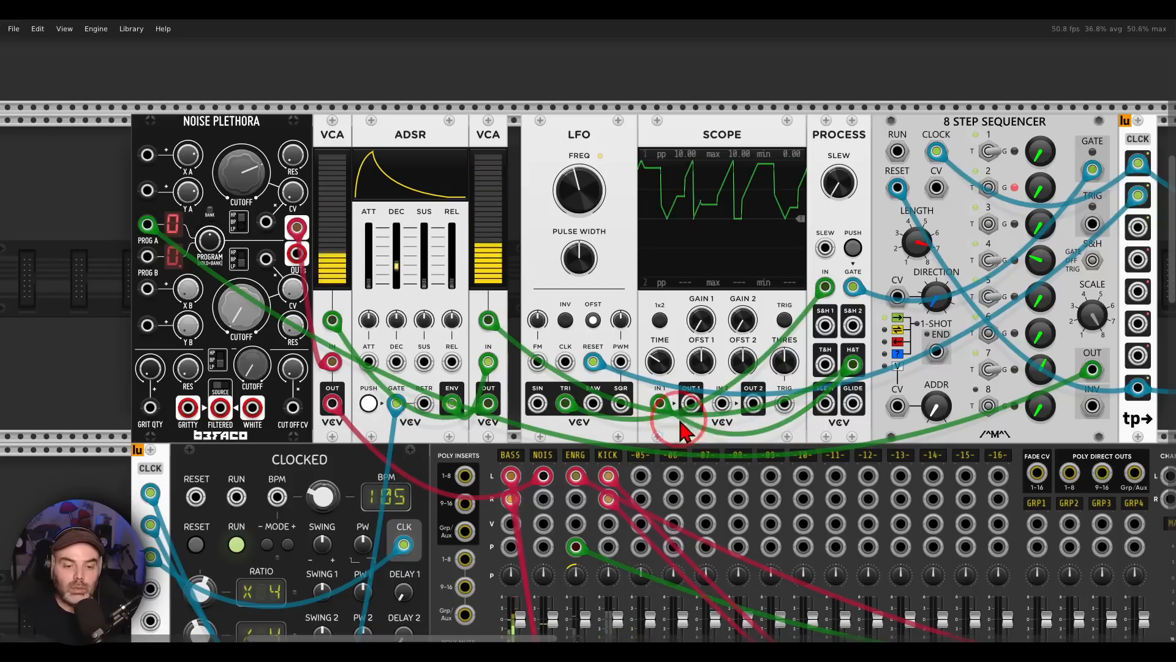
# Examine the Energy oscillator voice: SEQ 3, the quantizer, WT LFO, the Process track-and-hold, the scope and the three Tangents filters.
pyautogui.hscroll(15, 680, 429)
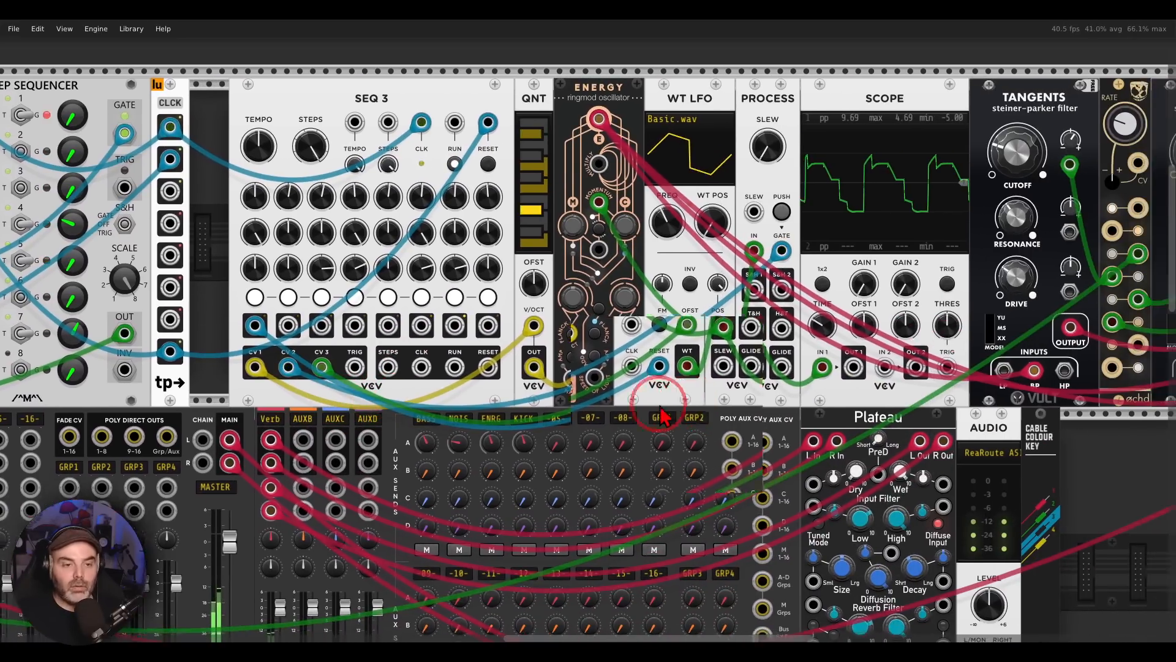
pyautogui.moveTo(699, 404); pyautogui.dragTo(655, 402)
pyautogui.scroll(-1, 655, 402)
pyautogui.moveTo(756, 397); pyautogui.dragTo(656, 384)
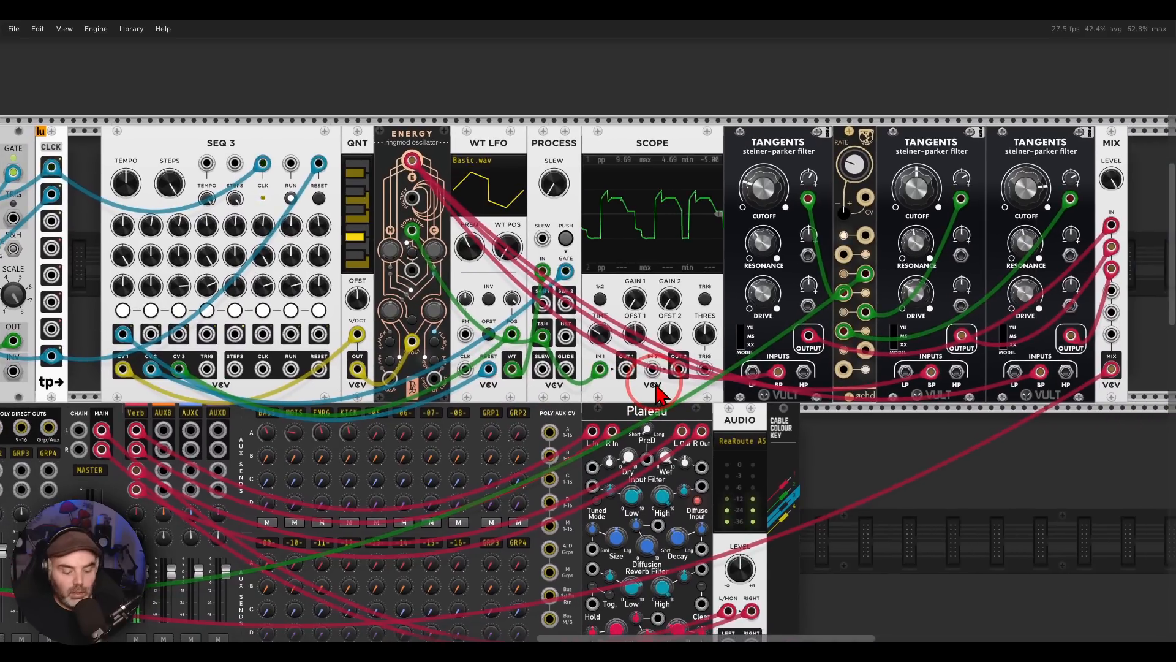
pyautogui.moveTo(228, 127)
pyautogui.mouseDown()
pyautogui.moveTo(368, 130)
pyautogui.moveTo(395, 142)
pyautogui.moveTo(374, 165)
pyautogui.moveTo(383, 199)
pyautogui.mouseUp()
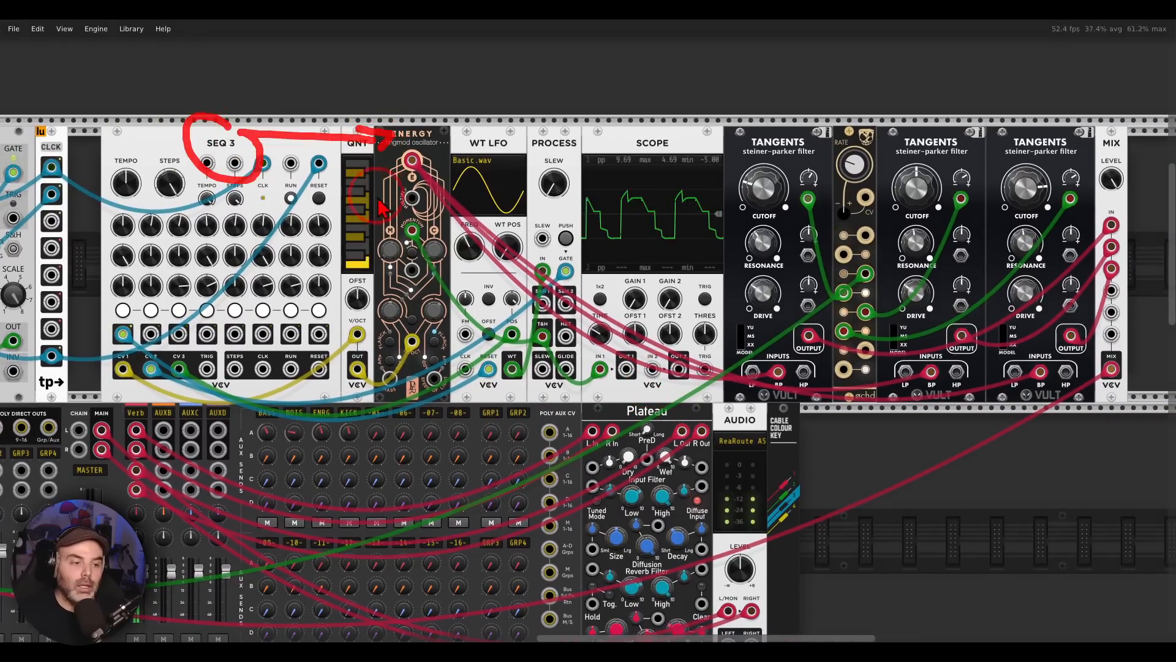
pyautogui.press('Escape')
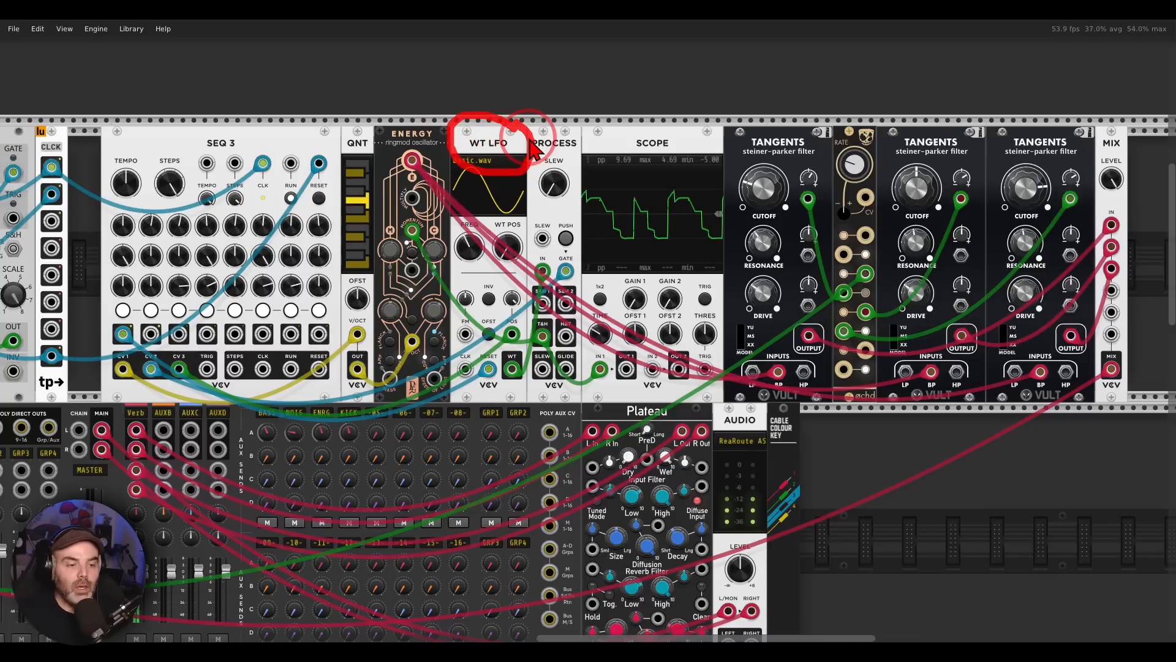
pyautogui.moveTo(561, 321)
pyautogui.mouseDown()
pyautogui.moveTo(525, 331)
pyautogui.moveTo(569, 340)
pyautogui.mouseUp()
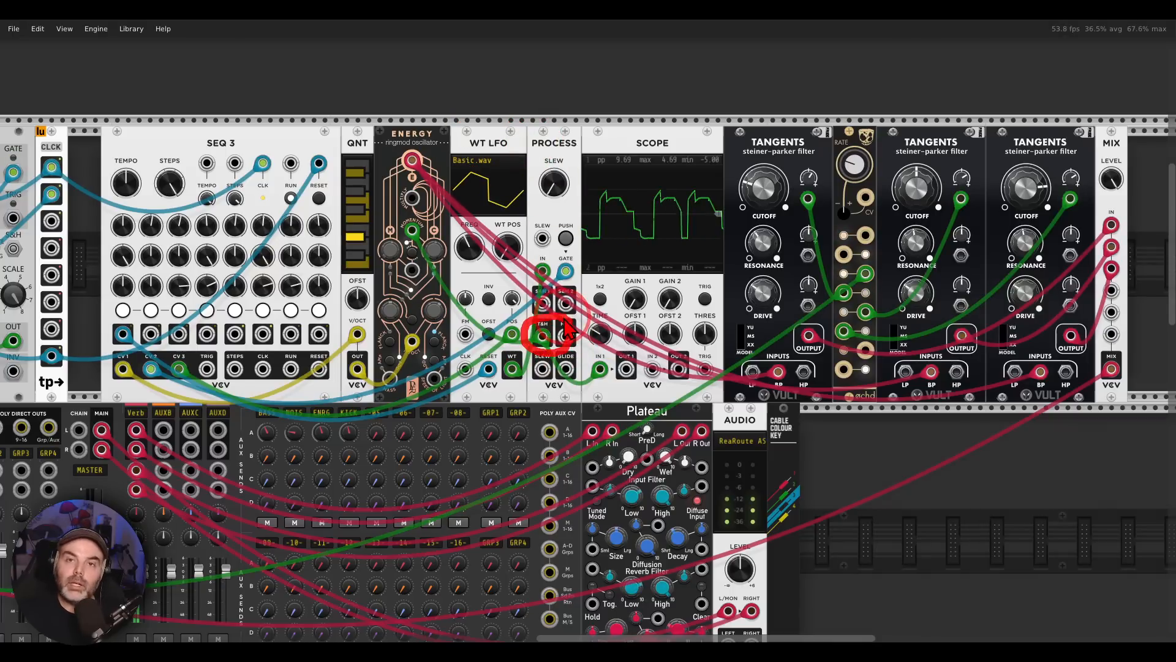
pyautogui.moveTo(165, 340)
pyautogui.mouseDown()
pyautogui.moveTo(126, 352)
pyautogui.moveTo(163, 358)
pyautogui.moveTo(547, 287)
pyautogui.moveTo(551, 263)
pyautogui.moveTo(556, 303)
pyautogui.mouseUp()
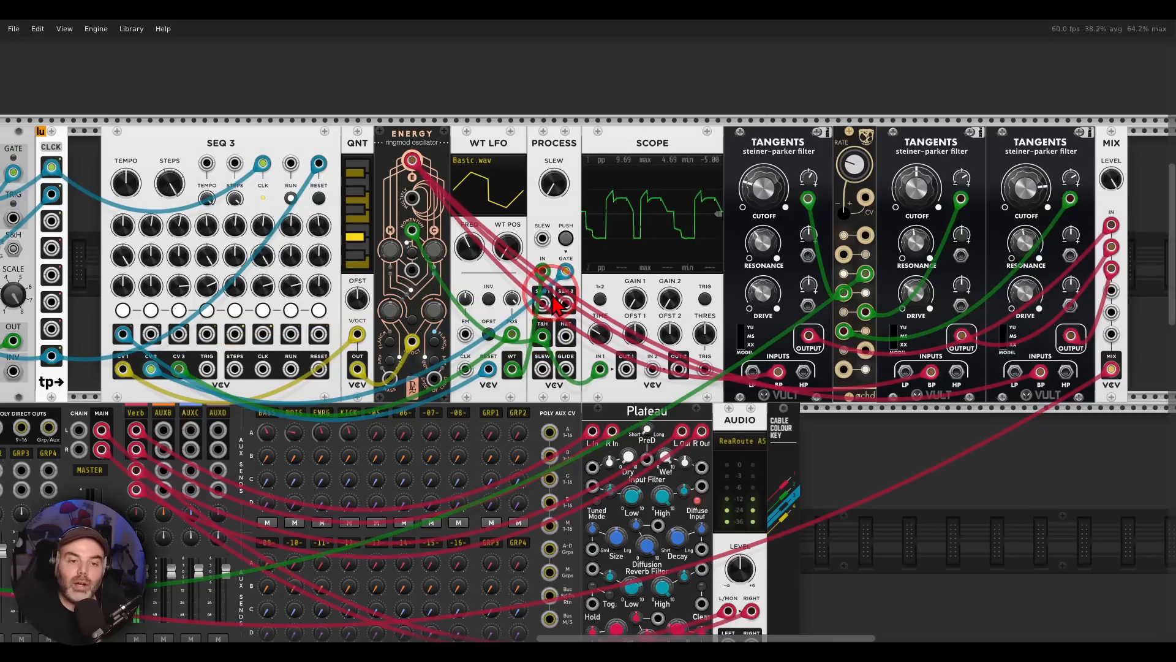
pyautogui.moveTo(1081, 117)
pyautogui.mouseDown()
pyautogui.moveTo(713, 178)
pyautogui.moveTo(1102, 165)
pyautogui.mouseUp()
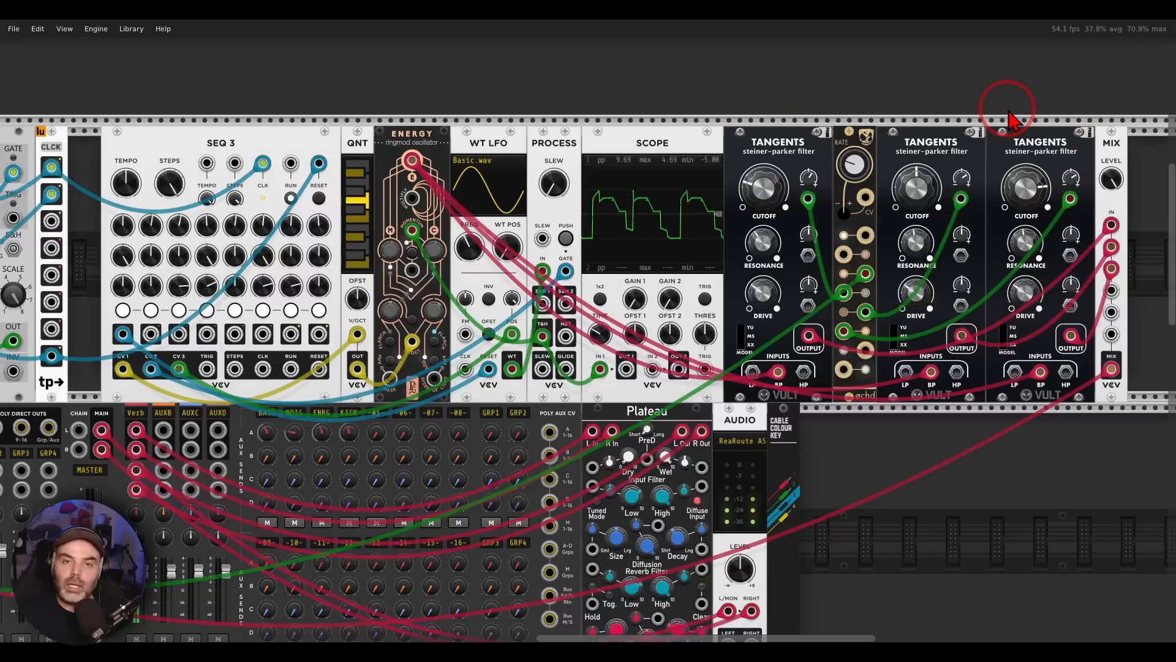
pyautogui.moveTo(259, 380); pyautogui.dragTo(608, 252)
pyautogui.moveTo(427, 329); pyautogui.dragTo(669, 277)
pyautogui.moveTo(922, 306); pyautogui.dragTo(439, 409)
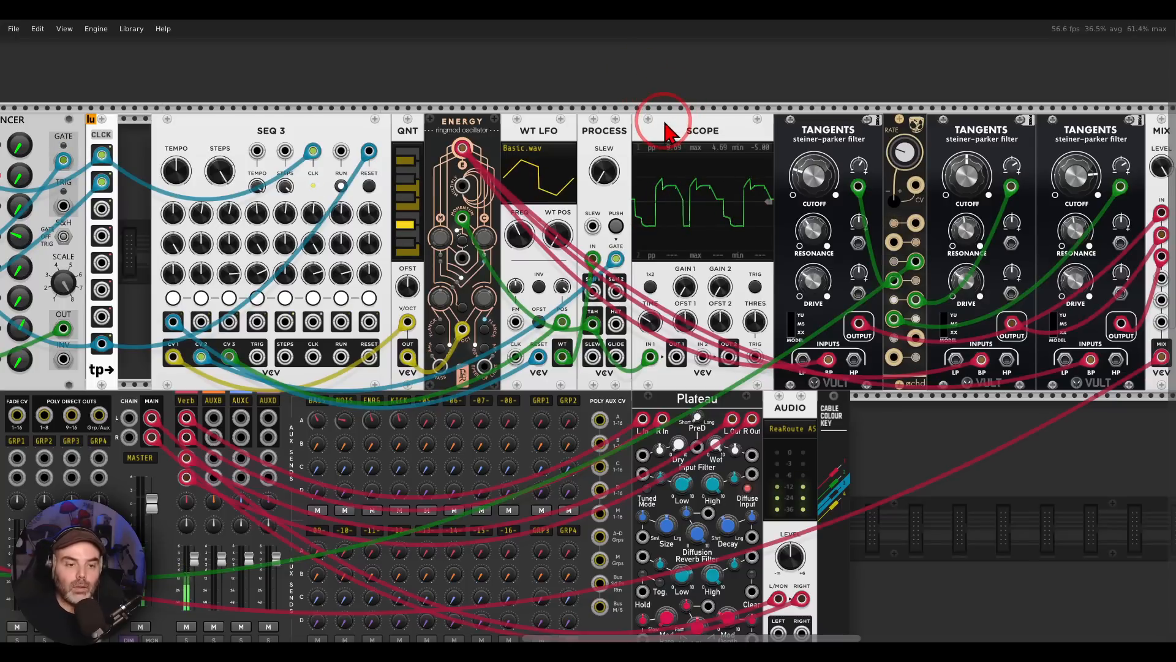
# Examine the drum voice: the Trummor2 drum synthesizer, Debriatus, the Tangents filter and the Tap Dancer delay.
pyautogui.moveTo(374, 517); pyautogui.dragTo(571, 167)
pyautogui.moveTo(504, 367); pyautogui.dragTo(546, 237)
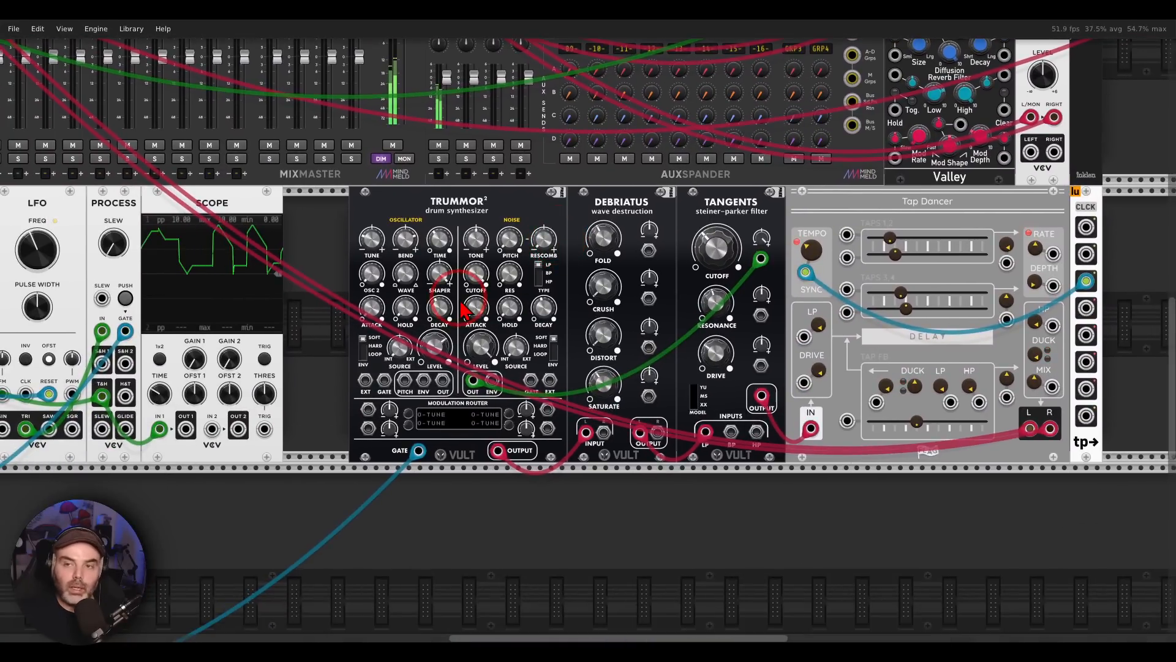
pyautogui.scroll(2, 480, 297)
pyautogui.moveTo(467, 234); pyautogui.dragTo(430, 232)
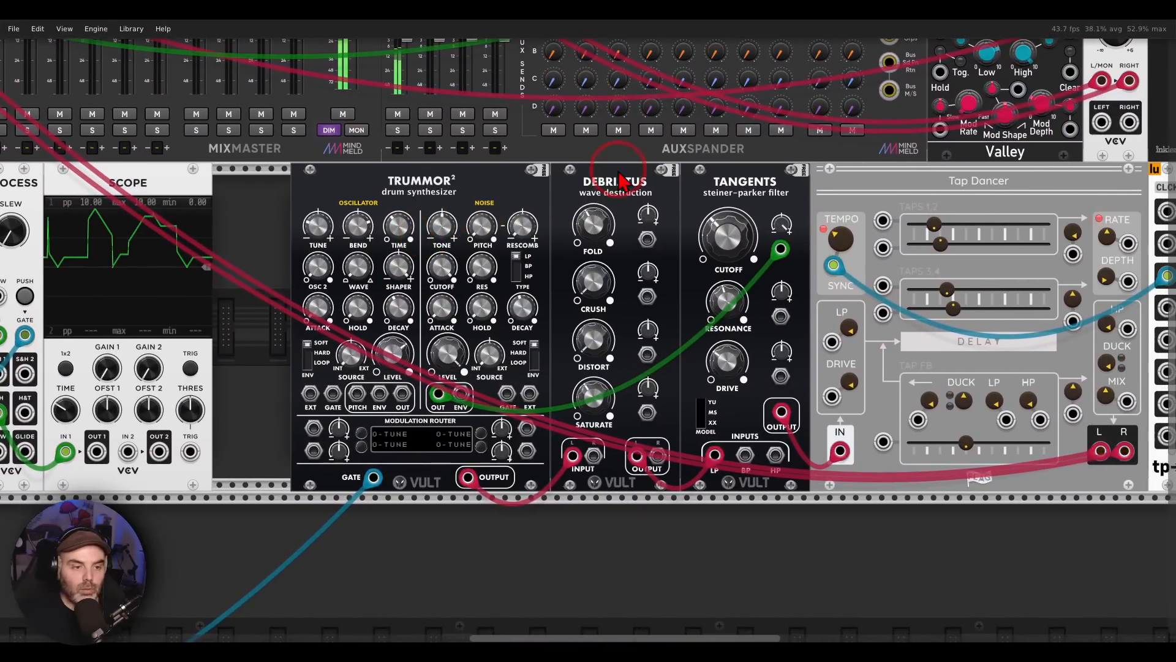
pyautogui.moveTo(644, 165)
pyautogui.mouseDown()
pyautogui.moveTo(657, 215)
pyautogui.moveTo(632, 167)
pyautogui.mouseUp()
pyautogui.moveTo(769, 164); pyautogui.dragTo(770, 184)
pyautogui.moveTo(1028, 158); pyautogui.dragTo(979, 238)
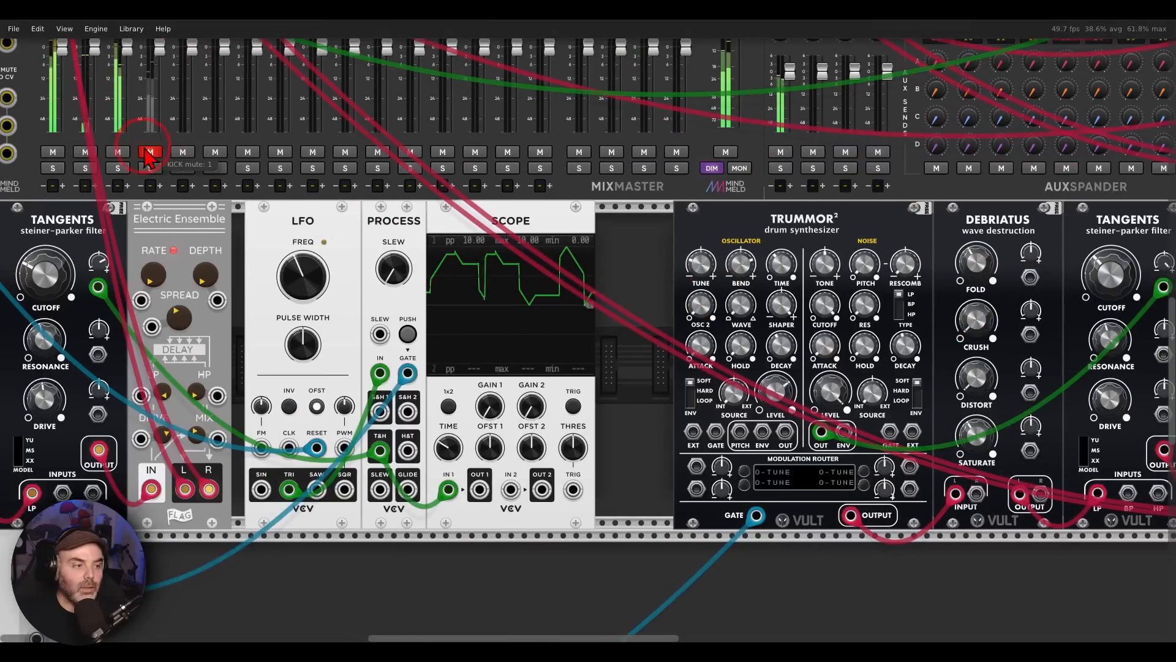
# Unmute the KICK channel on the MixMaster.
pyautogui.click(150, 153)
pyautogui.hscroll(3, 417, 370)
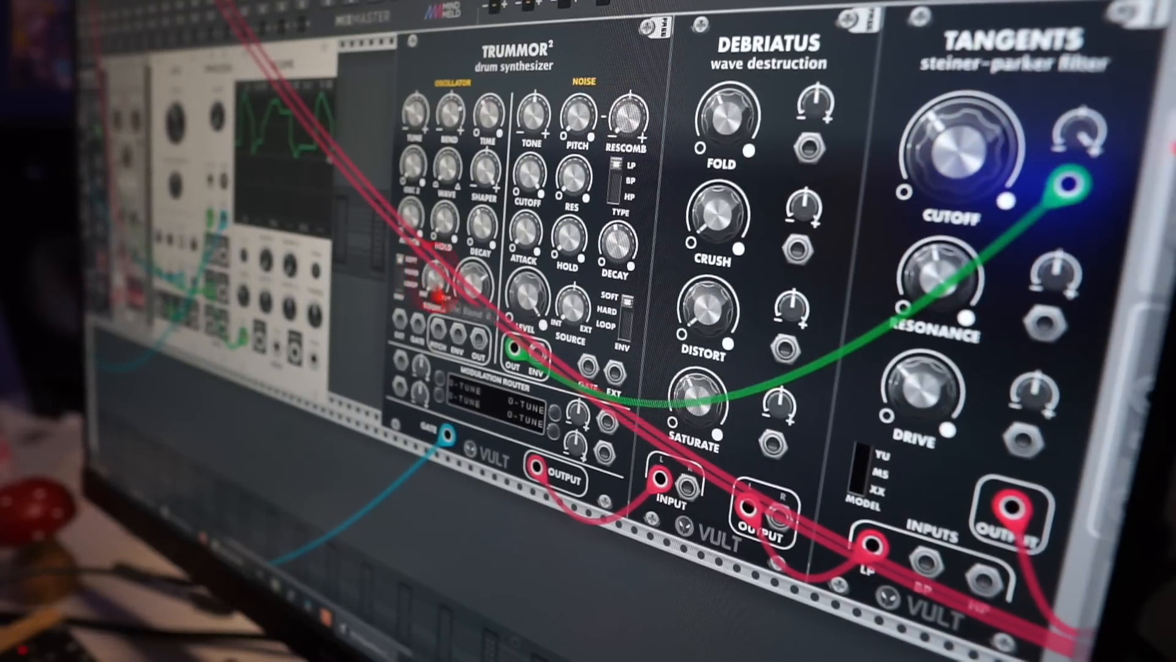
pyautogui.moveTo(941, 165); pyautogui.dragTo(917, 174)
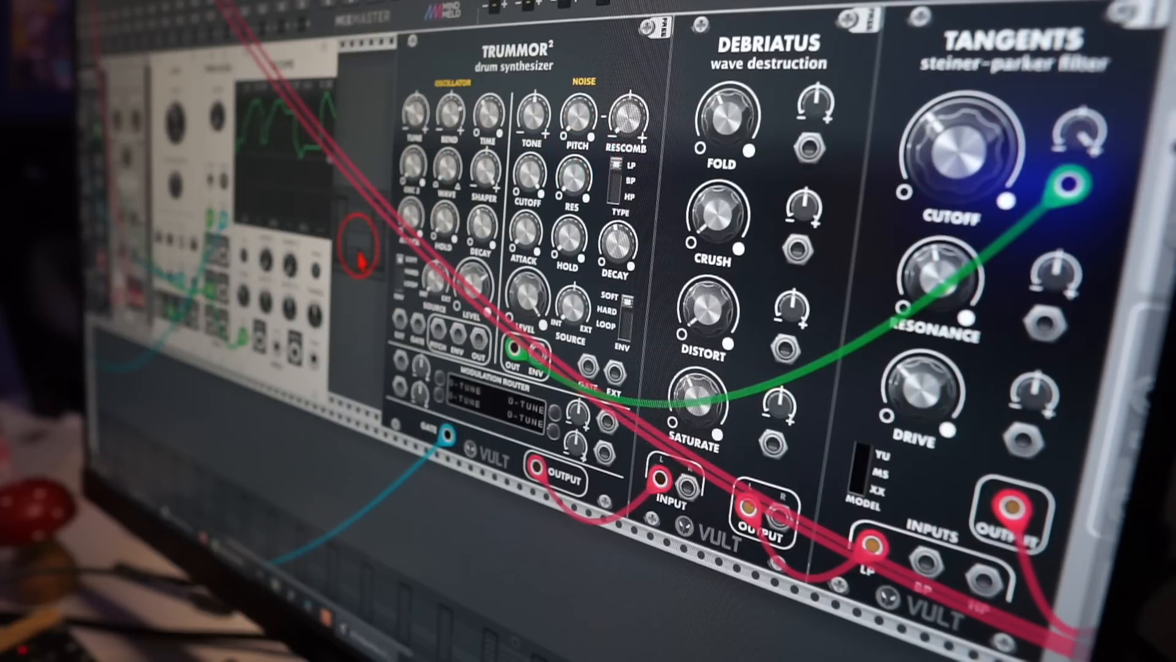
pyautogui.moveTo(945, 164)
pyautogui.mouseDown()
pyautogui.moveTo(946, 4)
pyautogui.moveTo(957, 3)
pyautogui.moveTo(938, 153)
pyautogui.mouseUp()
pyautogui.moveTo(366, 227); pyautogui.dragTo(989, 297)
pyautogui.scroll(2, 606, 187)
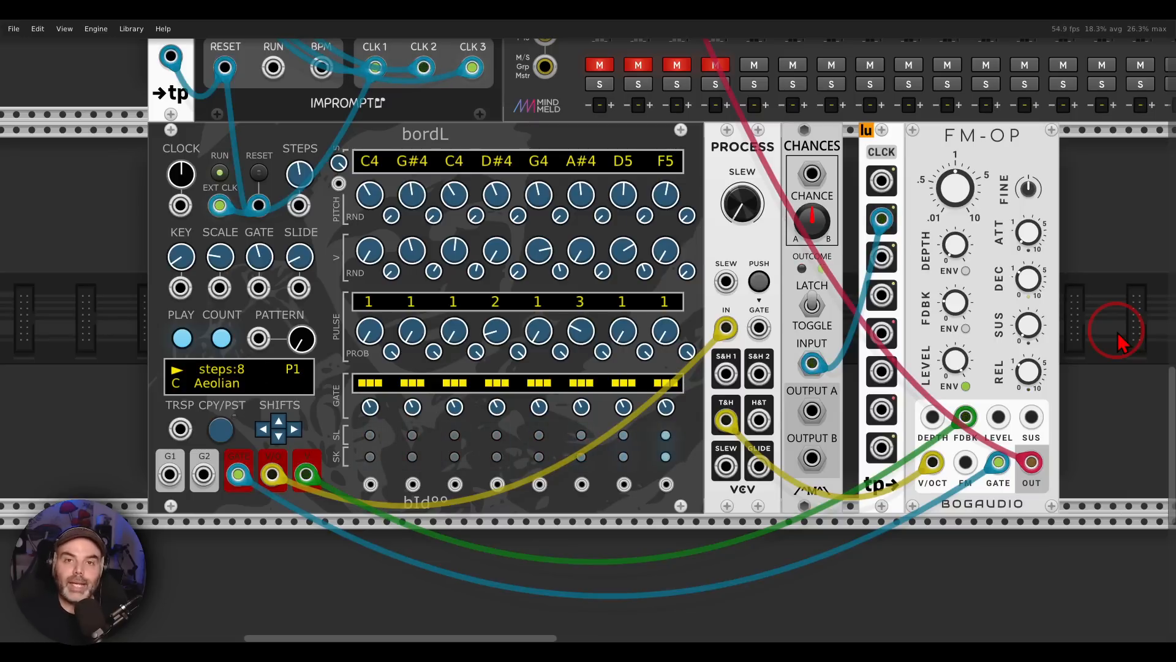
# Unmute the FMOP channel on the MixMaster to hear the bordL sequence.
pyautogui.moveTo(468, 120)
pyautogui.mouseDown()
pyautogui.moveTo(398, 113)
pyautogui.moveTo(462, 129)
pyautogui.mouseUp()
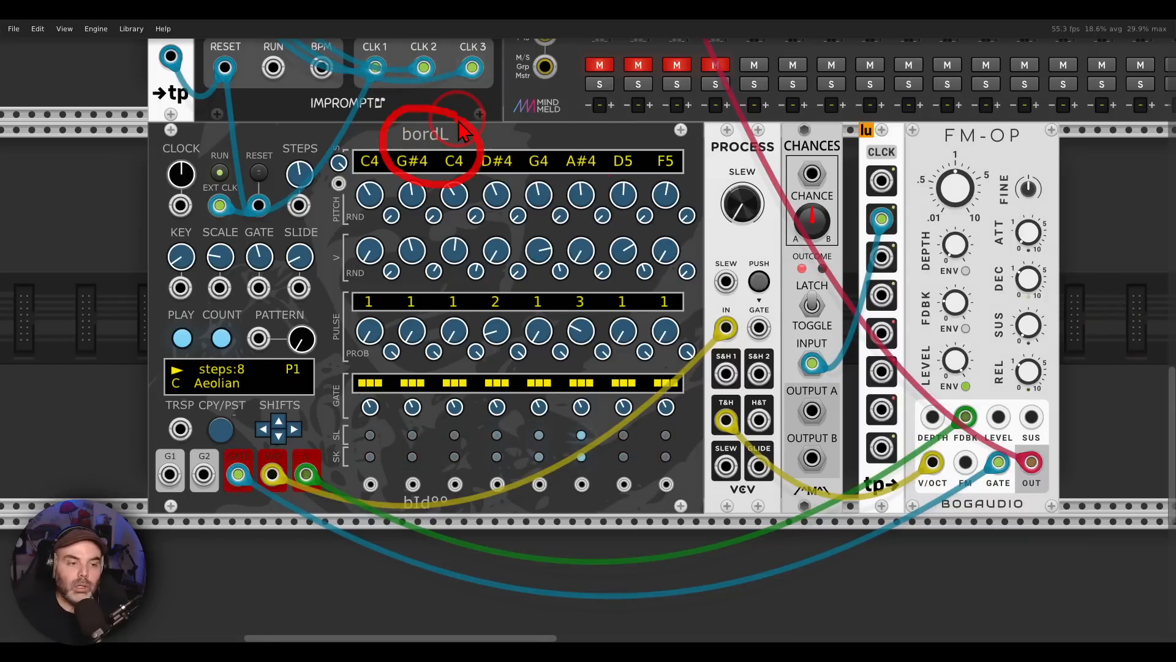
pyautogui.click(601, 67)
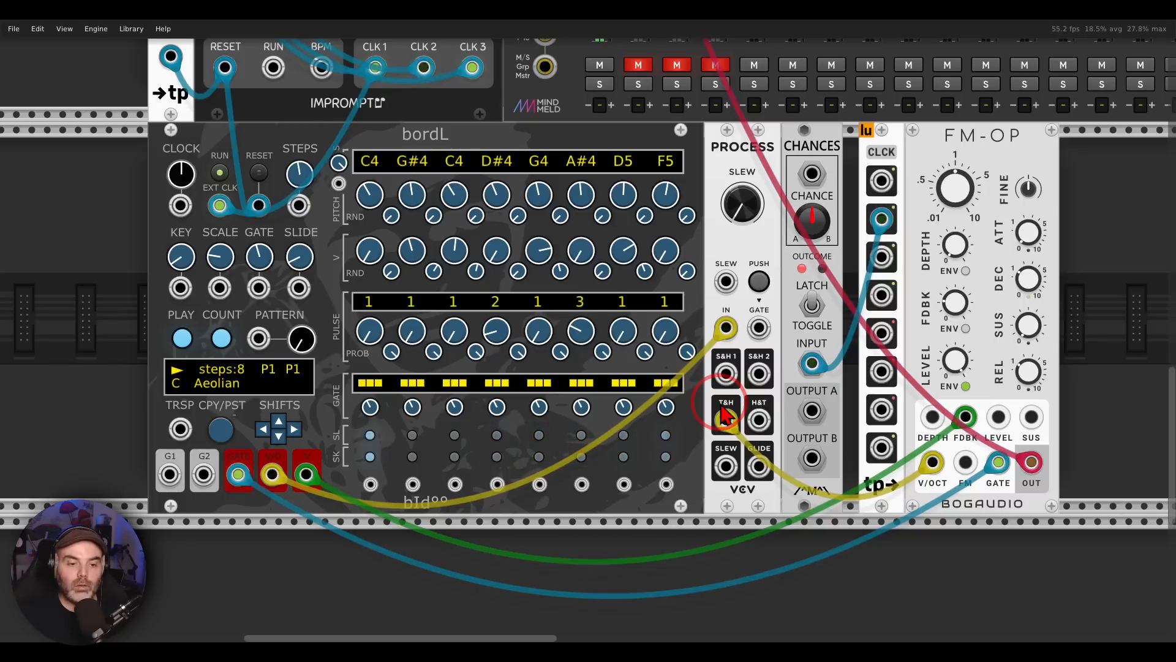
# Test track-and-hold on the bordL pitch sequence by manually triggering the Process module's gate several times.
pyautogui.click(759, 287)
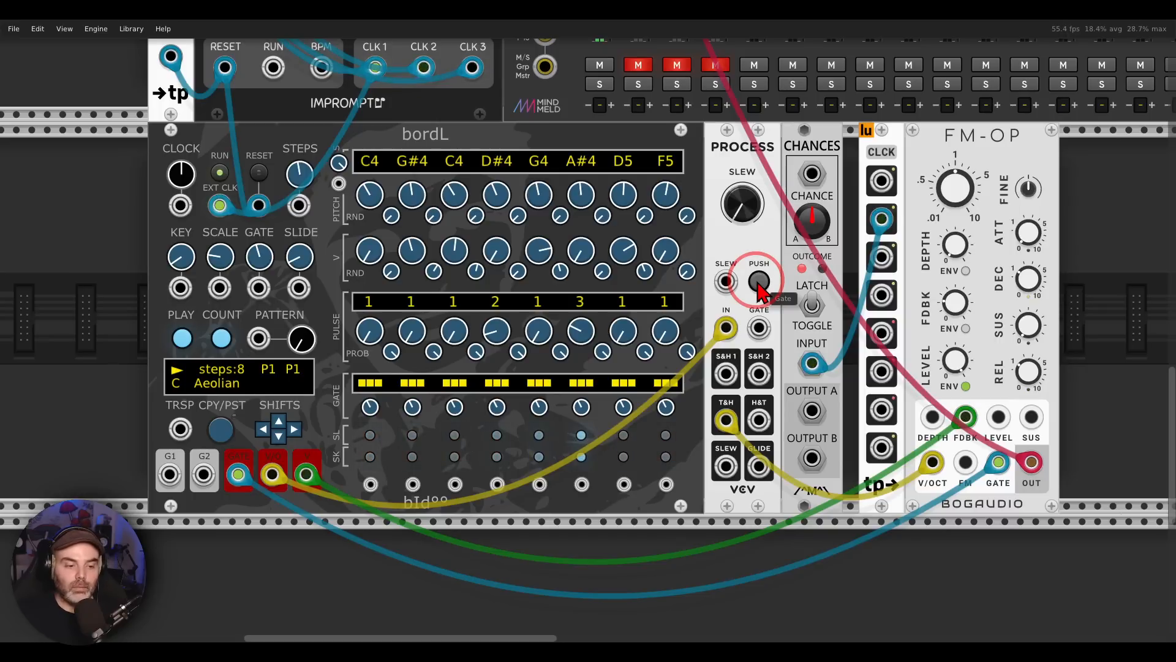
pyautogui.click(758, 280)
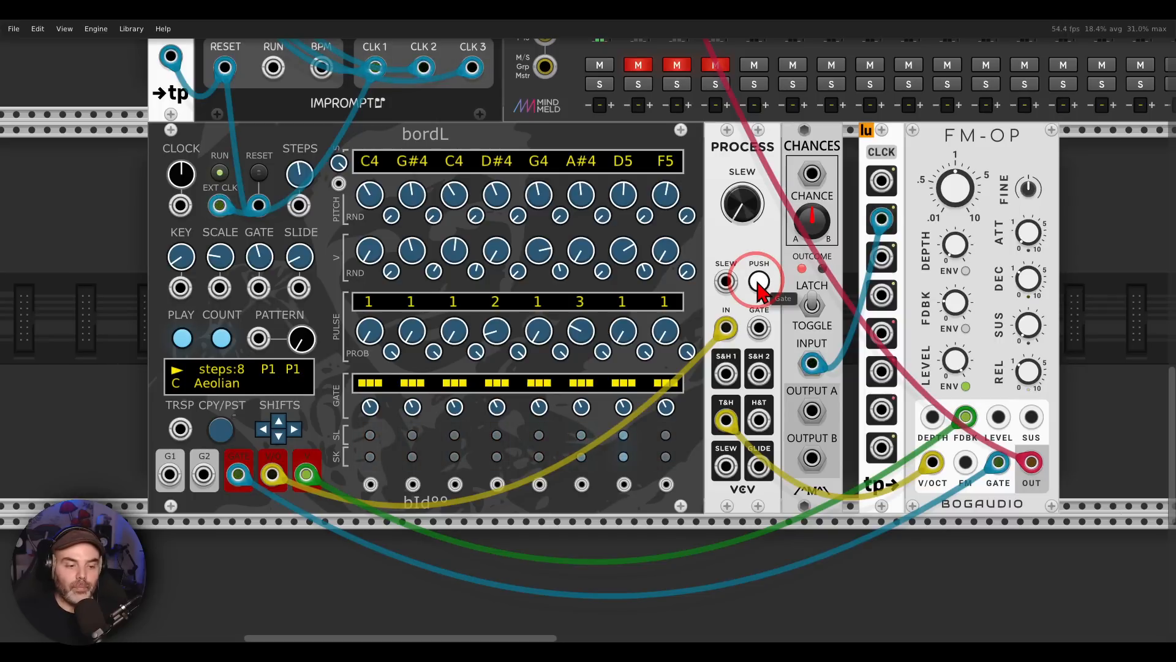
pyautogui.click(758, 281)
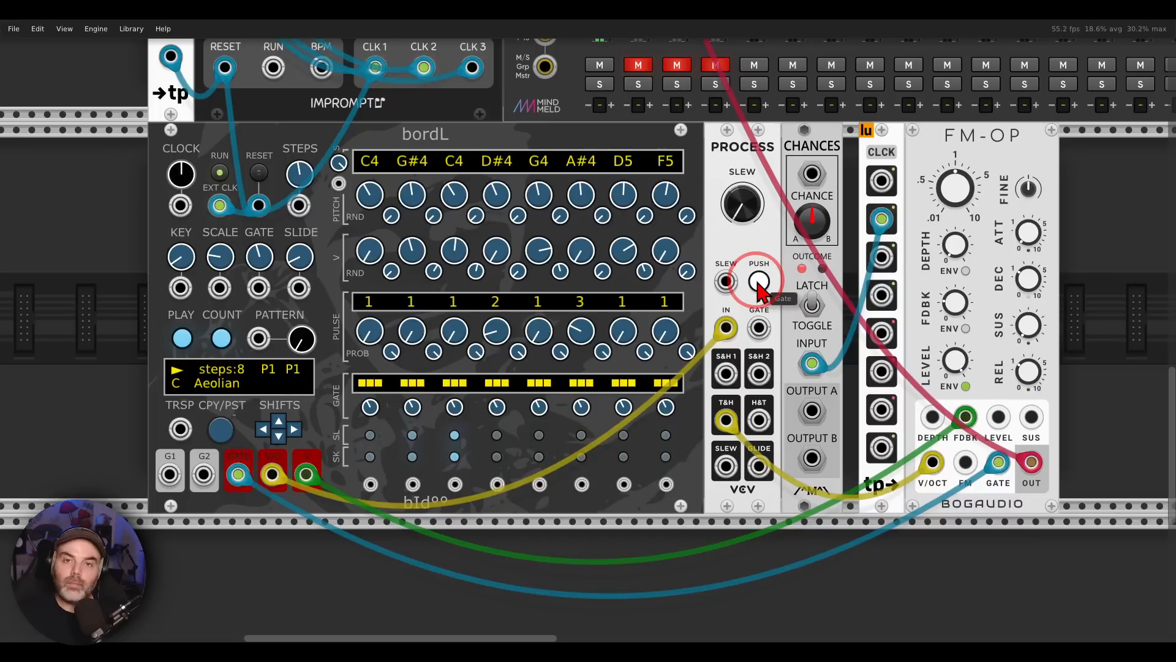
pyautogui.click(758, 281)
pyautogui.click(758, 281)
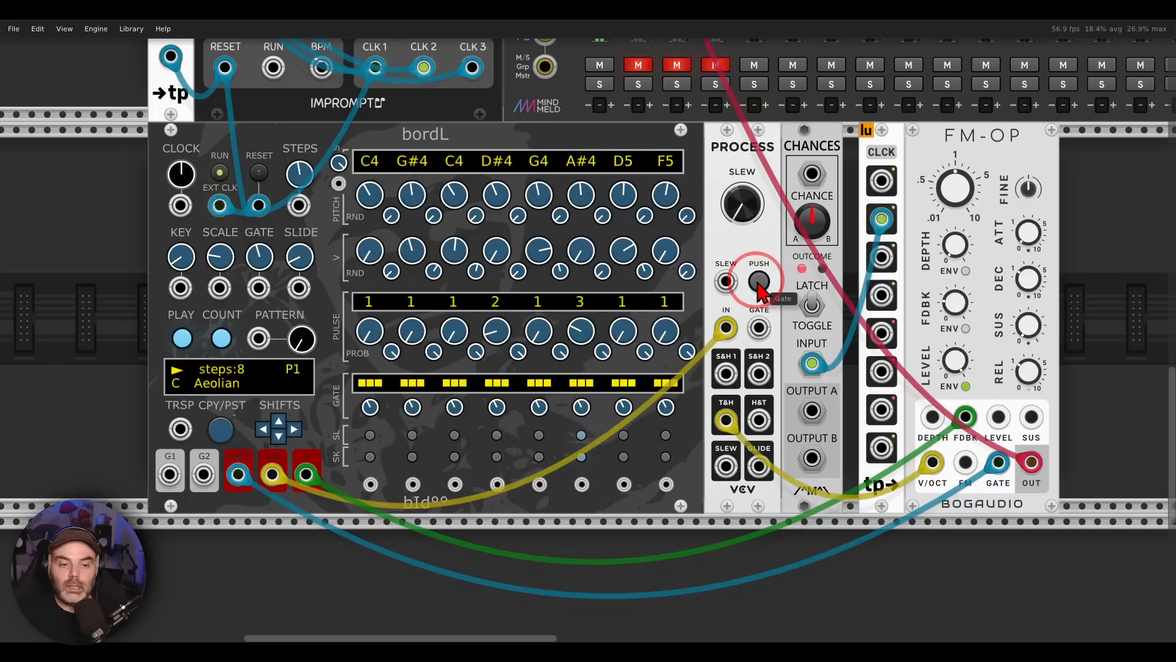
# Patch OUTPUT A of the Chances module into the Process module's GATE input.
pyautogui.moveTo(835, 127)
pyautogui.mouseDown()
pyautogui.moveTo(836, 191)
pyautogui.moveTo(844, 127)
pyautogui.mouseUp()
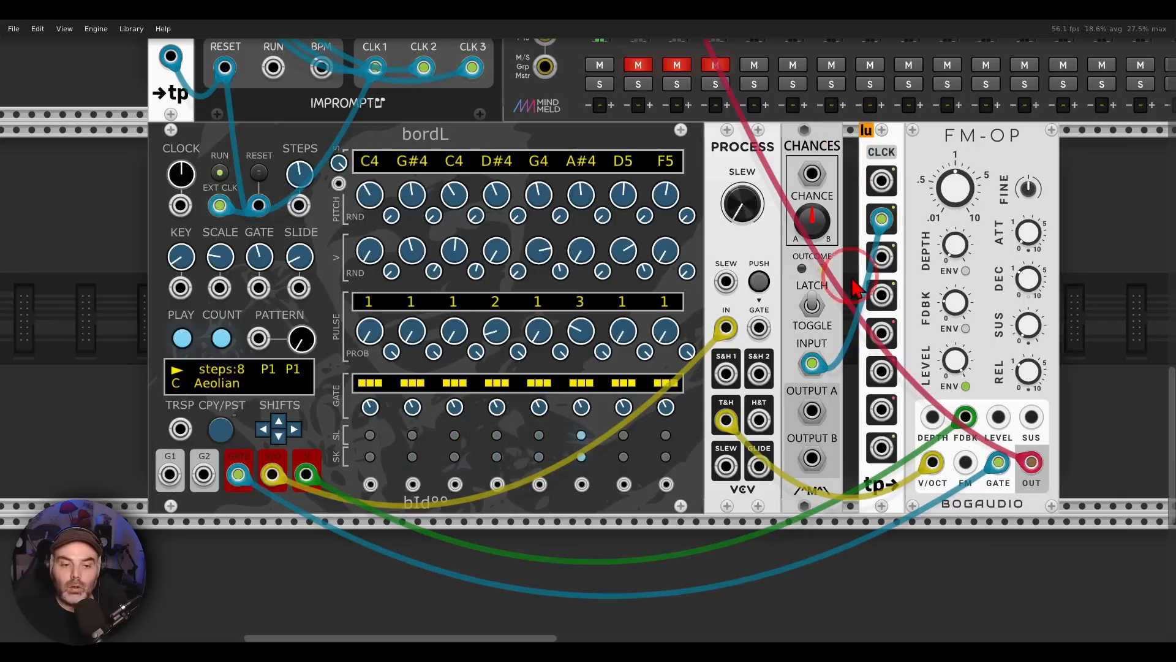
pyautogui.moveTo(811, 381); pyautogui.dragTo(814, 422)
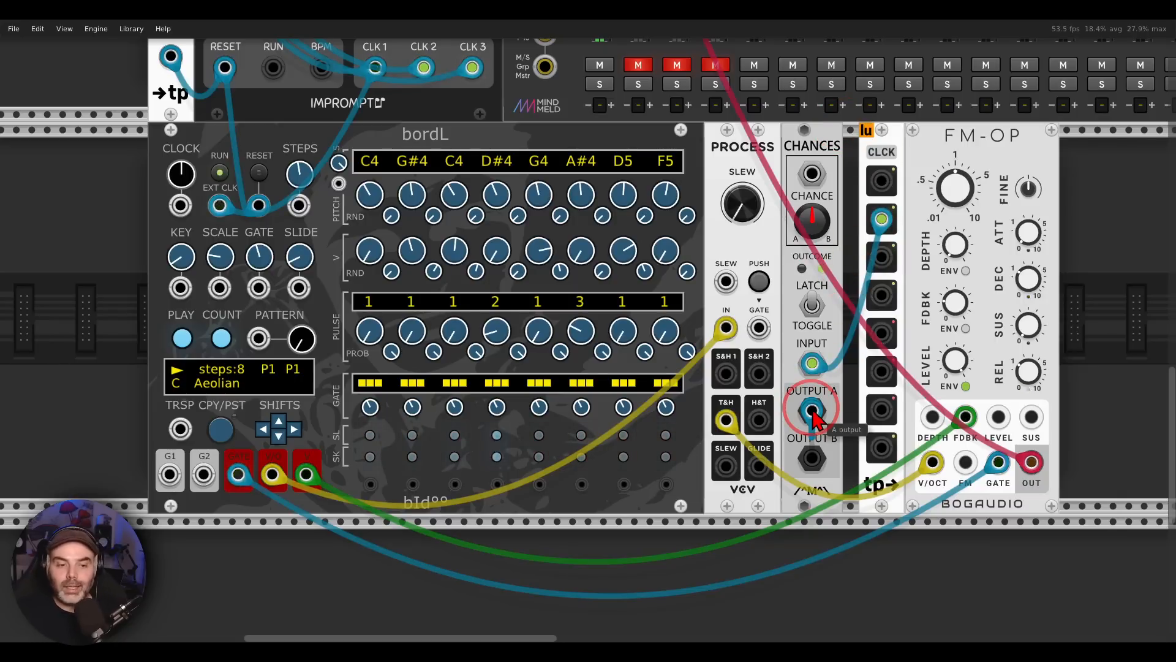
pyautogui.moveTo(812, 411); pyautogui.dragTo(759, 328)
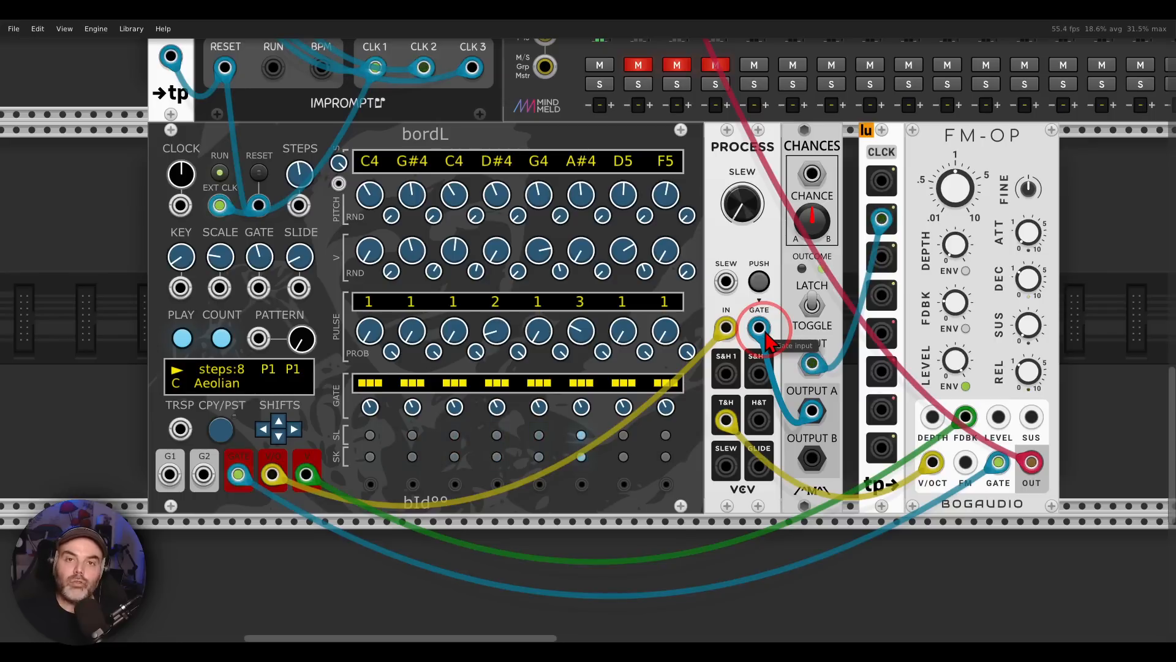
pyautogui.click(759, 239)
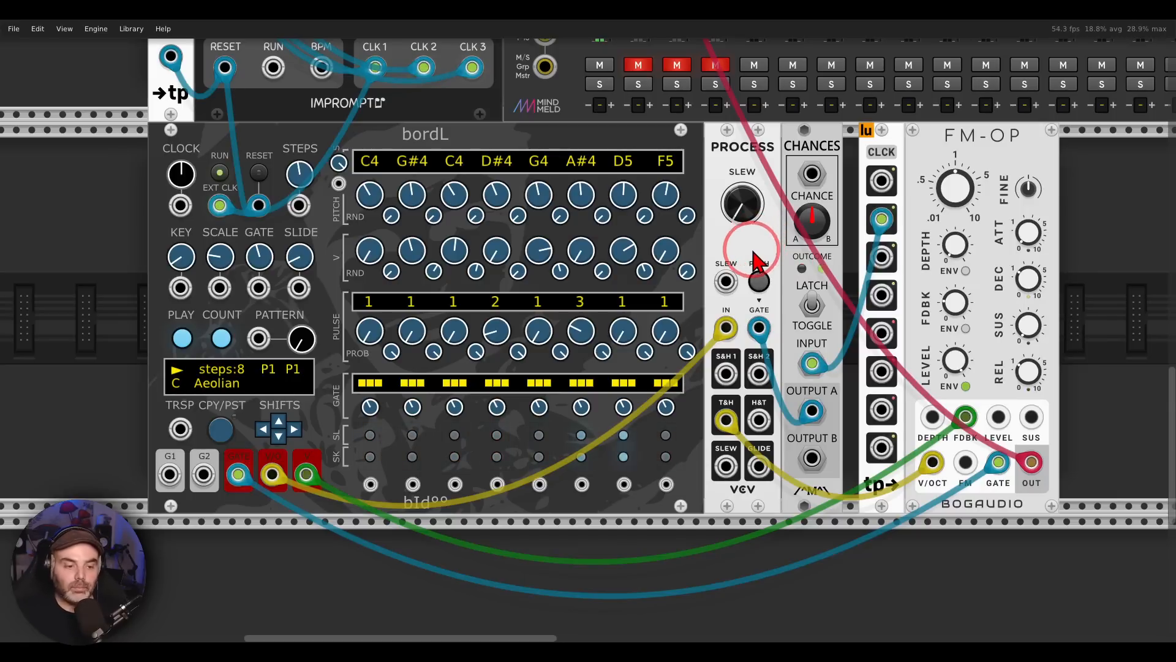
# Examine the Kickall bass voice: the 8Seq pitch sequence, the ADDR-SEQ gate source and the Process module.
pyautogui.scroll(5, 756, 254)
pyautogui.scroll(3, 752, 264)
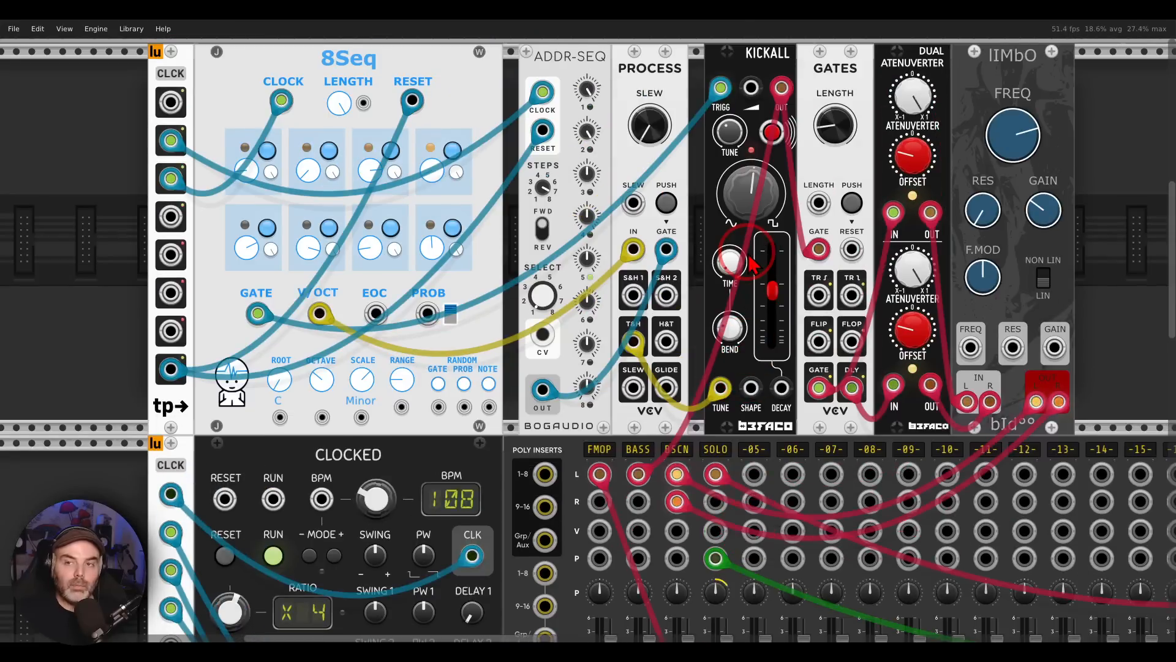
pyautogui.moveTo(392, 103)
pyautogui.mouseDown()
pyautogui.moveTo(331, 182)
pyautogui.moveTo(398, 112)
pyautogui.moveTo(706, 106)
pyautogui.moveTo(749, 113)
pyautogui.moveTo(744, 135)
pyautogui.mouseUp()
pyautogui.press('Escape')
pyautogui.moveTo(603, 113)
pyautogui.mouseDown()
pyautogui.moveTo(539, 98)
pyautogui.moveTo(551, 144)
pyautogui.moveTo(622, 130)
pyautogui.moveTo(592, 120)
pyautogui.mouseUp()
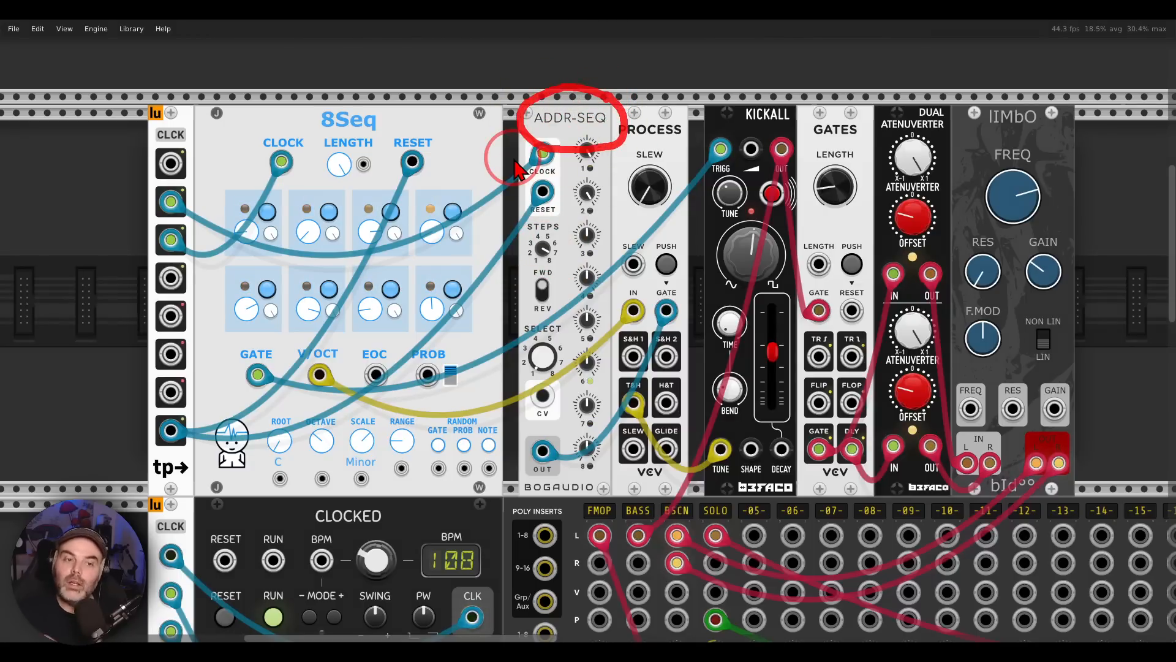
pyautogui.press('Escape')
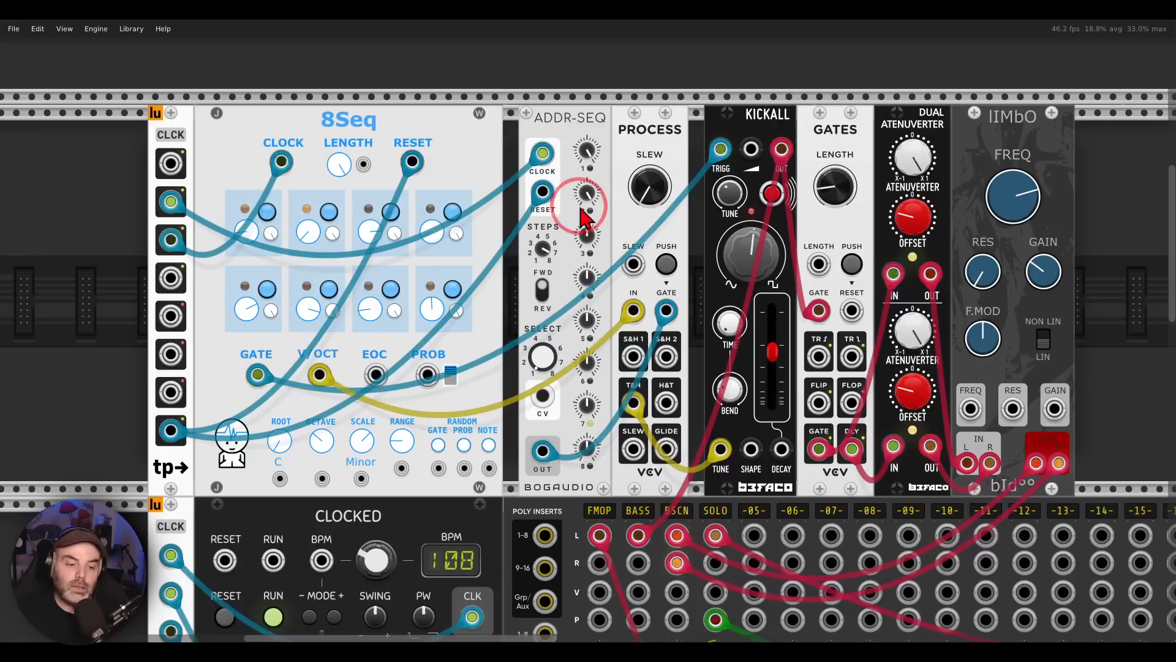
# Unmute and solo the BASS channel on the MixMaster.
pyautogui.scroll(-5, 560, 202)
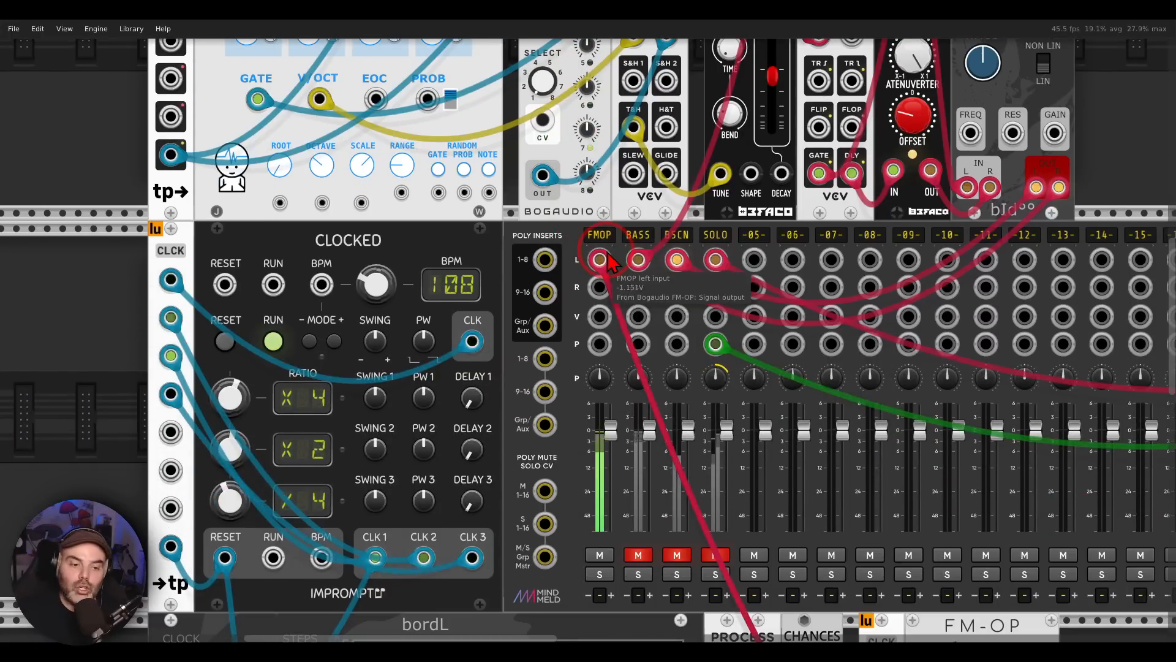
pyautogui.click(638, 556)
pyautogui.scroll(3, 698, 350)
pyautogui.scroll(2, 698, 359)
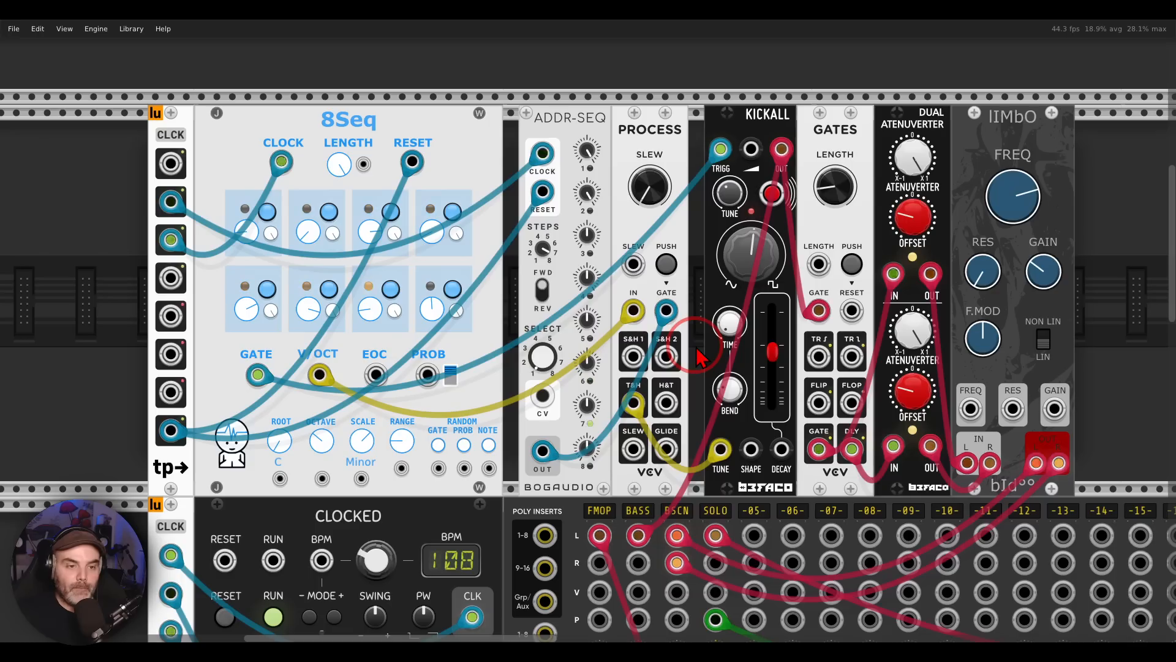
pyautogui.scroll(-5, 699, 358)
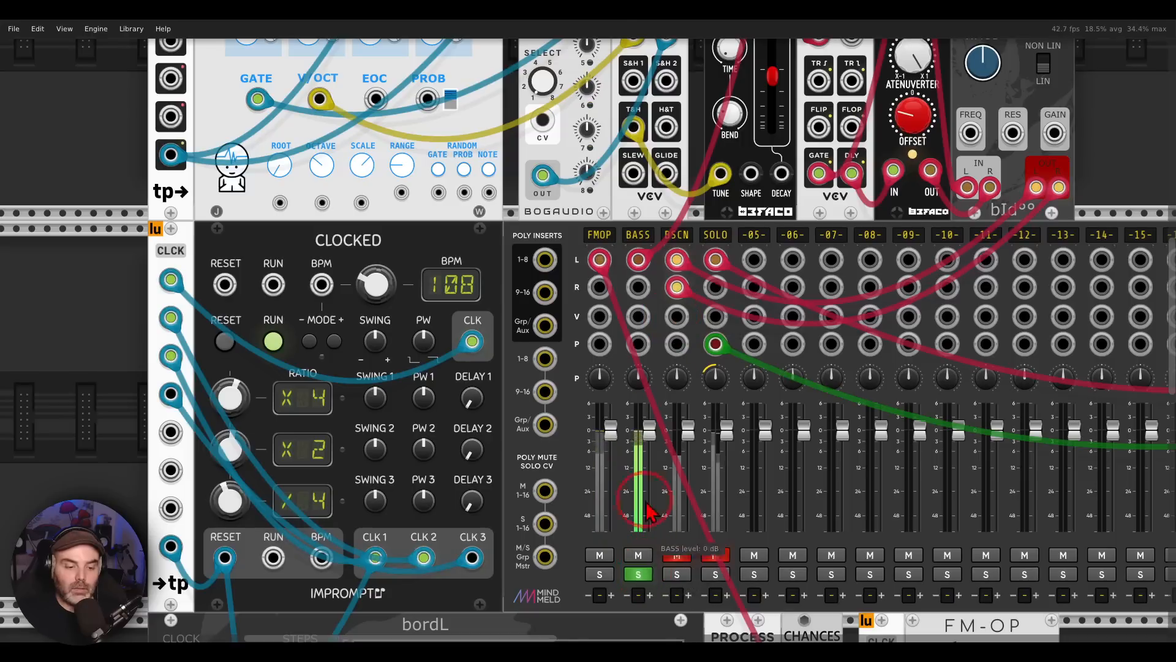
pyautogui.scroll(5, 640, 343)
# Temporarily unplug the ADDR-SEQ output cable from the Process module's GATE input, and reconnect it.
pyautogui.click(634, 117)
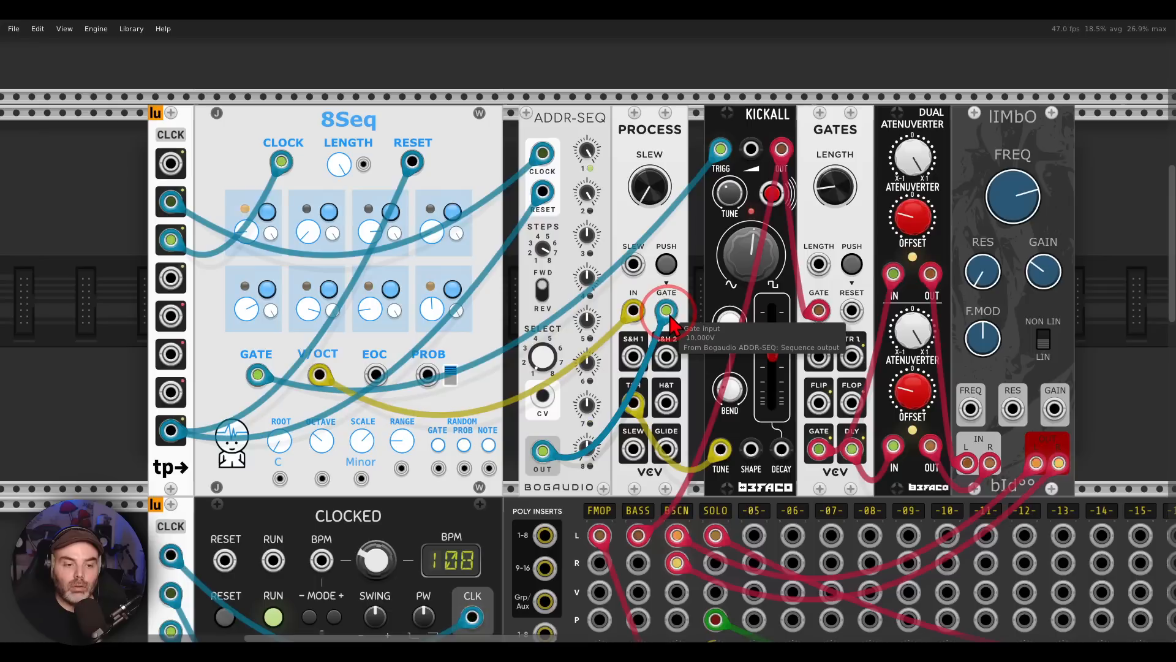
pyautogui.moveTo(666, 311); pyautogui.dragTo(688, 322)
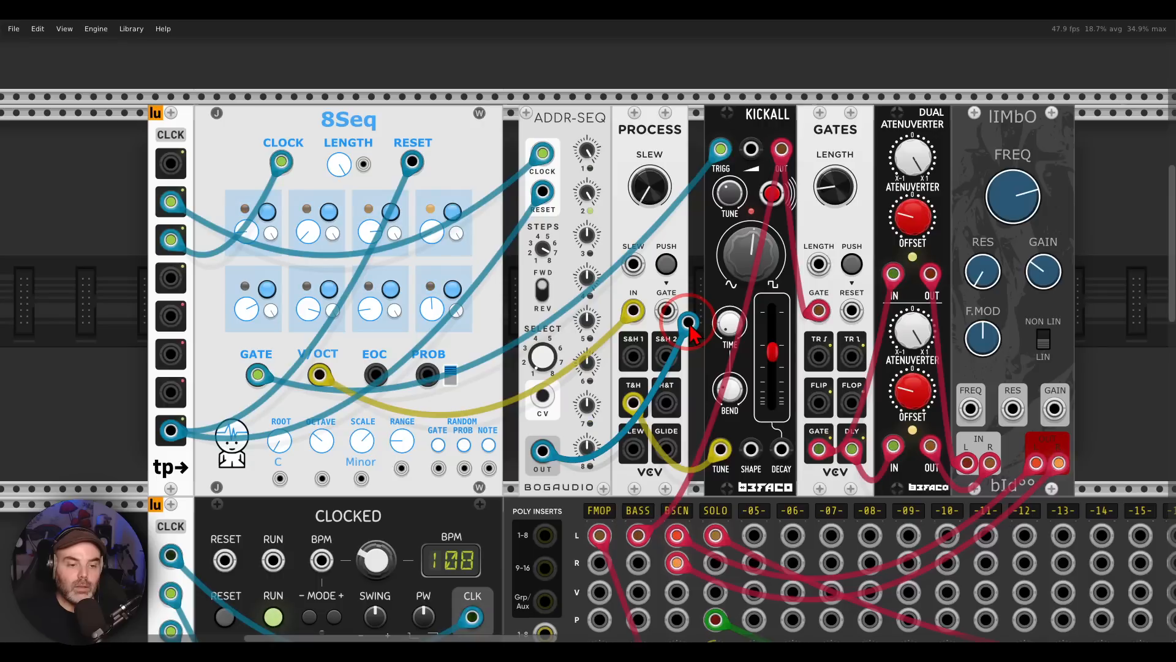
pyautogui.moveTo(688, 322); pyautogui.dragTo(666, 310)
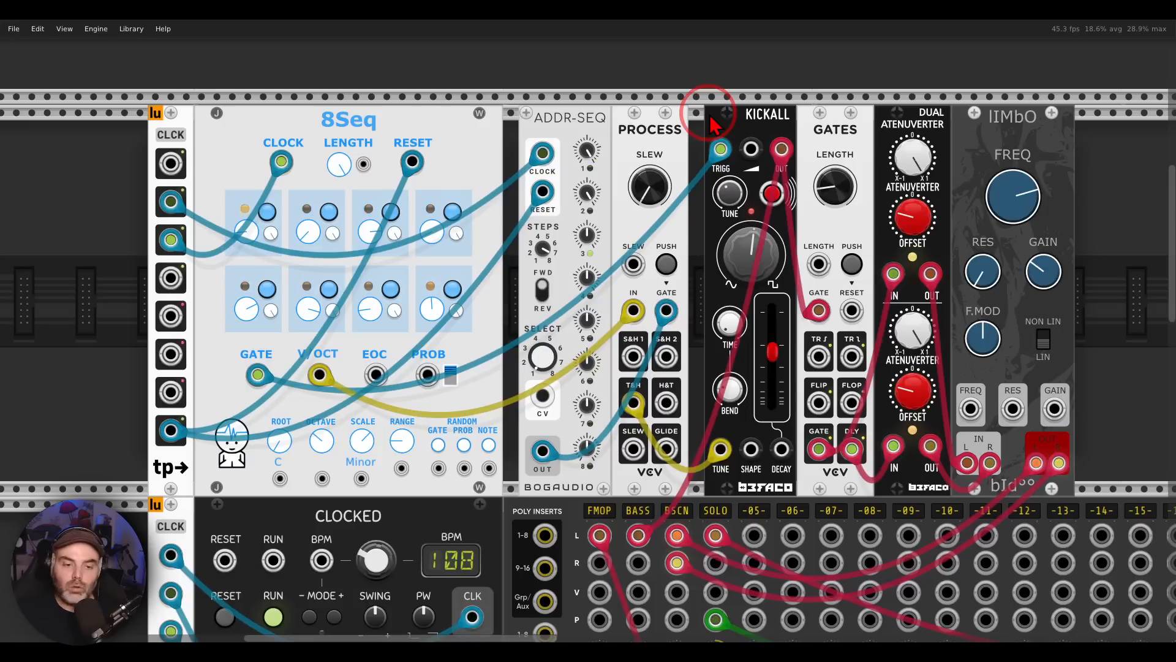
# Unmute the BSCN channel and turn off the solo on the BASS channel of the MixMaster.
pyautogui.moveTo(867, 108)
pyautogui.mouseDown()
pyautogui.moveTo(820, 103)
pyautogui.moveTo(831, 158)
pyautogui.moveTo(871, 125)
pyautogui.mouseUp()
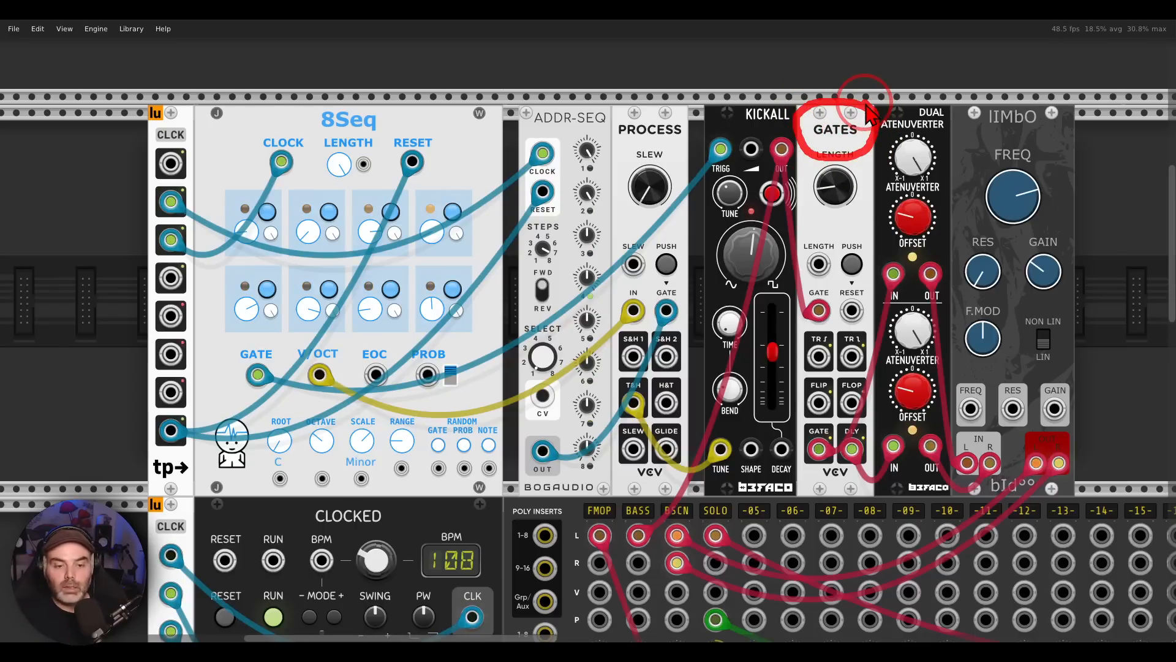
pyautogui.scroll(-5, 689, 490)
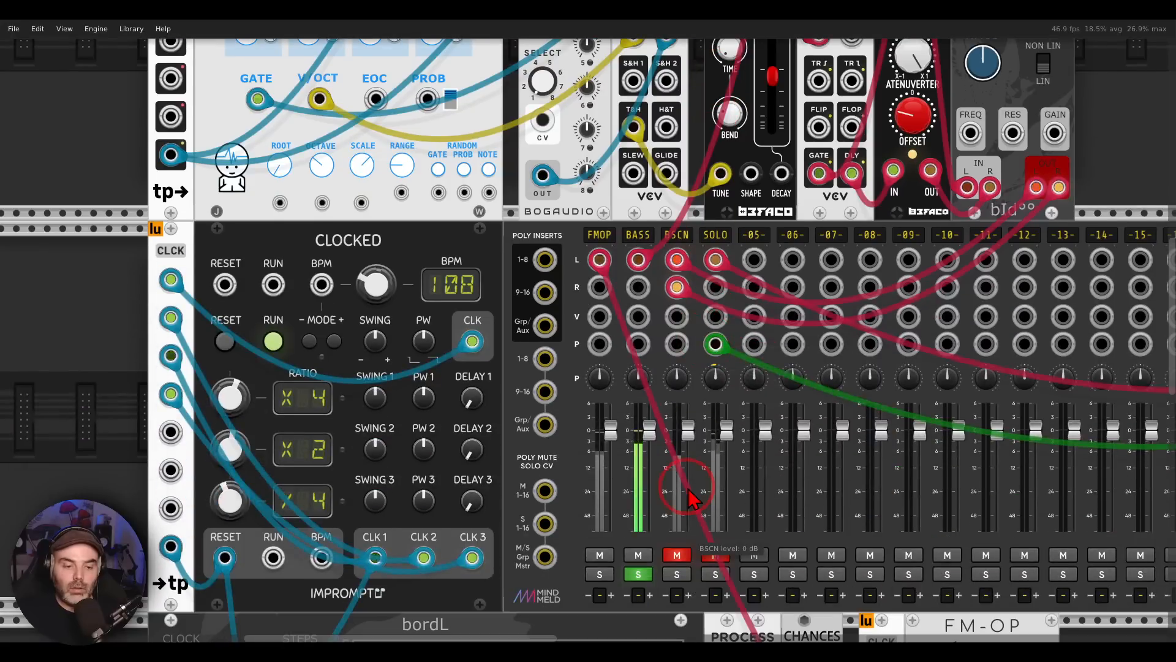
pyautogui.click(677, 554)
pyautogui.click(640, 575)
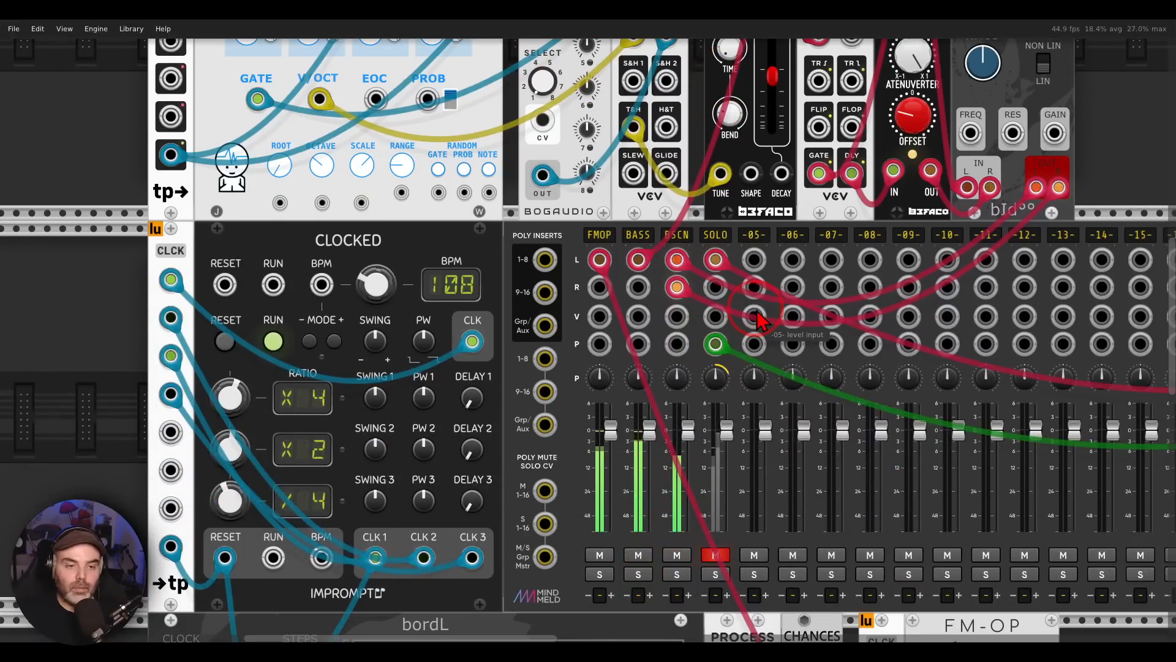
# Solo the BASS channel again, briefly solo BSCN alongside it, and clear both solos.
pyautogui.scroll(2, 649, 551)
pyautogui.scroll(-3, 653, 508)
pyautogui.click(638, 543)
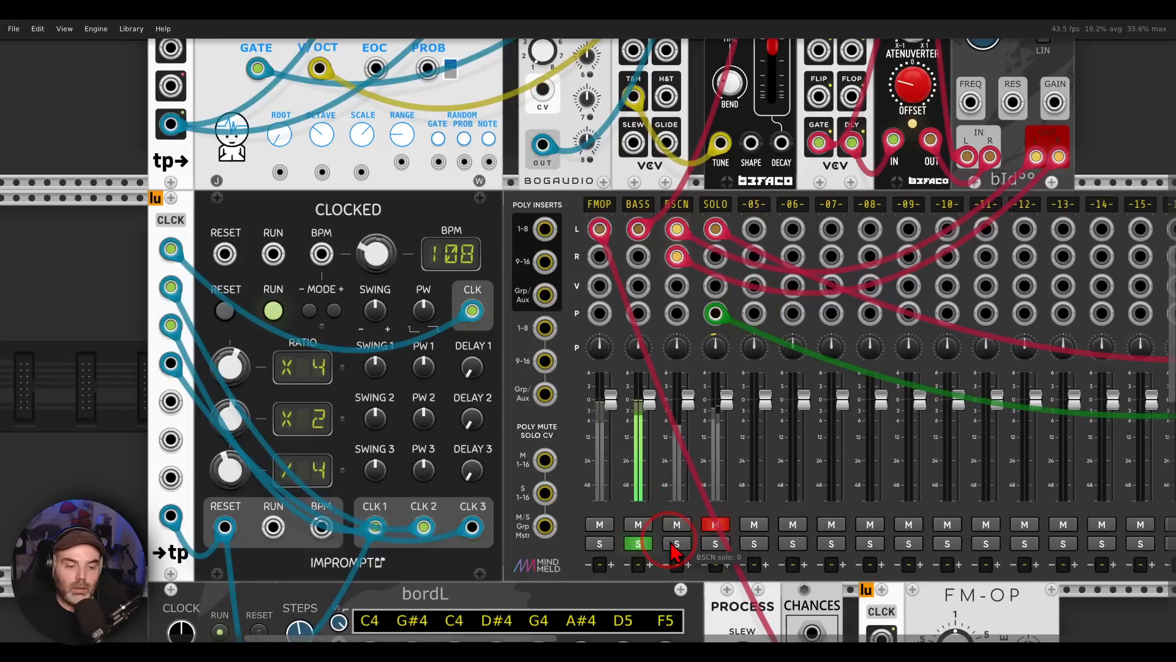
pyautogui.click(676, 544)
pyautogui.click(677, 544)
pyautogui.click(638, 543)
pyautogui.scroll(10, 692, 456)
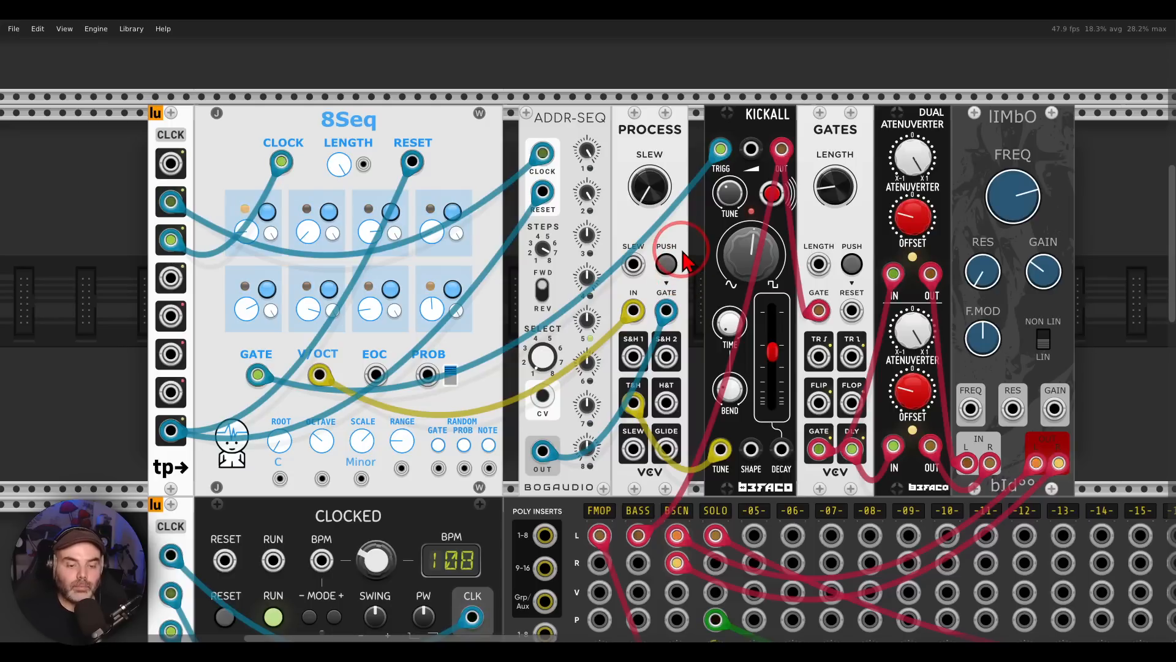
# Examine the random-pitch voice running from RANDOM through VCA, QNT and PROCESS into the VCO and WOLV waveshaper.
pyautogui.hscroll(5, 601, 256)
pyautogui.hscroll(8, 600, 257)
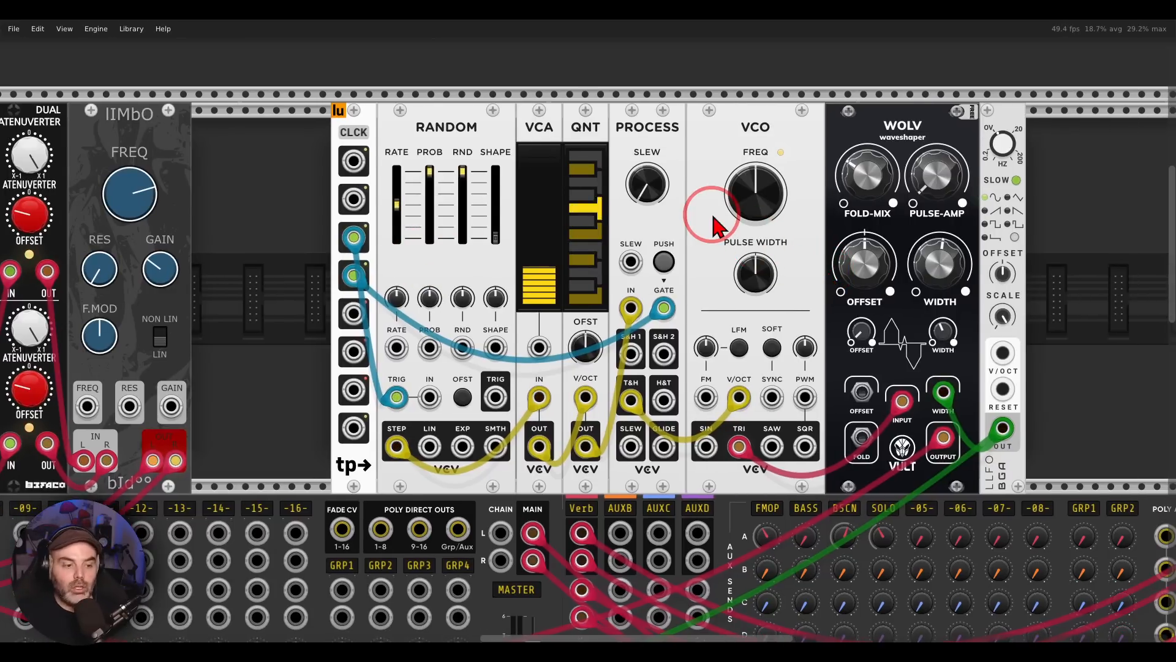
pyautogui.moveTo(542, 248)
pyautogui.moveTo(451, 111)
pyautogui.mouseDown()
pyautogui.moveTo(392, 141)
pyautogui.moveTo(505, 147)
pyautogui.moveTo(472, 115)
pyautogui.mouseUp()
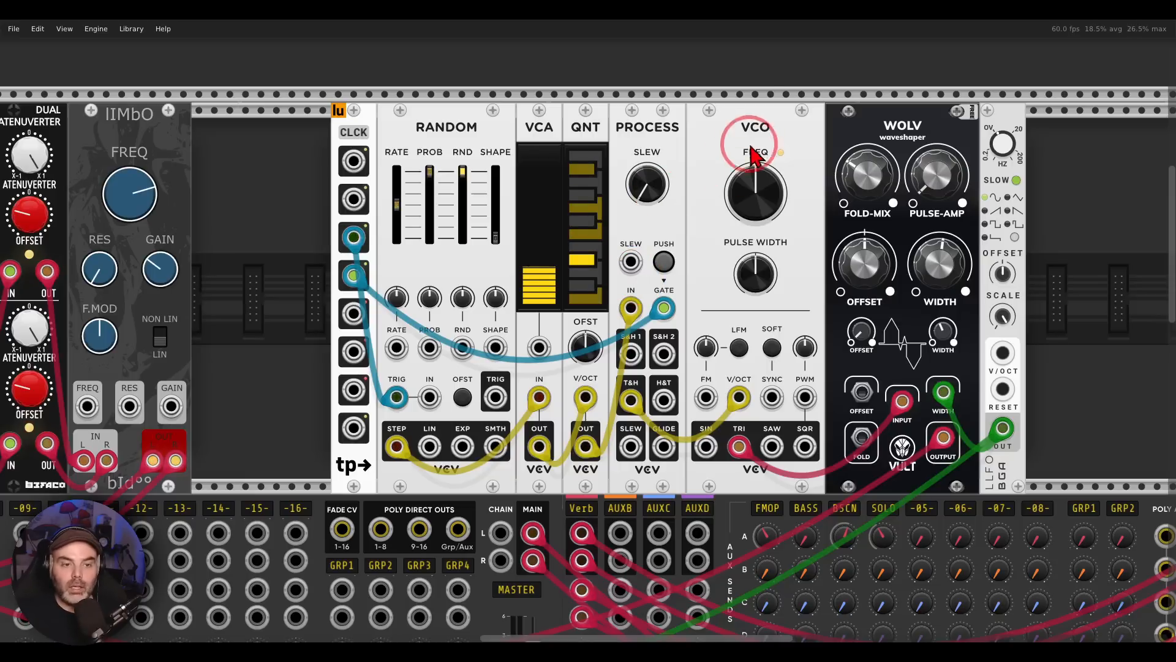
pyautogui.moveTo(774, 111)
pyautogui.mouseDown()
pyautogui.moveTo(787, 156)
pyautogui.moveTo(779, 112)
pyautogui.moveTo(845, 105)
pyautogui.moveTo(850, 134)
pyautogui.mouseUp()
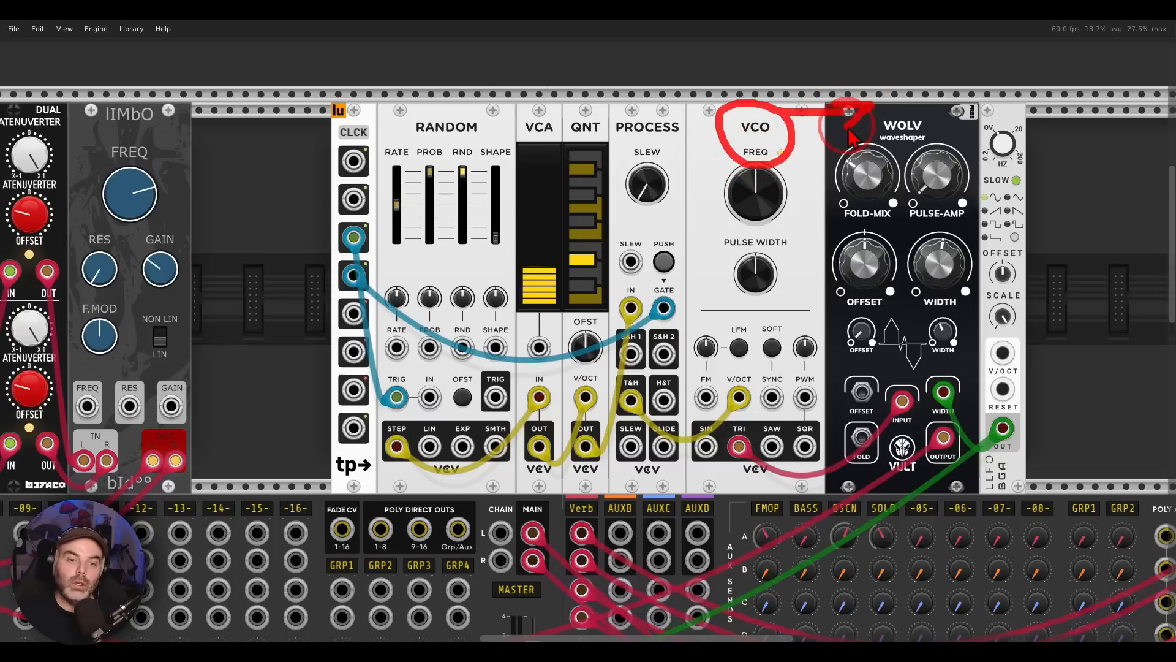
pyautogui.press('Escape')
# Unmute the SOLO channel on the MixMaster, audition it soloed, and turn its solo off.
pyautogui.moveTo(352, 552)
pyautogui.mouseDown()
pyautogui.moveTo(448, 379)
pyautogui.moveTo(949, 274)
pyautogui.moveTo(1097, 227)
pyautogui.mouseUp()
pyautogui.click(579, 516)
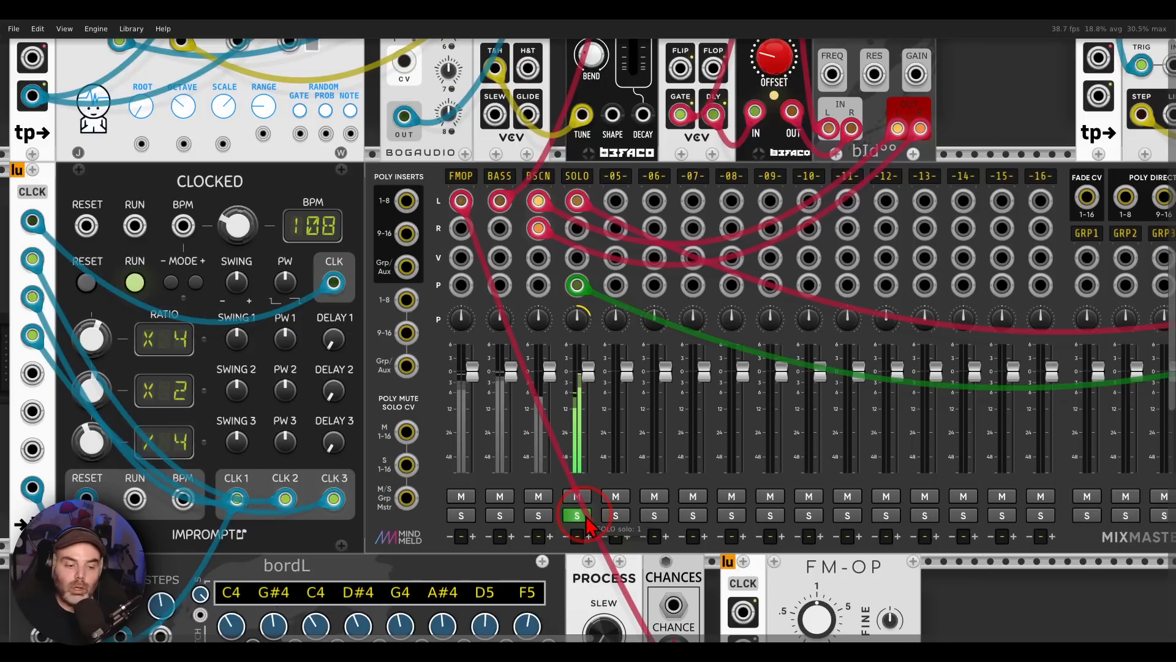
pyautogui.click(577, 516)
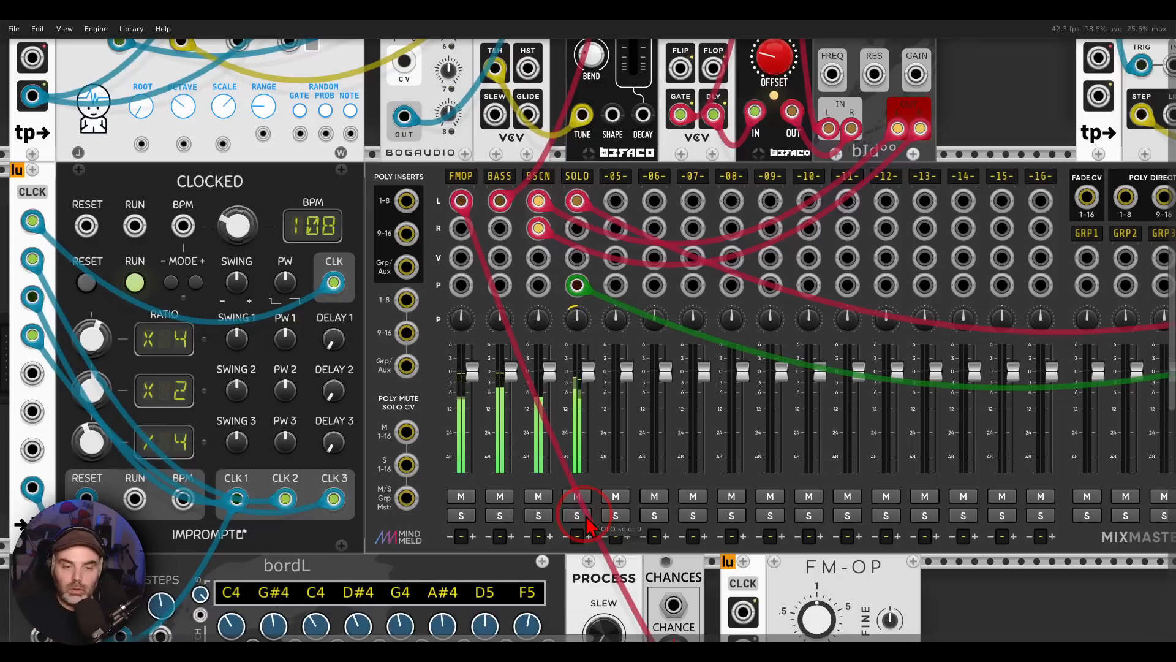
# Examine up close how the Process module's T&H output feeds the VCO's V/OCT input.
pyautogui.keyDown('ctrl'); pyautogui.scroll(-2, 587, 526); pyautogui.keyUp('ctrl')
pyautogui.scroll(5, 587, 526)
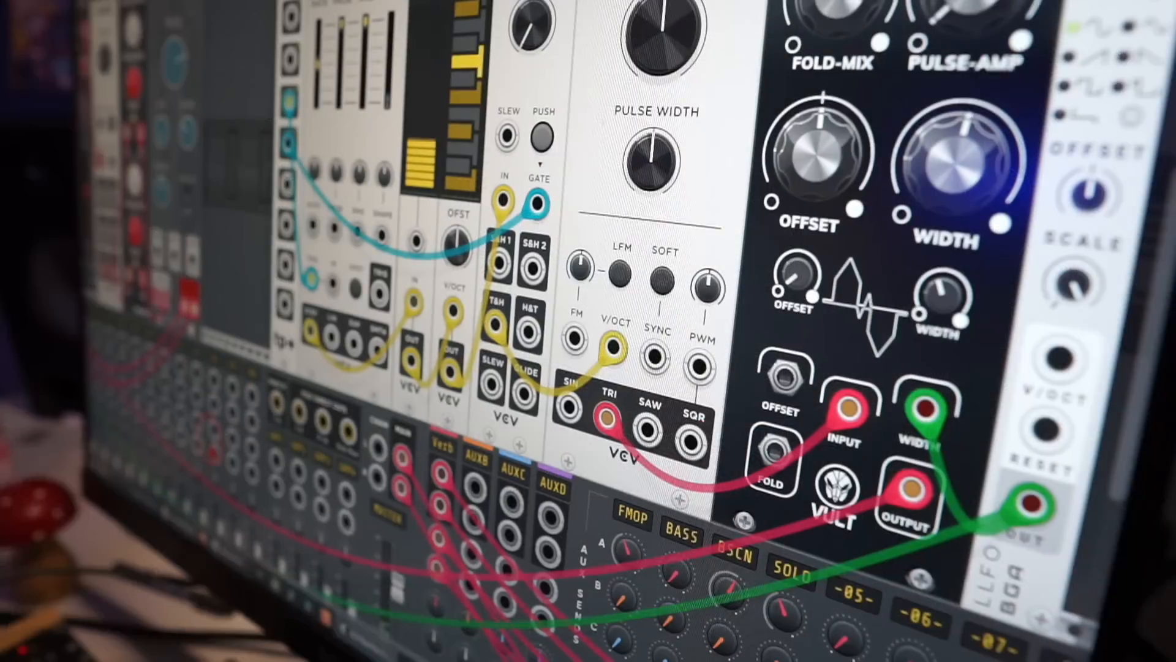
pyautogui.scroll(4, 612, 330)
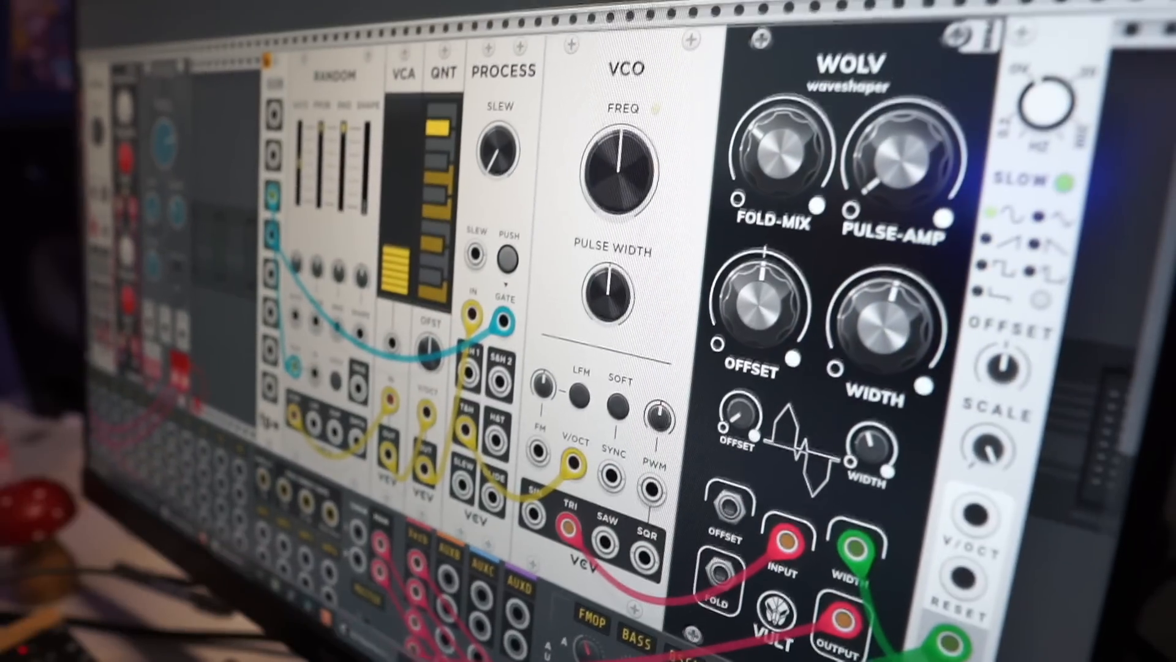
pyautogui.hscroll(-4, 612, 330)
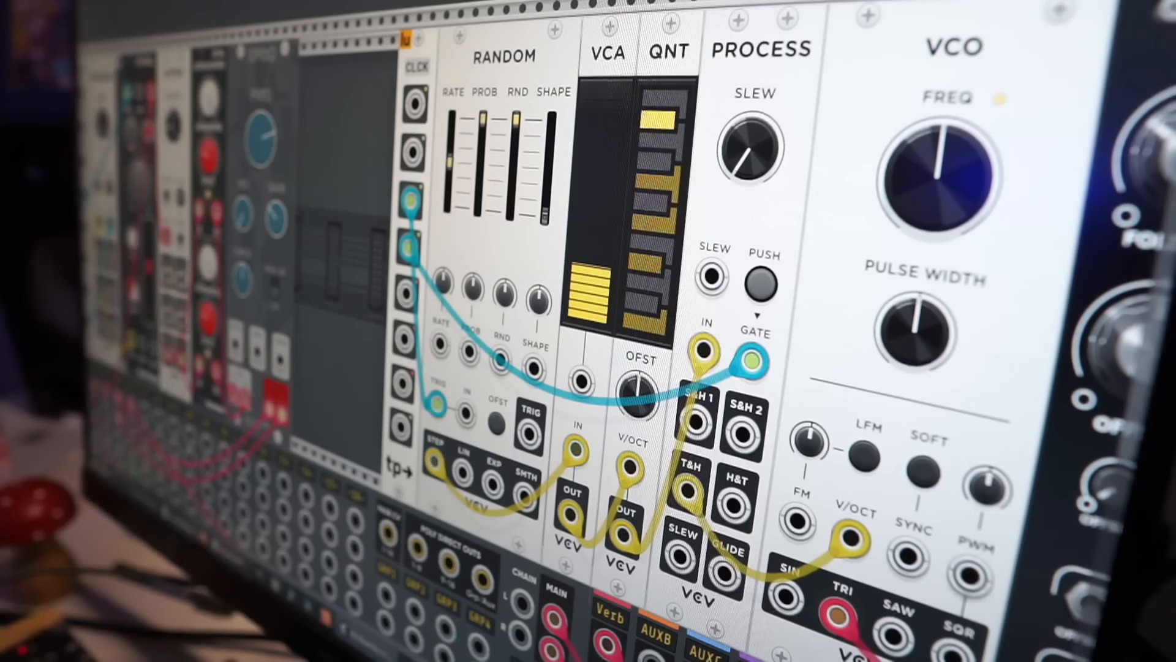
pyautogui.hscroll(-10, 613, 307)
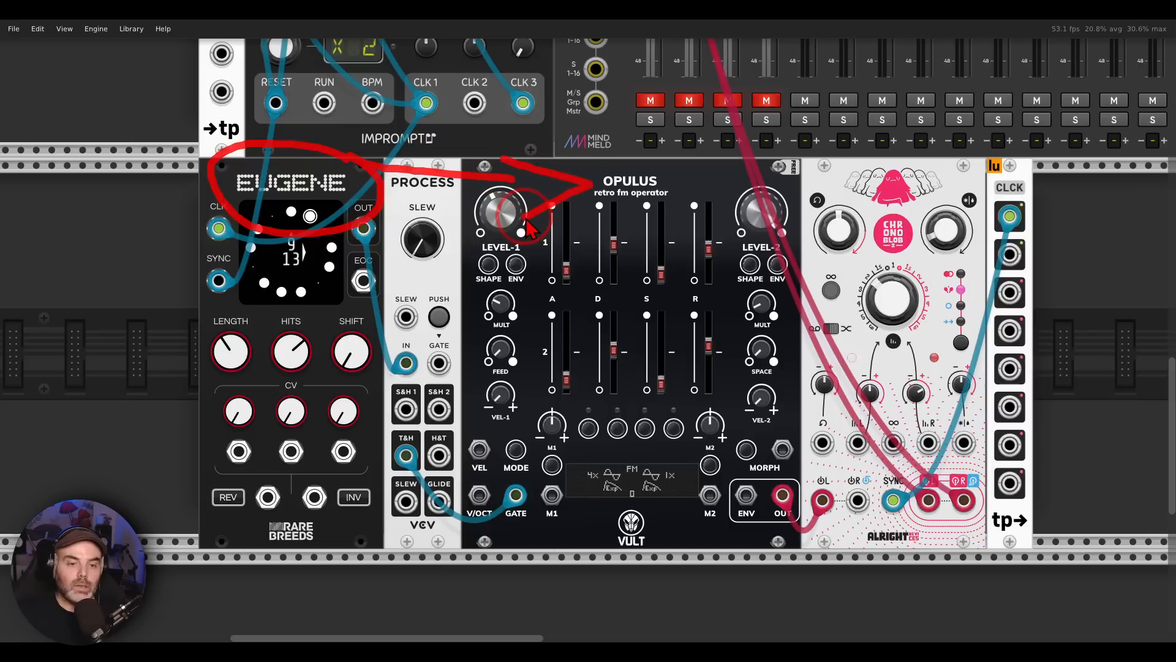
# Unmute the OPUL channel and trigger the gate manually on the Process module between EUGENE and OPULUS.
pyautogui.click(651, 103)
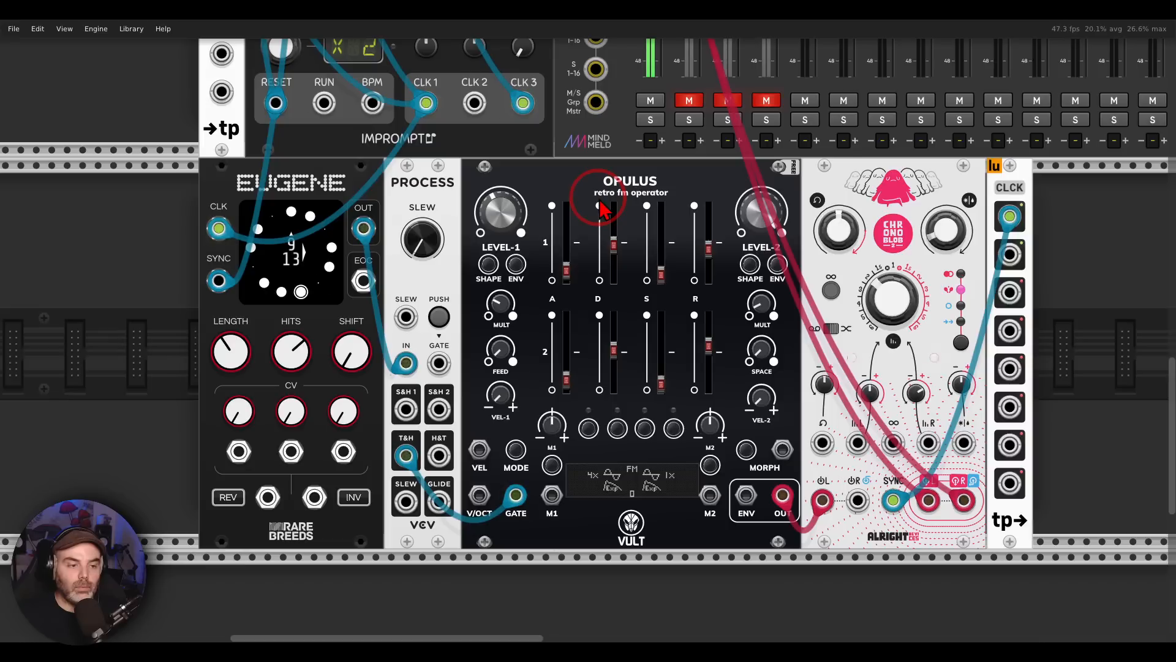
pyautogui.click(439, 317)
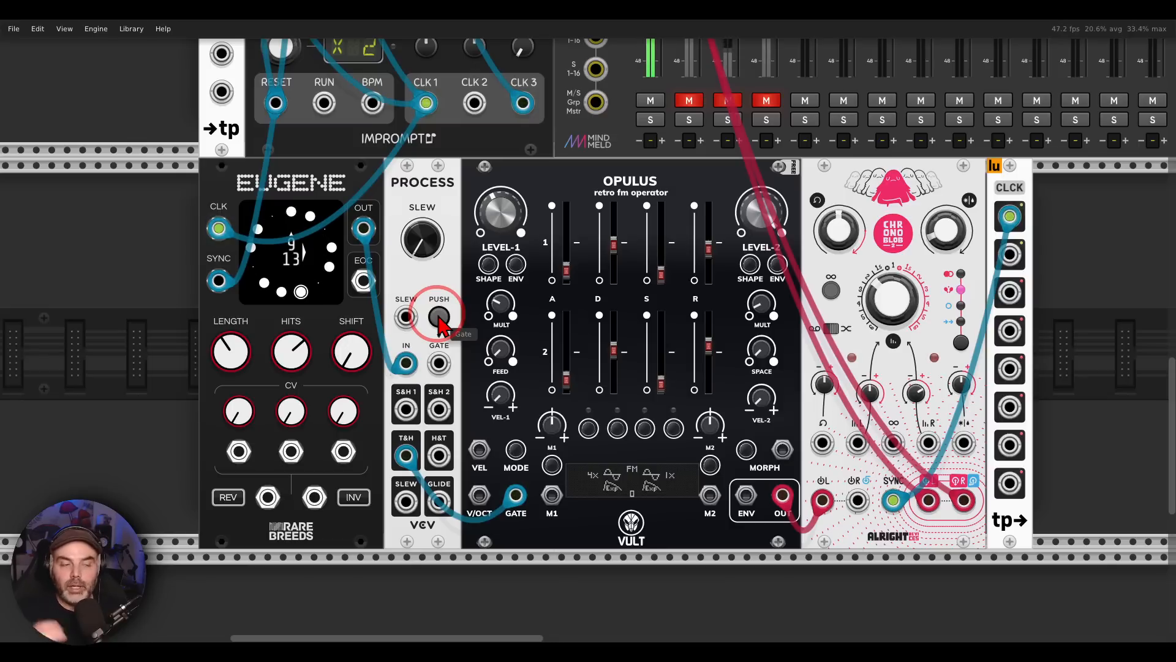
# Patch the CLK 2 output of CLOCKED into the GATE input of the Process module beside EUGENE.
pyautogui.scroll(4, 438, 321)
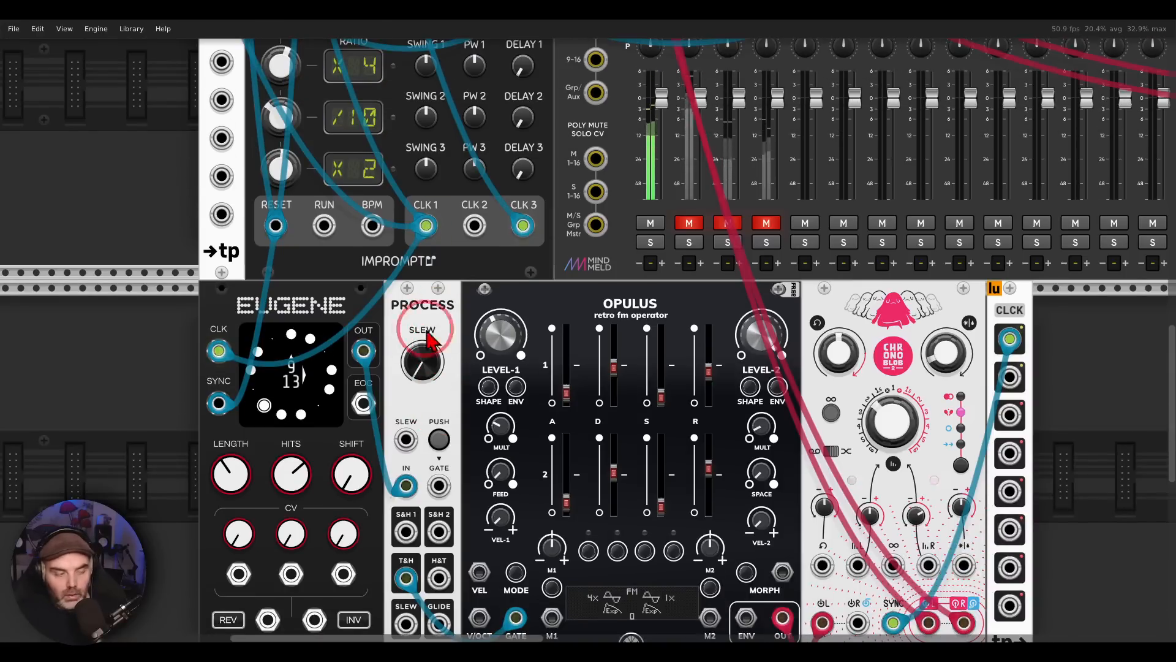
pyautogui.moveTo(404, 111)
pyautogui.mouseDown()
pyautogui.moveTo(318, 98)
pyautogui.moveTo(407, 113)
pyautogui.moveTo(413, 104)
pyautogui.mouseUp()
pyautogui.moveTo(474, 226); pyautogui.dragTo(439, 486)
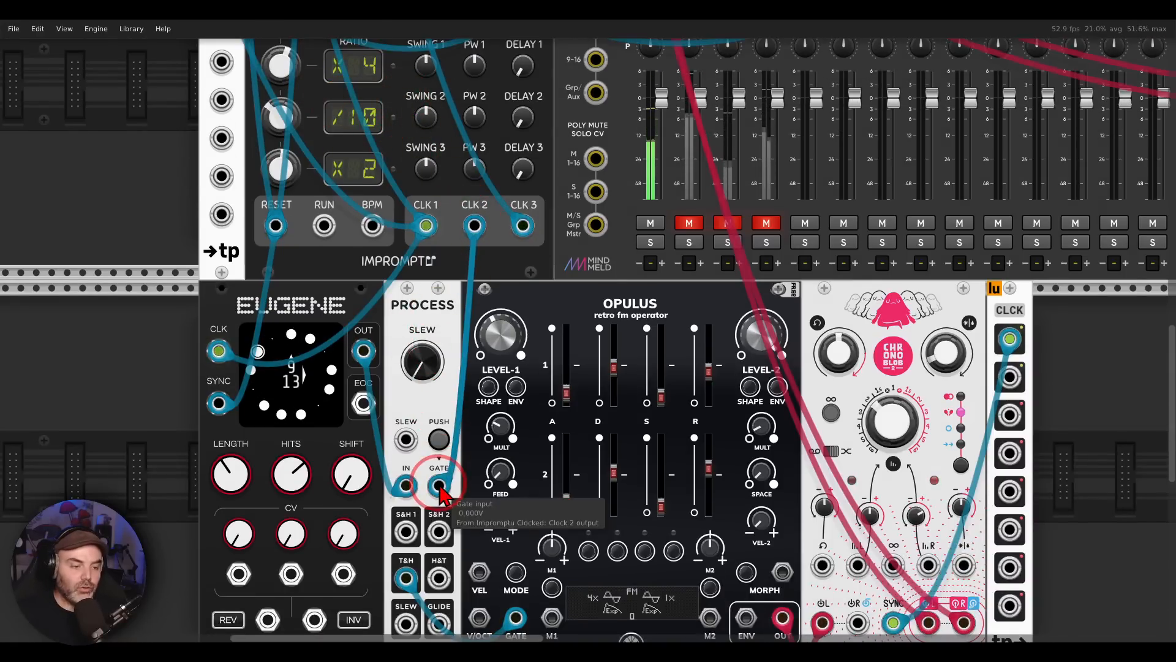
pyautogui.scroll(-5, 439, 472)
pyautogui.scroll(1, 439, 327)
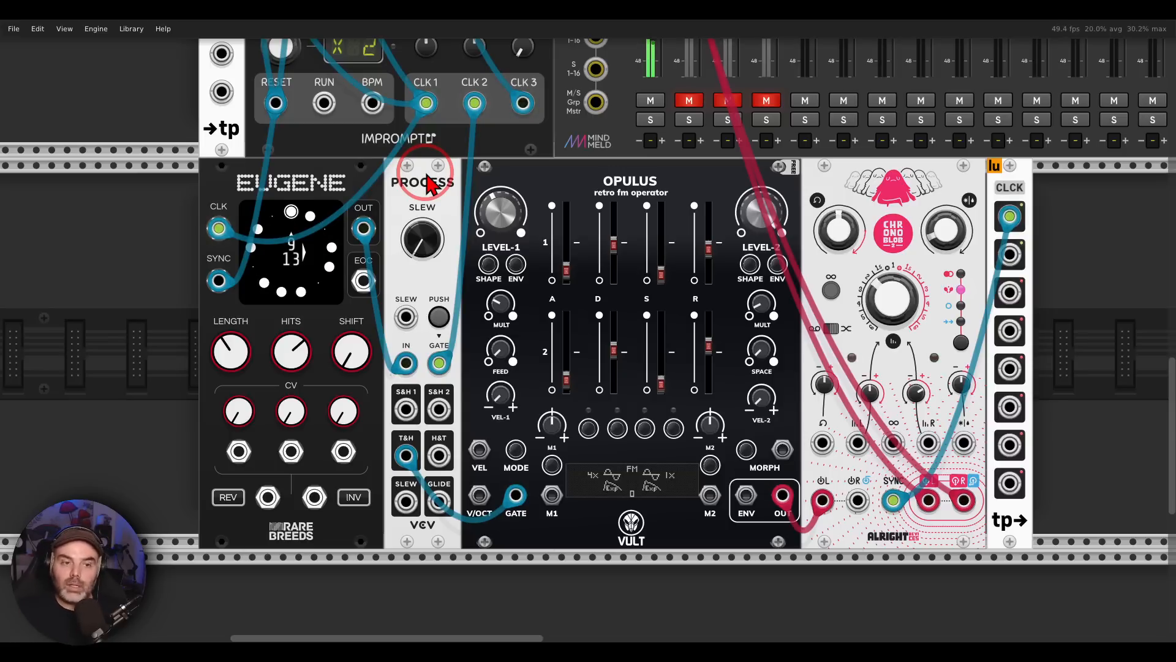
# Examine the TRUMMOR² voice: the two ADDR-SEQ sequencers, the Process module and the Quantum quantizer.
pyautogui.scroll(15, 620, 217)
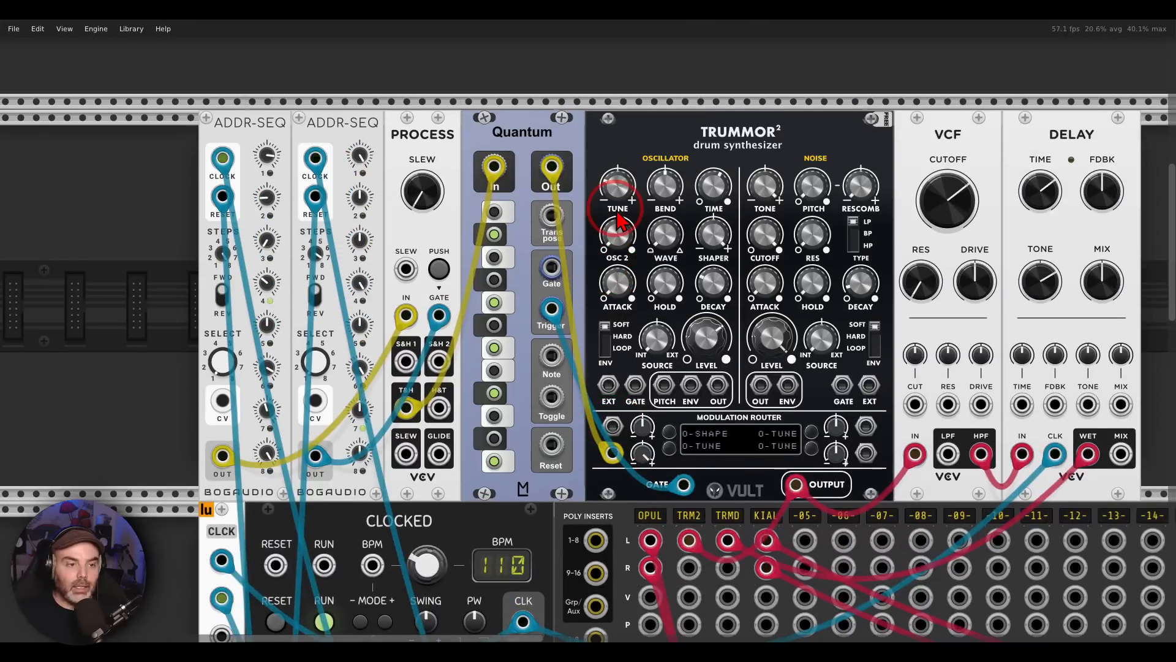
pyautogui.moveTo(800, 107)
pyautogui.mouseDown()
pyautogui.moveTo(762, 207)
pyautogui.moveTo(802, 119)
pyautogui.mouseUp()
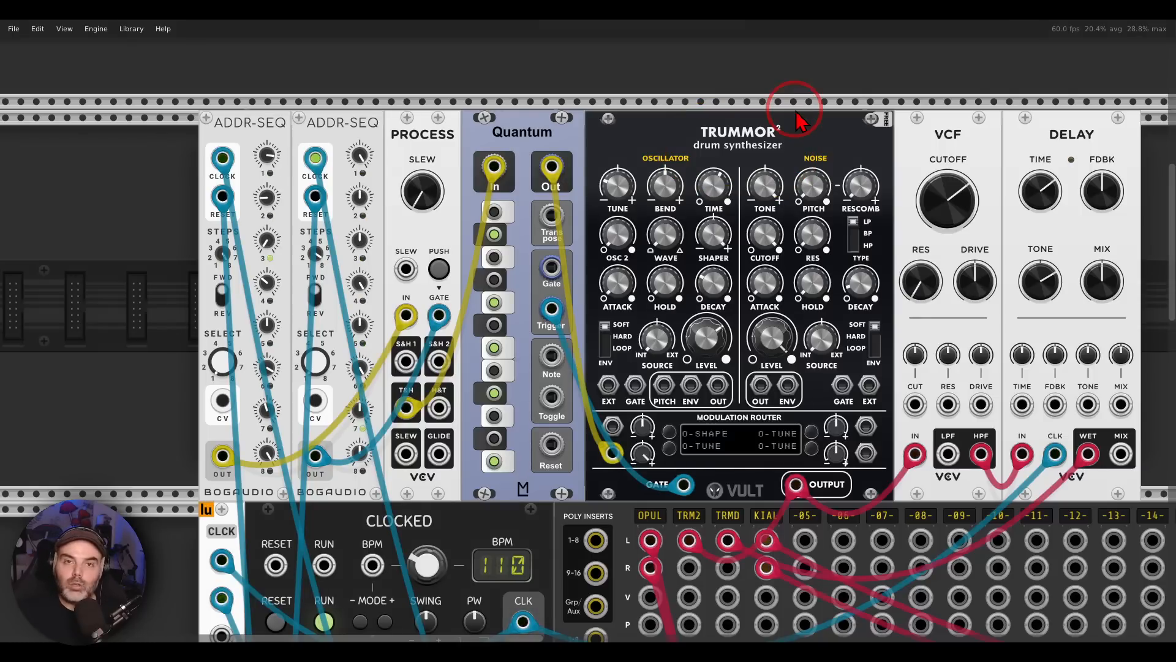
pyautogui.moveTo(272, 98)
pyautogui.mouseDown()
pyautogui.moveTo(210, 113)
pyautogui.moveTo(271, 173)
pyautogui.moveTo(298, 125)
pyautogui.moveTo(262, 101)
pyautogui.moveTo(309, 82)
pyautogui.moveTo(472, 101)
pyautogui.moveTo(490, 81)
pyautogui.moveTo(500, 104)
pyautogui.moveTo(487, 123)
pyautogui.mouseUp()
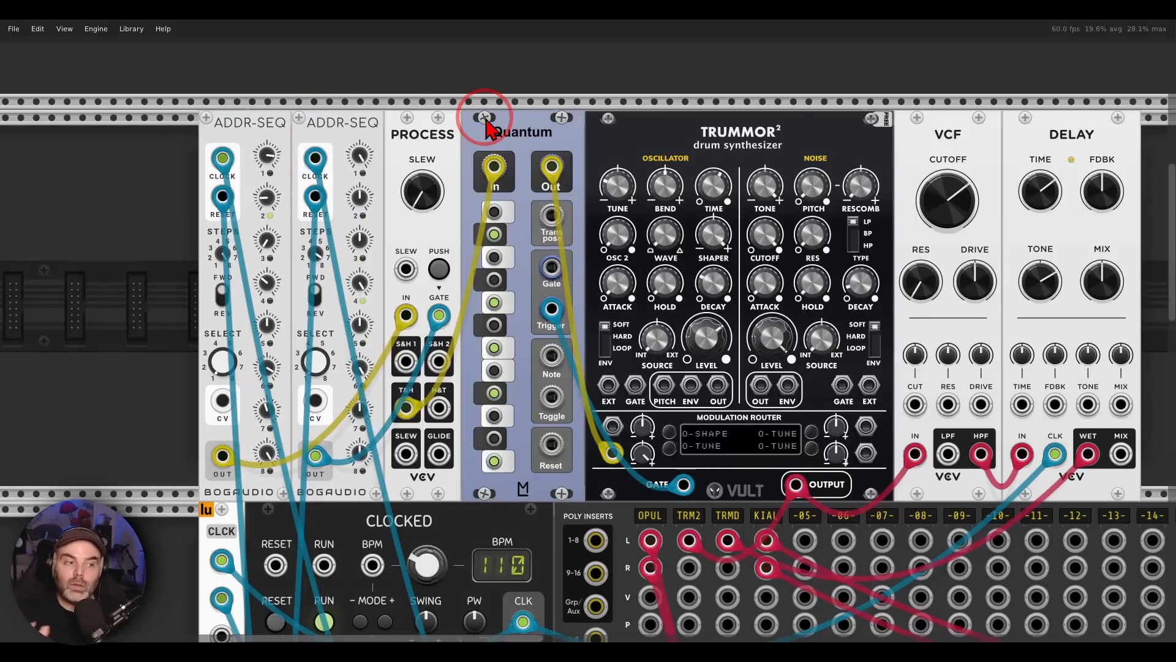
pyautogui.moveTo(365, 107)
pyautogui.mouseDown()
pyautogui.moveTo(328, 98)
pyautogui.moveTo(300, 126)
pyautogui.moveTo(387, 132)
pyautogui.moveTo(423, 214)
pyautogui.moveTo(405, 241)
pyautogui.mouseUp()
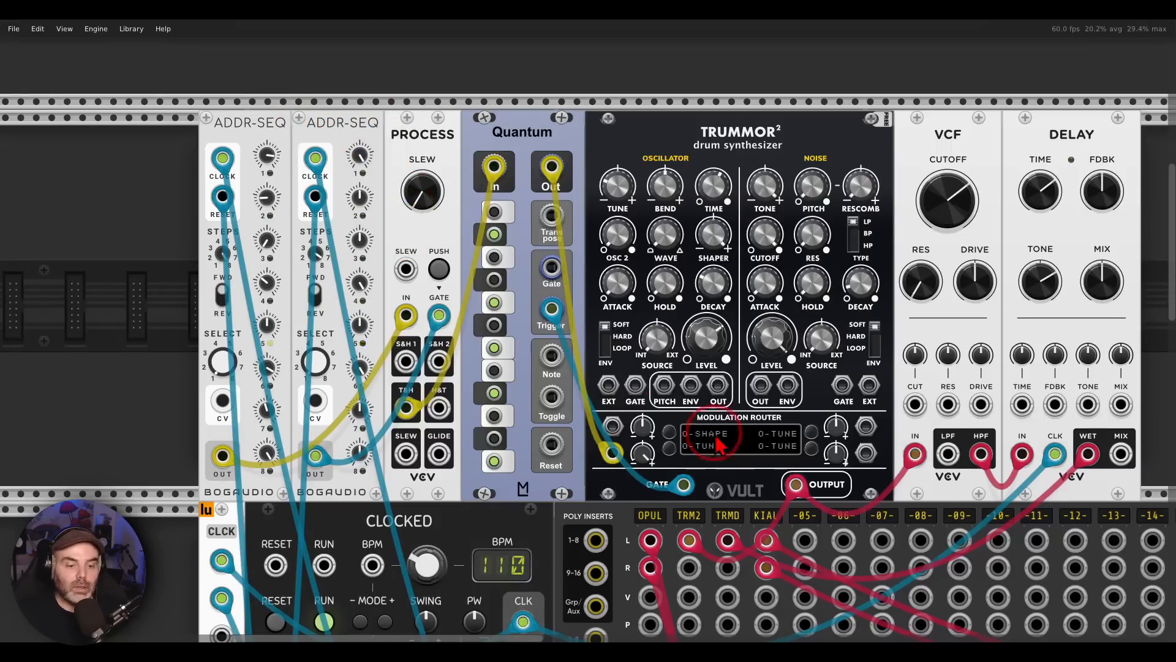
# Unmute and solo the TRM2 channel, and temporarily unplug the cable from the Process module's GATE input.
pyautogui.scroll(-5, 665, 401)
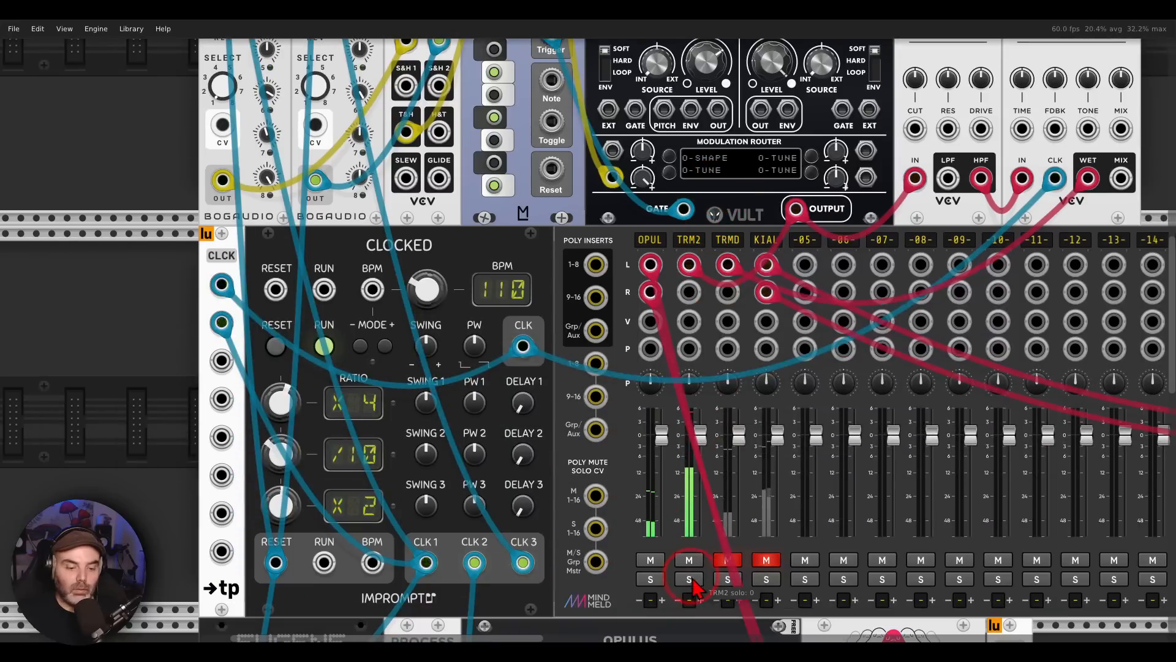
pyautogui.scroll(4, 665, 401)
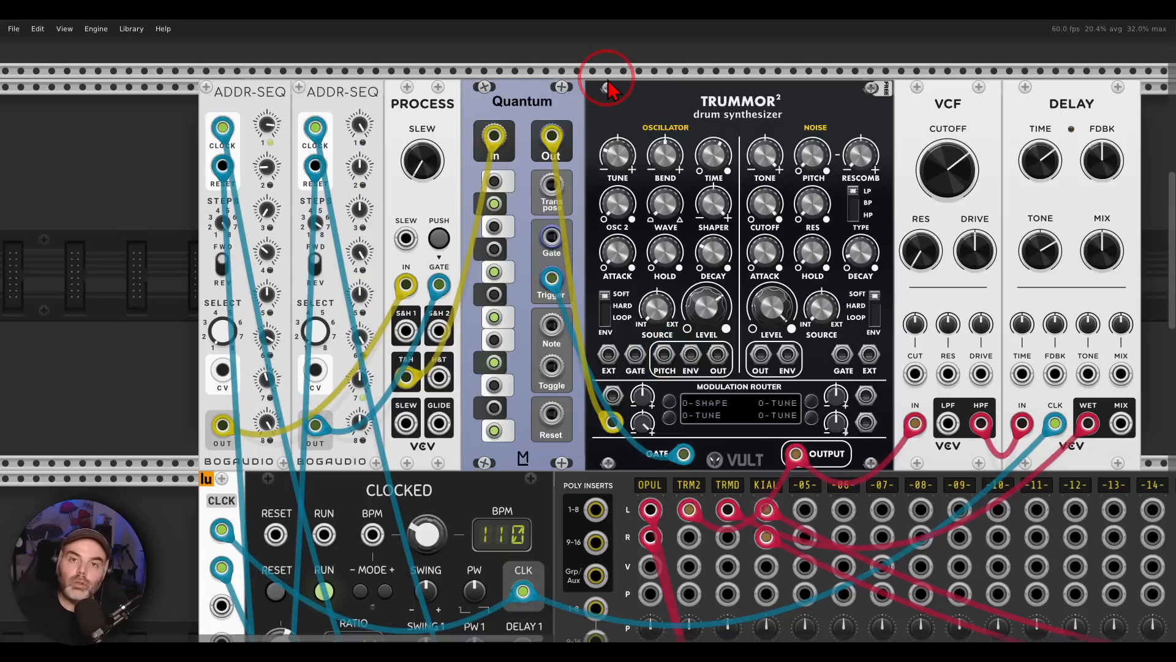
pyautogui.moveTo(439, 284)
pyautogui.mouseDown()
pyautogui.moveTo(463, 277)
pyautogui.moveTo(440, 282)
pyautogui.mouseUp()
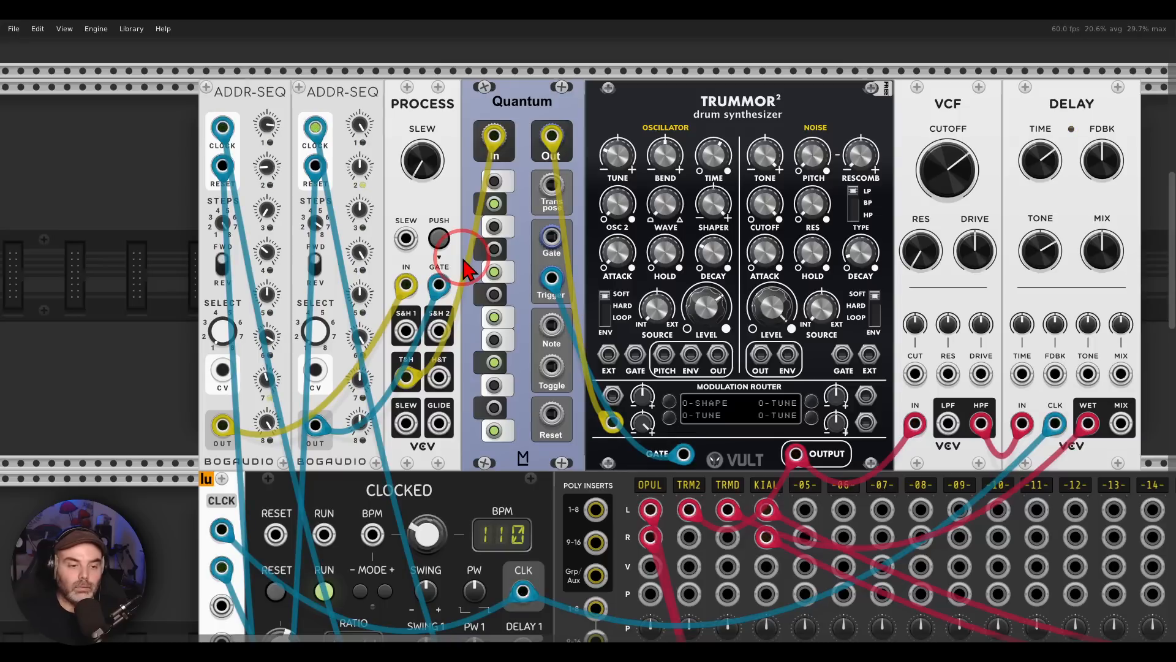
# Turn off the solo on the TRM2 channel.
pyautogui.scroll(-10, 818, 269)
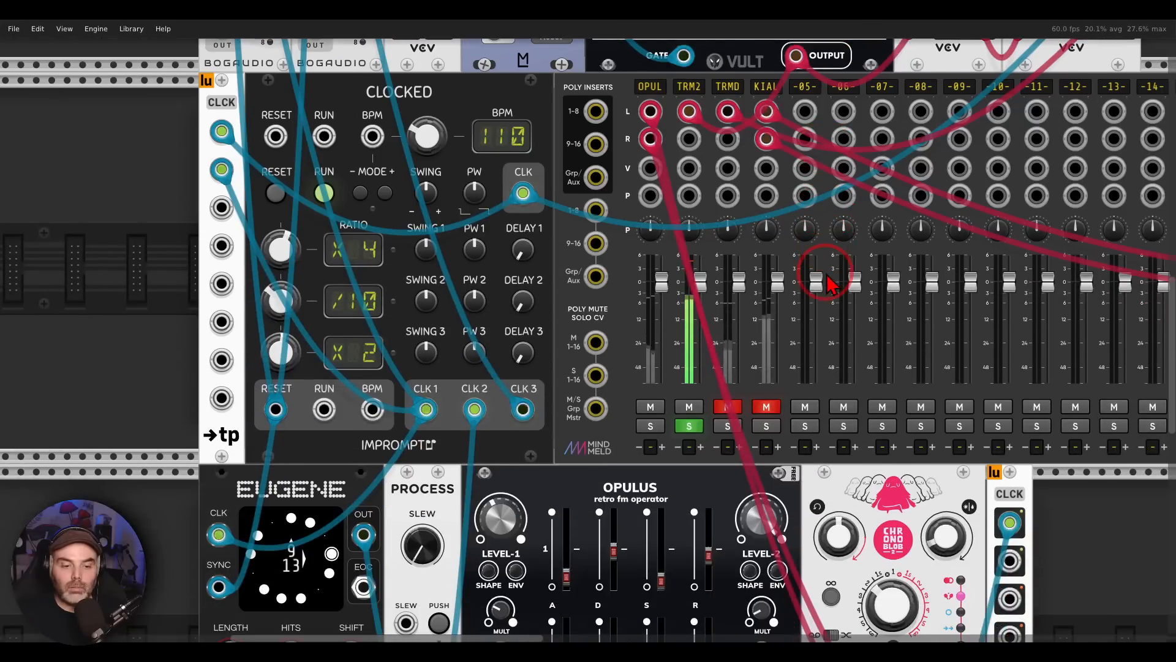
pyautogui.click(689, 425)
pyautogui.scroll(10, 797, 270)
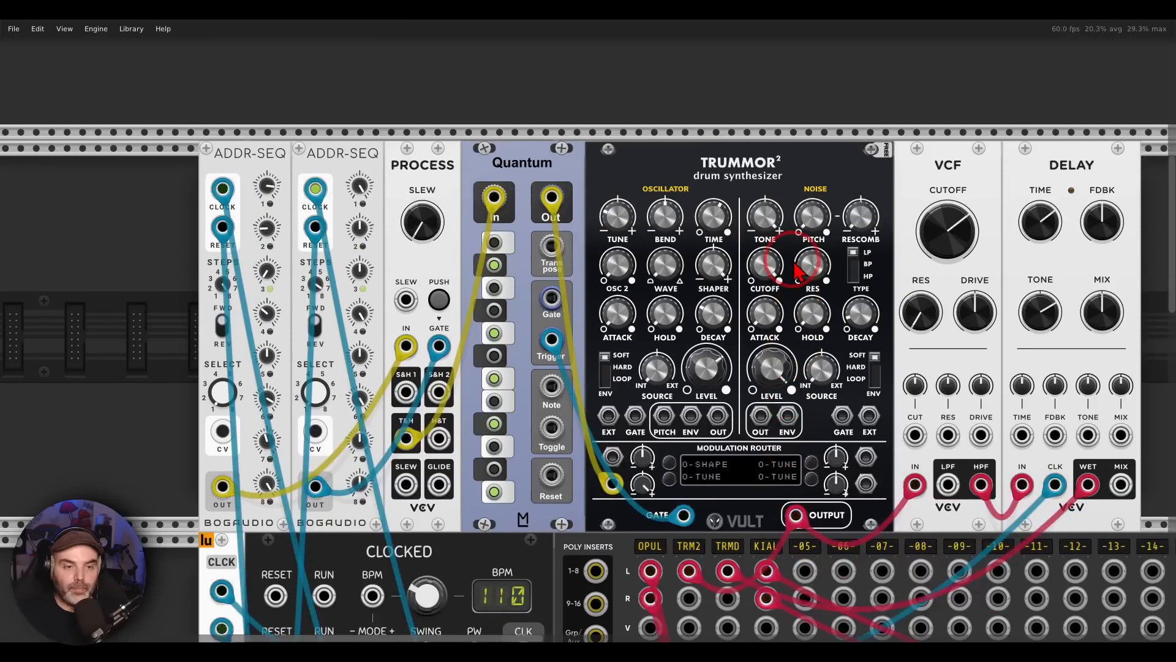
# Adjust the DECAY knob in the oscillator section of TRUMMOR².
pyautogui.scroll(-2, 796, 269)
pyautogui.hscroll(2, 797, 270)
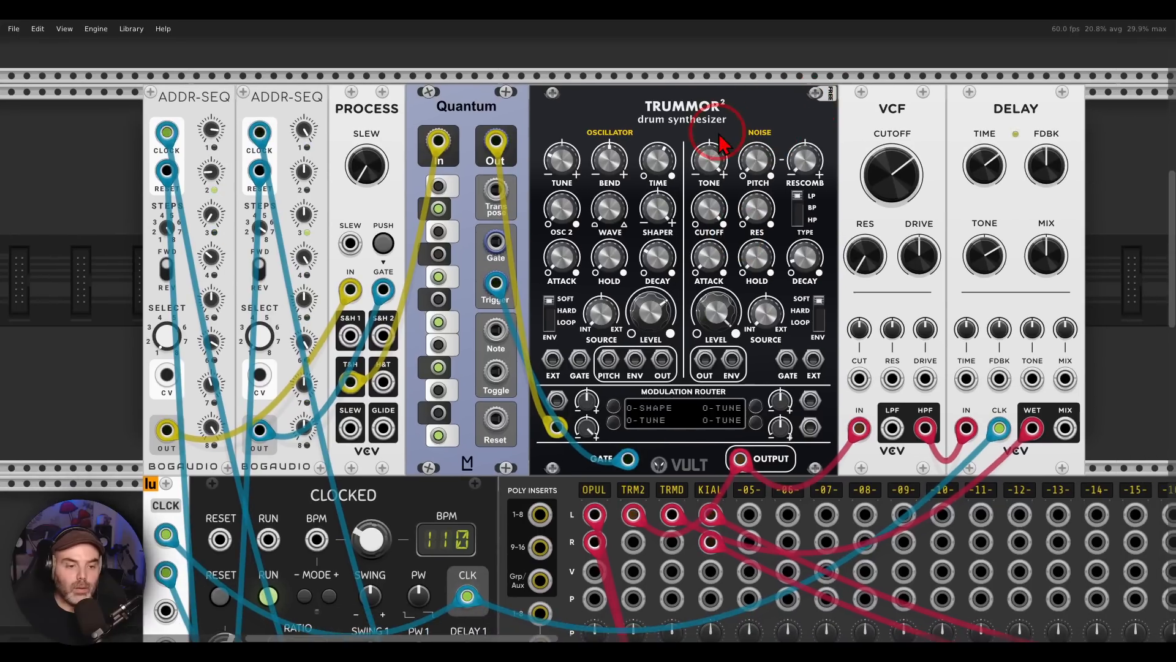
pyautogui.moveTo(664, 273)
pyautogui.mouseDown()
pyautogui.moveTo(650, 181)
pyautogui.moveTo(658, 161)
pyautogui.moveTo(674, 269)
pyautogui.mouseUp()
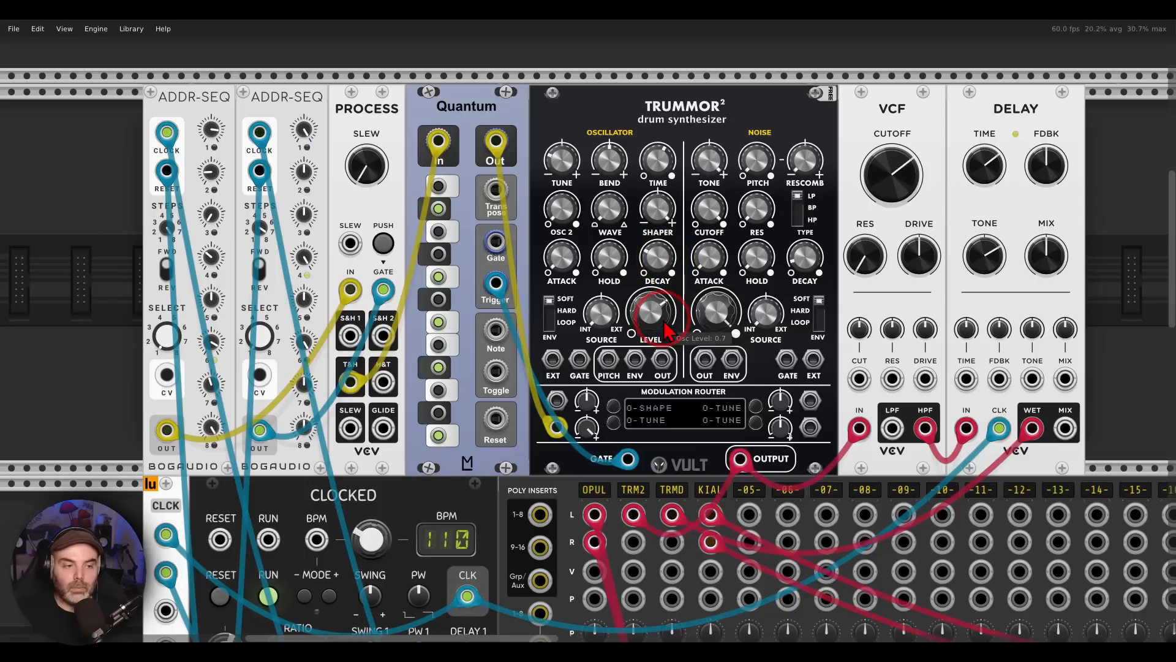
# Examine the Kickall voice: the CLOCK DIV. gate source, RANDOM's STEP and TRIG outputs, and the Process module's H&T output.
pyautogui.hscroll(15, 857, 263)
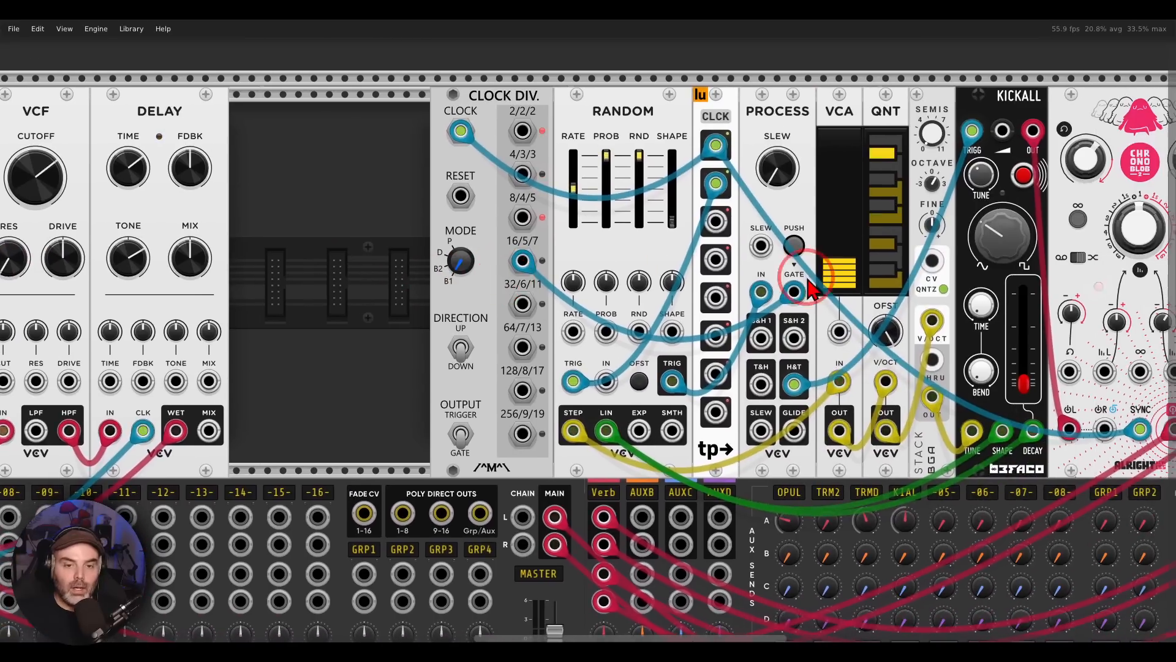
pyautogui.moveTo(796, 279); pyautogui.dragTo(619, 276)
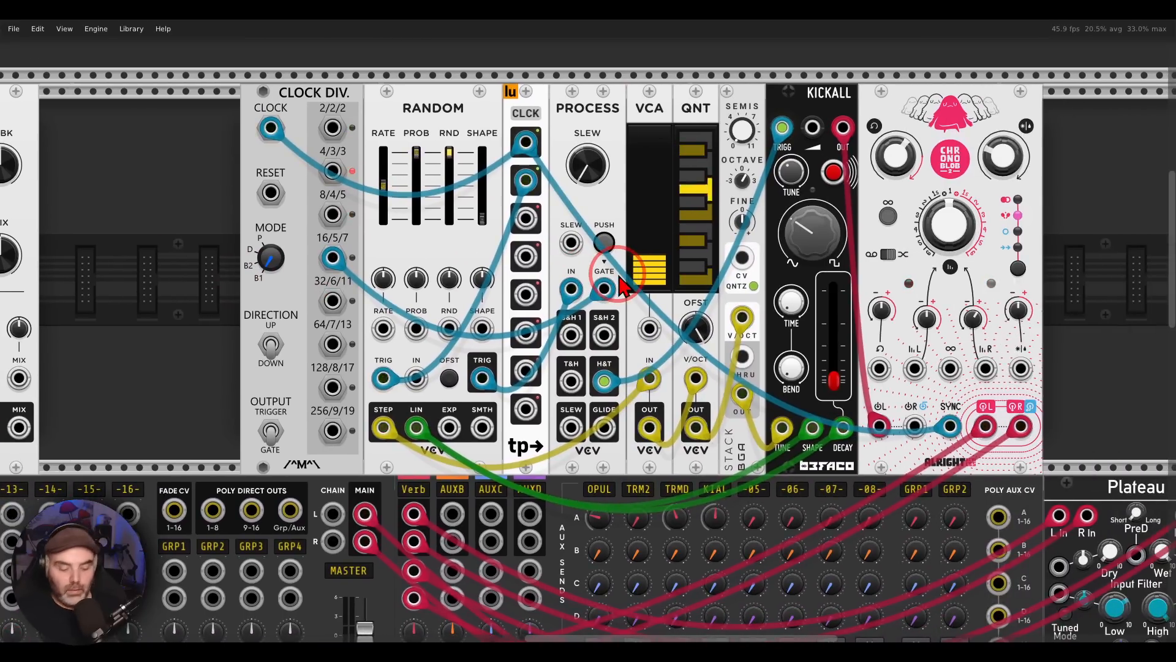
pyautogui.moveTo(370, 450)
pyautogui.mouseDown()
pyautogui.moveTo(422, 401)
pyautogui.moveTo(411, 394)
pyautogui.mouseUp()
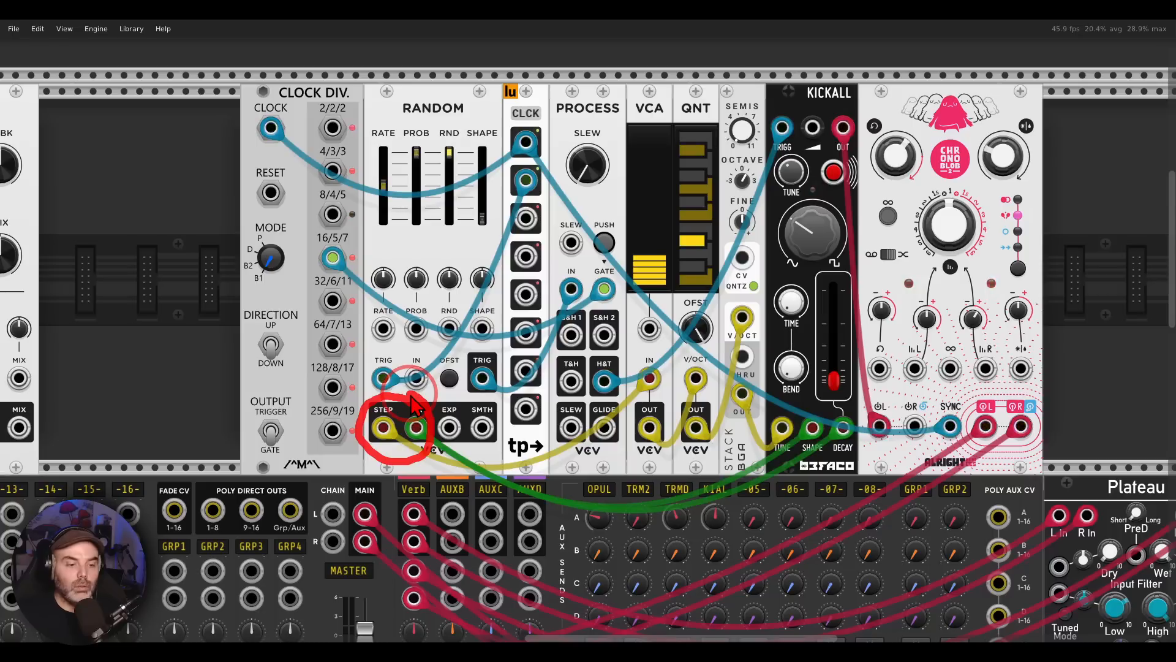
pyautogui.moveTo(500, 355)
pyautogui.mouseDown()
pyautogui.moveTo(467, 357)
pyautogui.moveTo(495, 396)
pyautogui.moveTo(504, 364)
pyautogui.mouseUp()
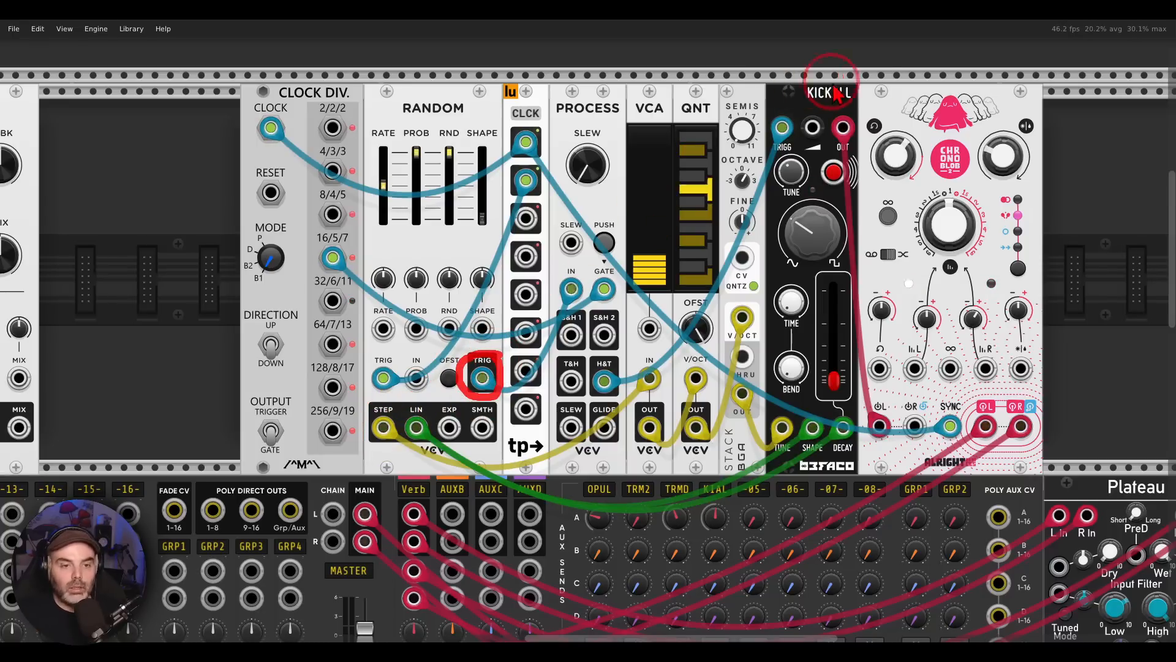
pyautogui.moveTo(867, 67)
pyautogui.mouseDown()
pyautogui.moveTo(839, 147)
pyautogui.moveTo(877, 96)
pyautogui.mouseUp()
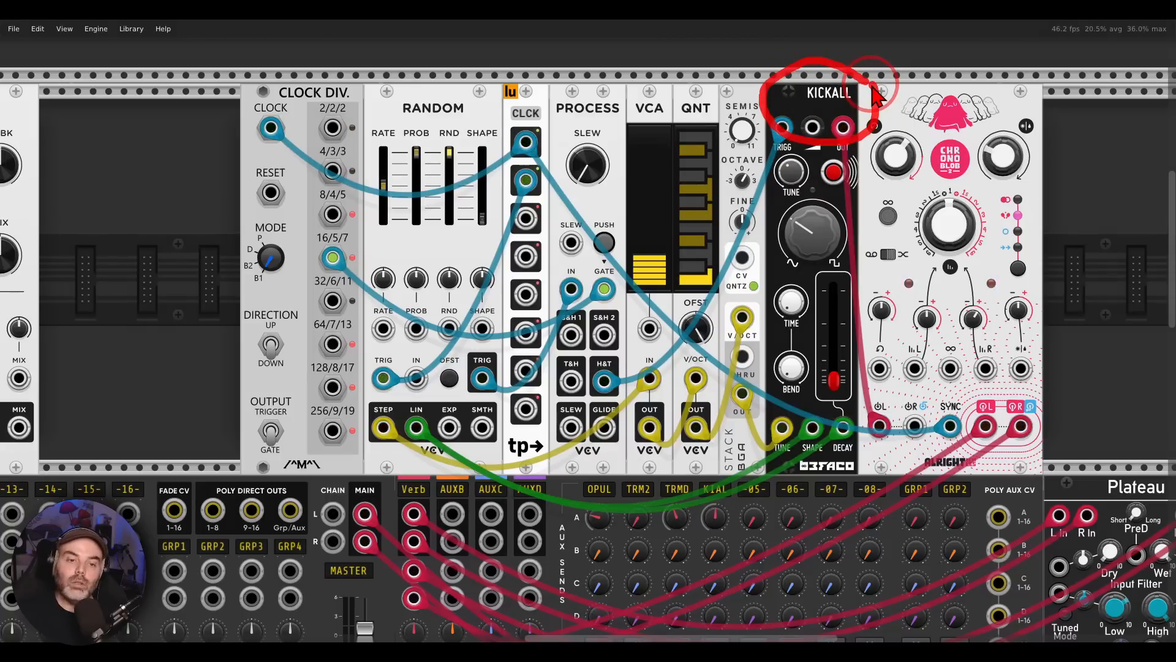
# Unmute the KIAL channel on MixMaster and return to the Kickall voice in the upper row.
pyautogui.moveTo(362, 232)
pyautogui.mouseDown()
pyautogui.moveTo(319, 236)
pyautogui.moveTo(310, 269)
pyautogui.moveTo(364, 292)
pyautogui.moveTo(371, 248)
pyautogui.moveTo(555, 263)
pyautogui.moveTo(541, 285)
pyautogui.mouseUp()
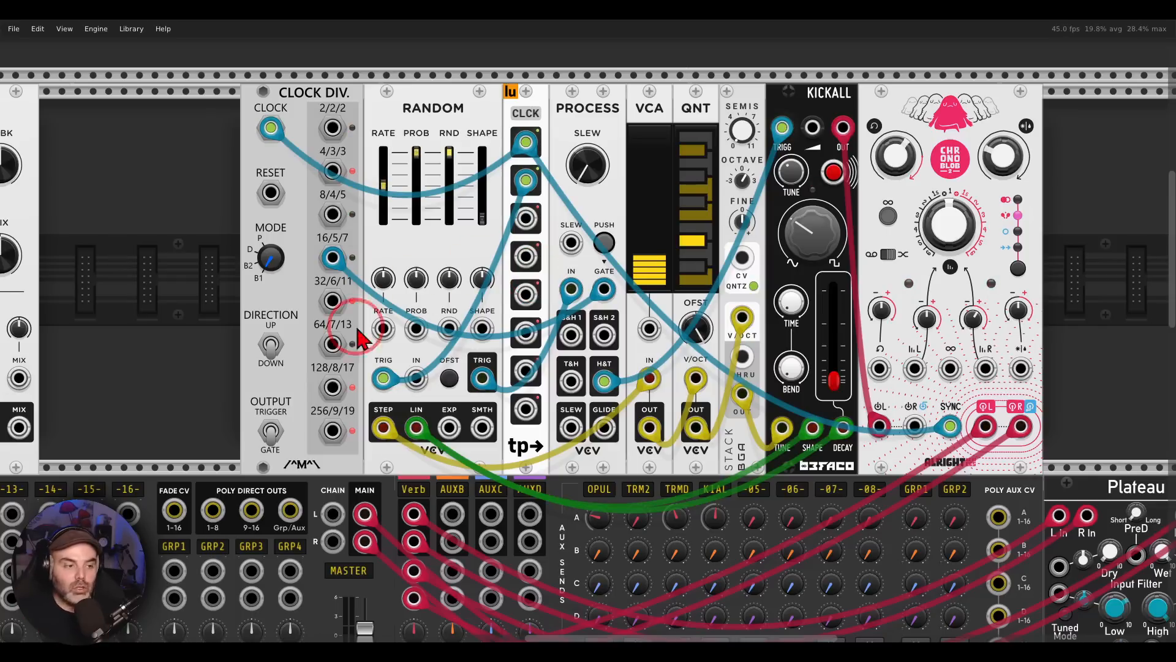
pyautogui.moveTo(178, 449); pyautogui.dragTo(751, 287)
pyautogui.moveTo(323, 444); pyautogui.dragTo(556, 274)
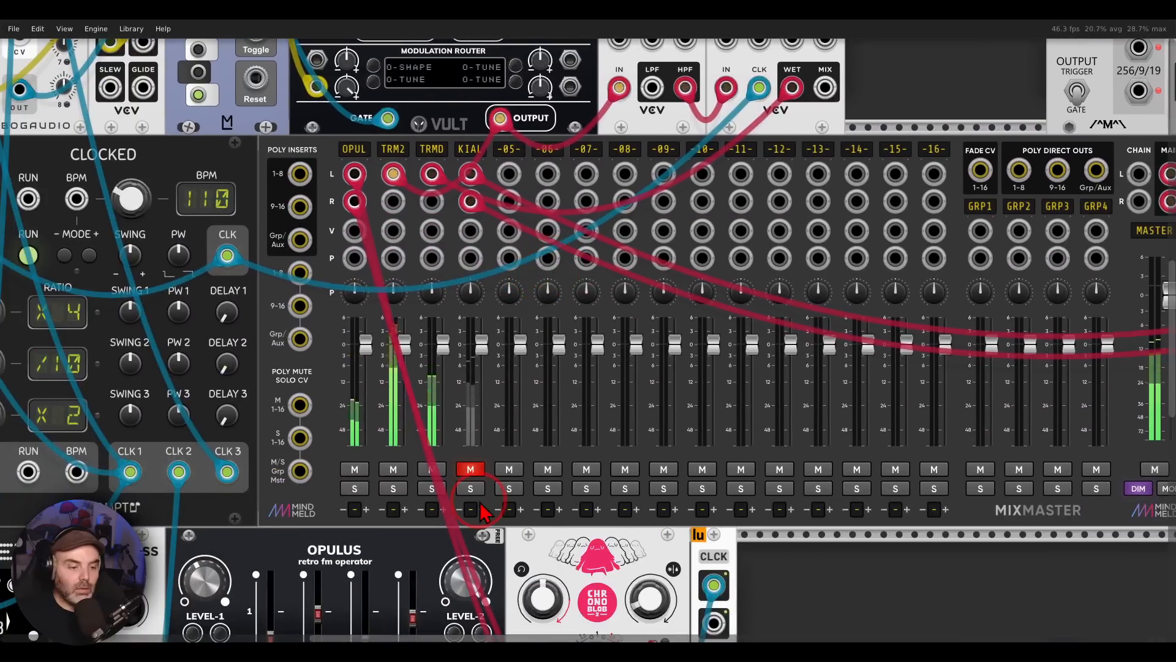
pyautogui.moveTo(1029, 139); pyautogui.dragTo(371, 453)
pyautogui.moveTo(803, 221); pyautogui.dragTo(631, 240)
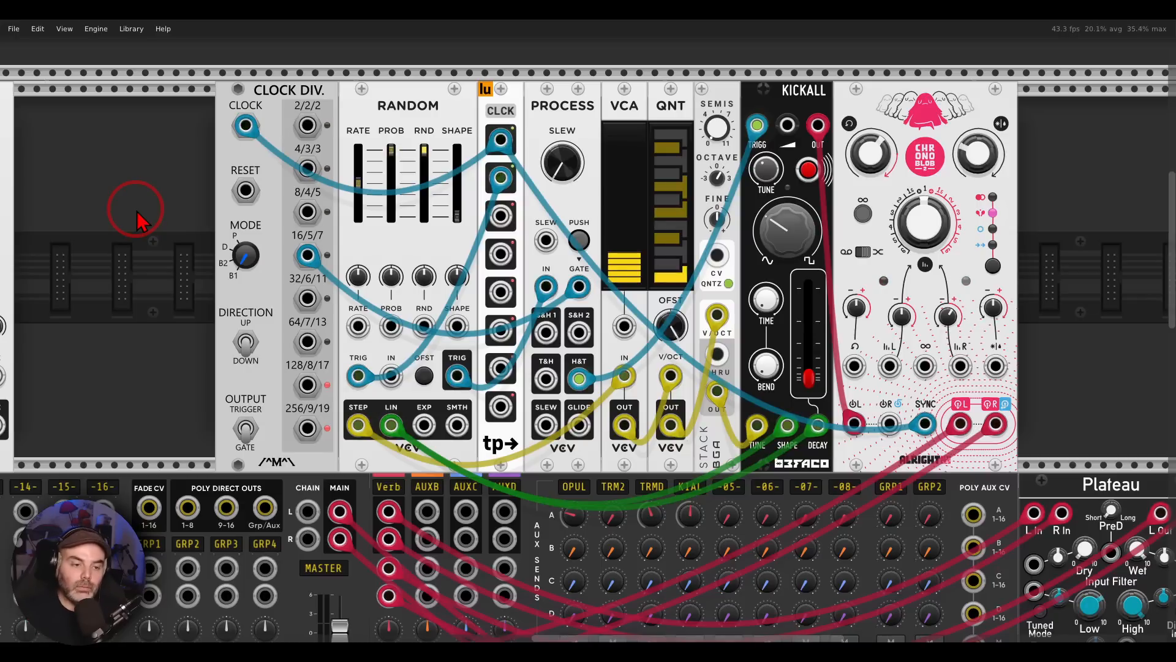
pyautogui.moveTo(976, 178); pyautogui.dragTo(1015, 297)
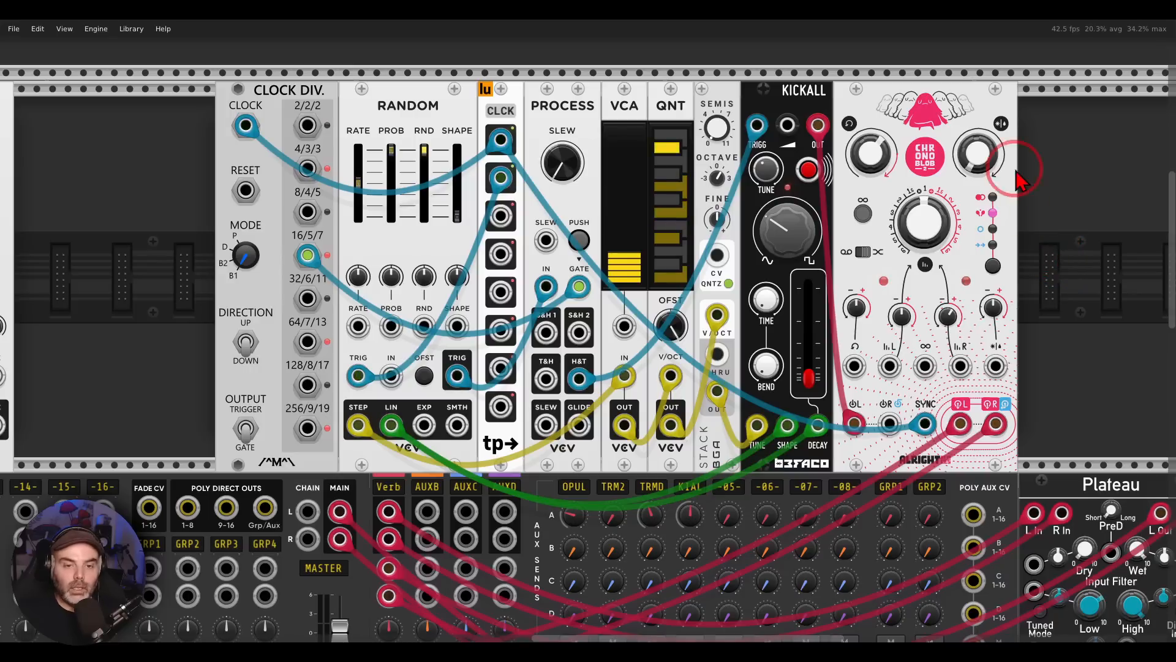
pyautogui.moveTo(995, 158); pyautogui.dragTo(981, 107)
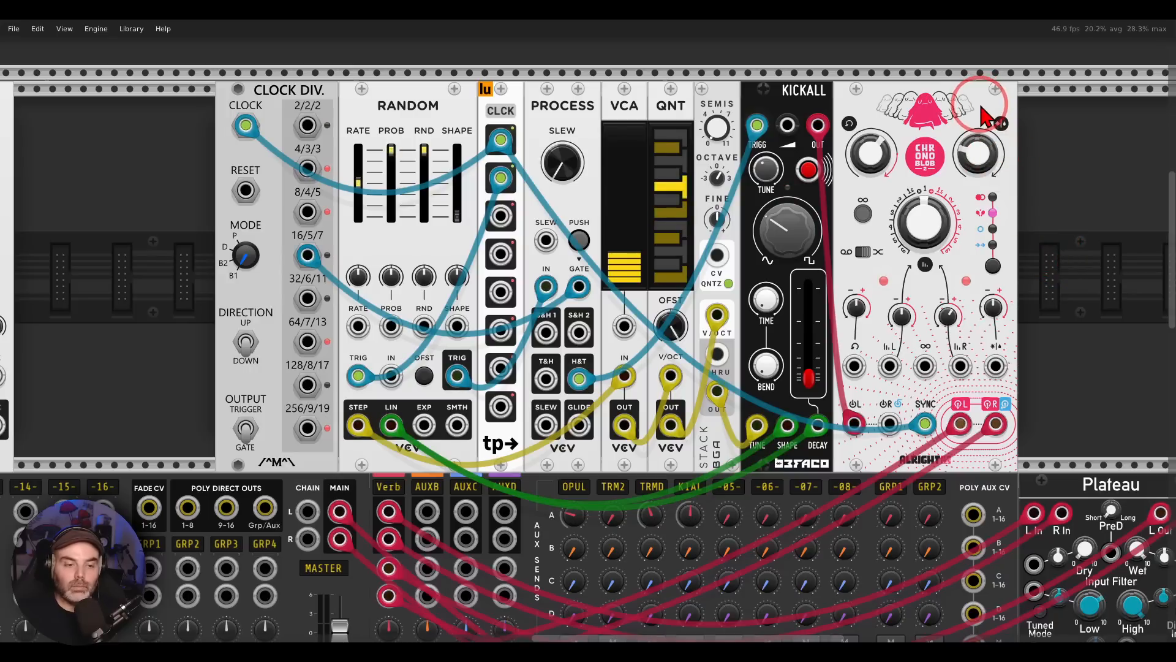
# Review the complete patch with the bass, solo, FM and Kickall voices all in view.
pyautogui.hscroll(-1, 277, 354)
pyautogui.moveTo(277, 354); pyautogui.dragTo(852, 171)
pyautogui.moveTo(539, 370); pyautogui.dragTo(789, 212)
pyautogui.click(507, 469)
pyautogui.scroll(-4, 507, 468)
pyautogui.moveTo(678, 503); pyautogui.dragTo(621, 440)
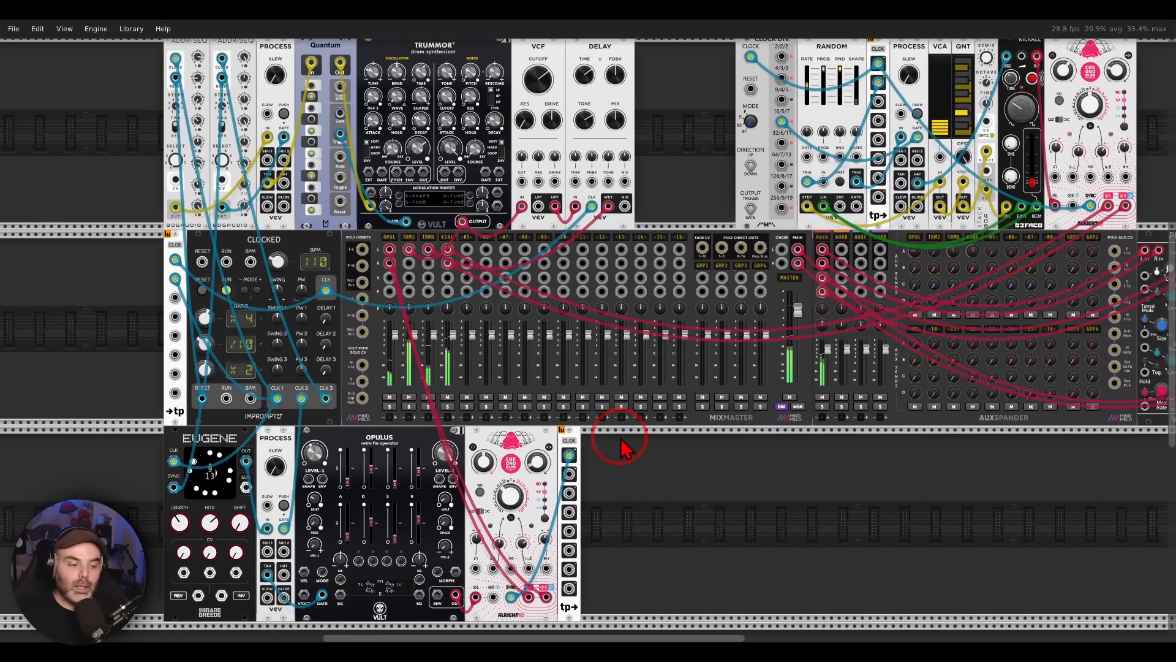
pyautogui.scroll(-2, 620, 439)
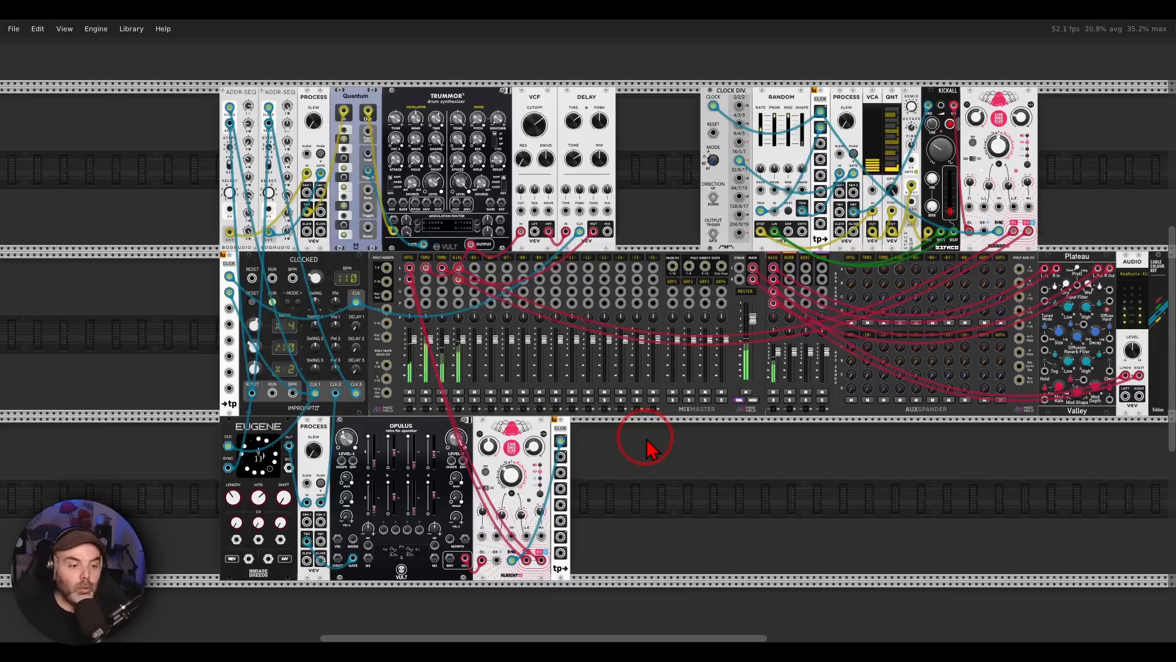
# Switch to the image viewer to show the Doc Pic.png cover, and switch back to VCV Rack.
pyautogui.moveTo(900, 646)
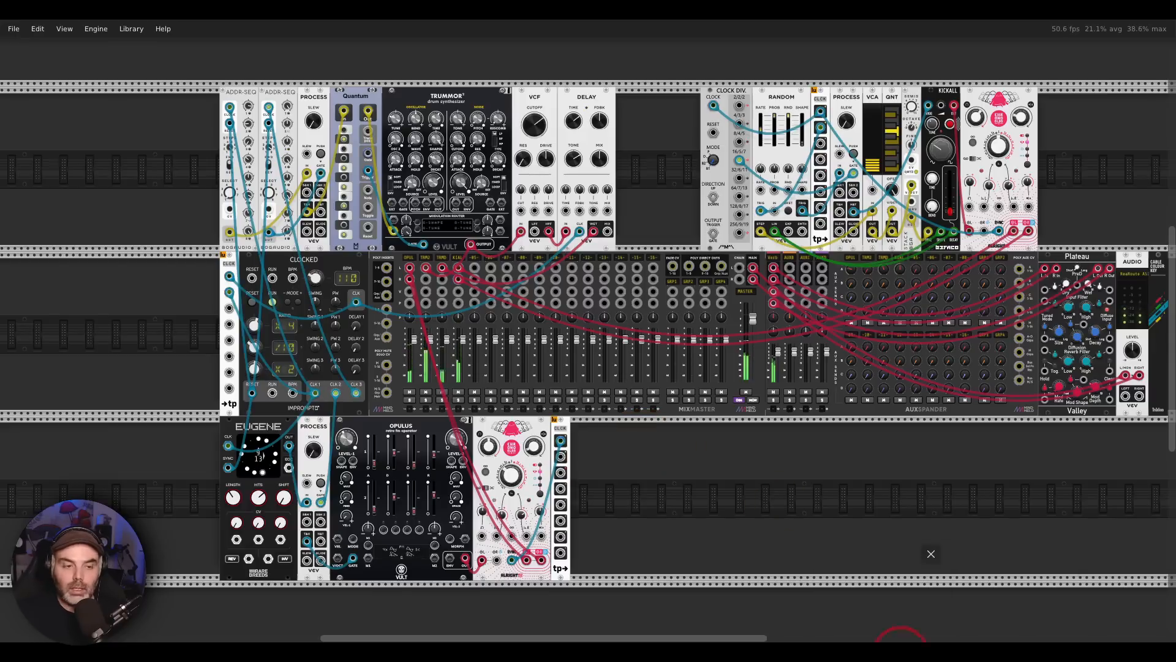
pyautogui.click(882, 585)
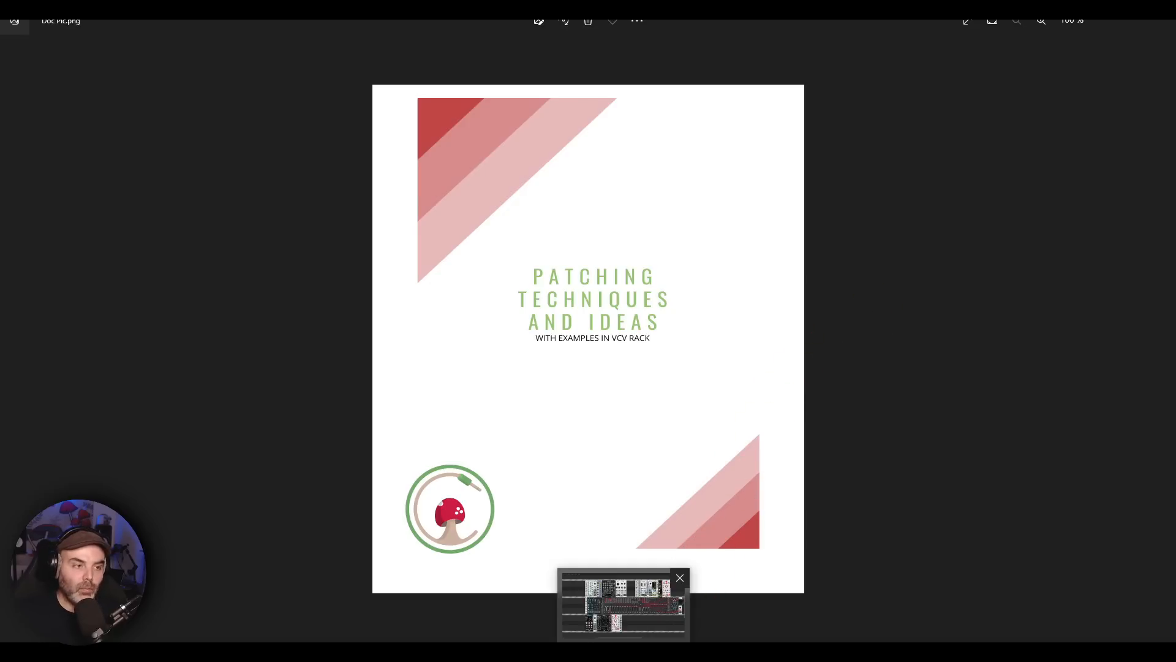
pyautogui.click(637, 640)
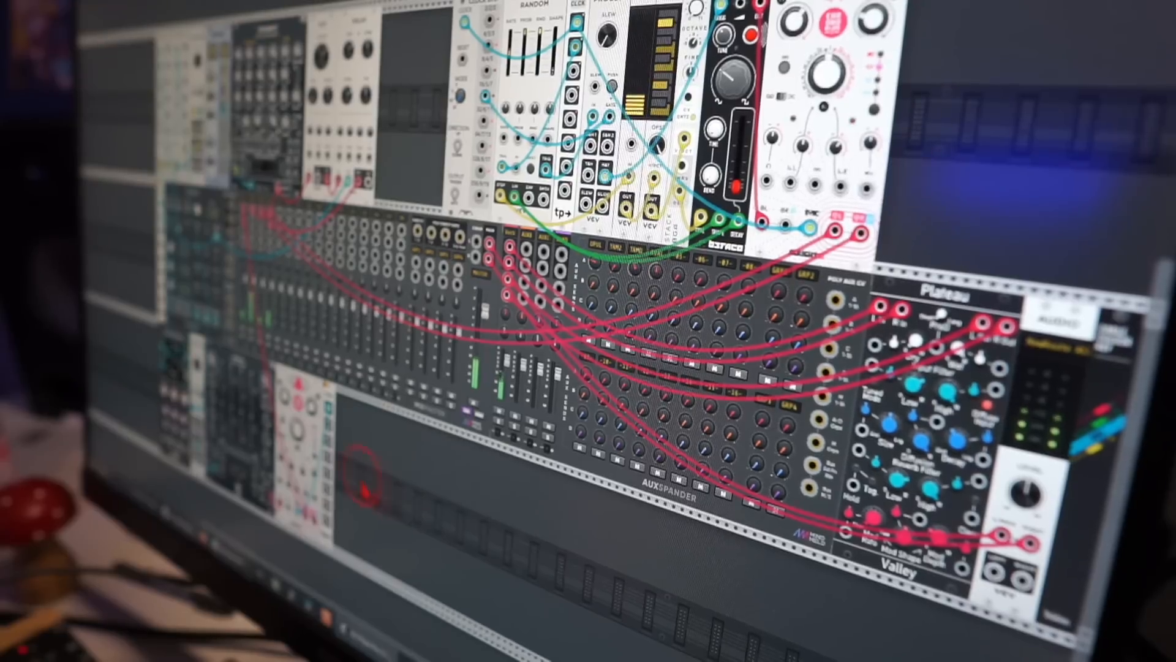
pyautogui.scroll(5, 390, 490)
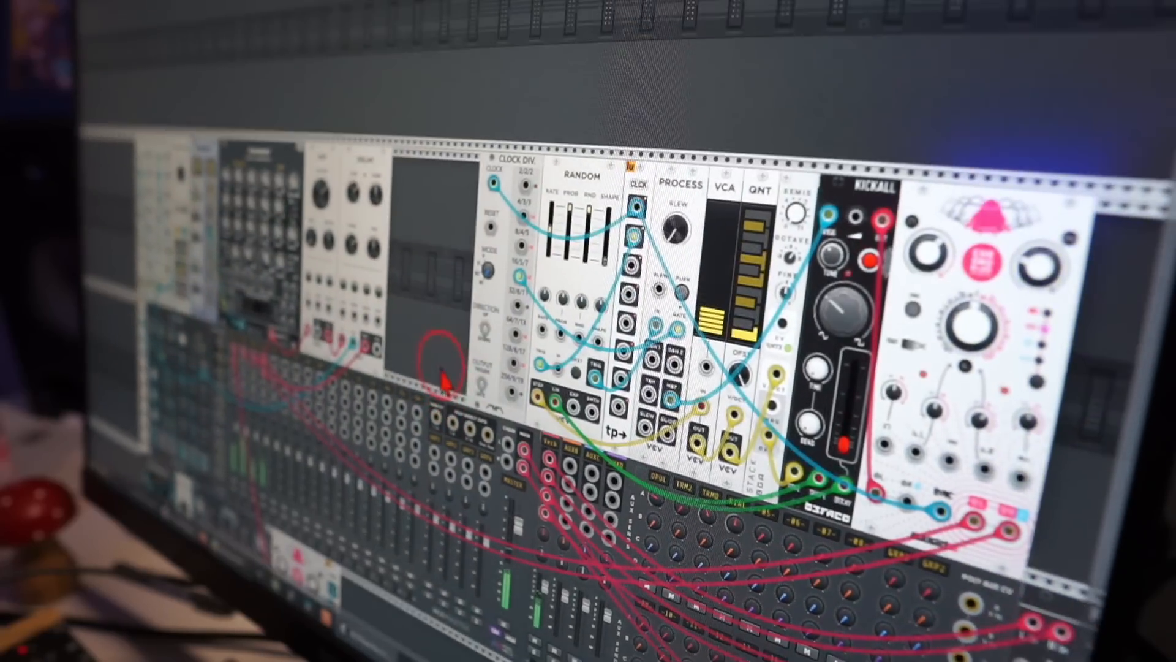
pyautogui.moveTo(441, 370); pyautogui.dragTo(448, 329)
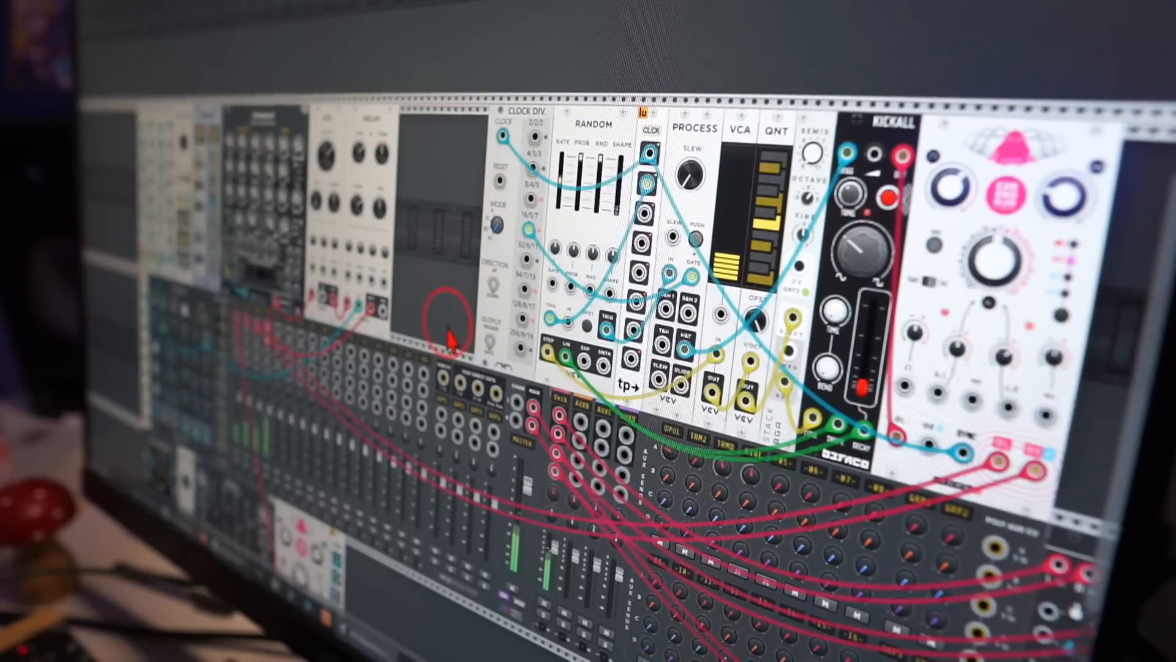